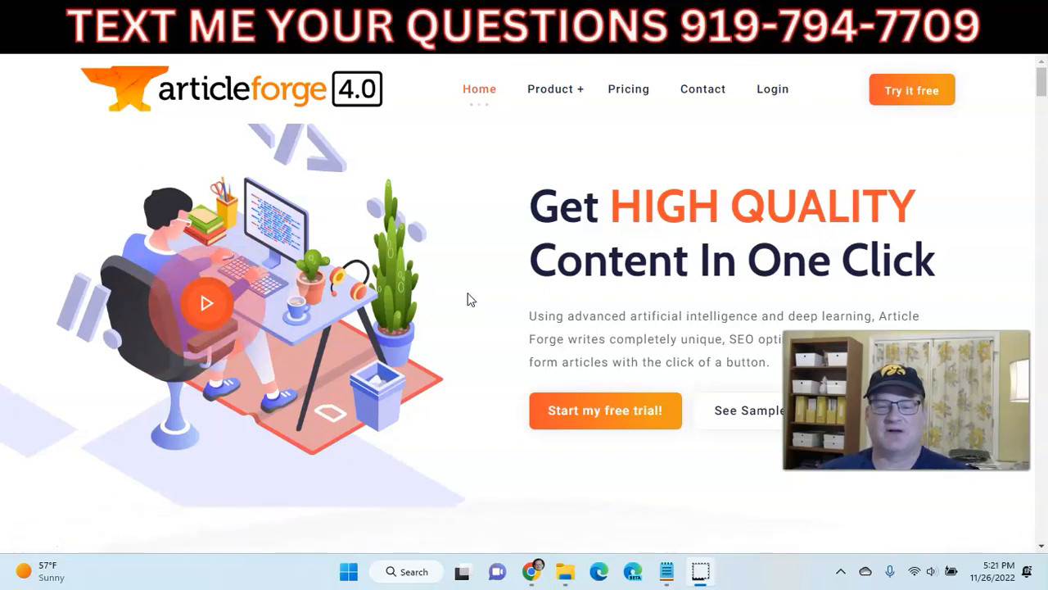
scroll(470, 300, "down", 3)
scroll(471, 300, "up", 3)
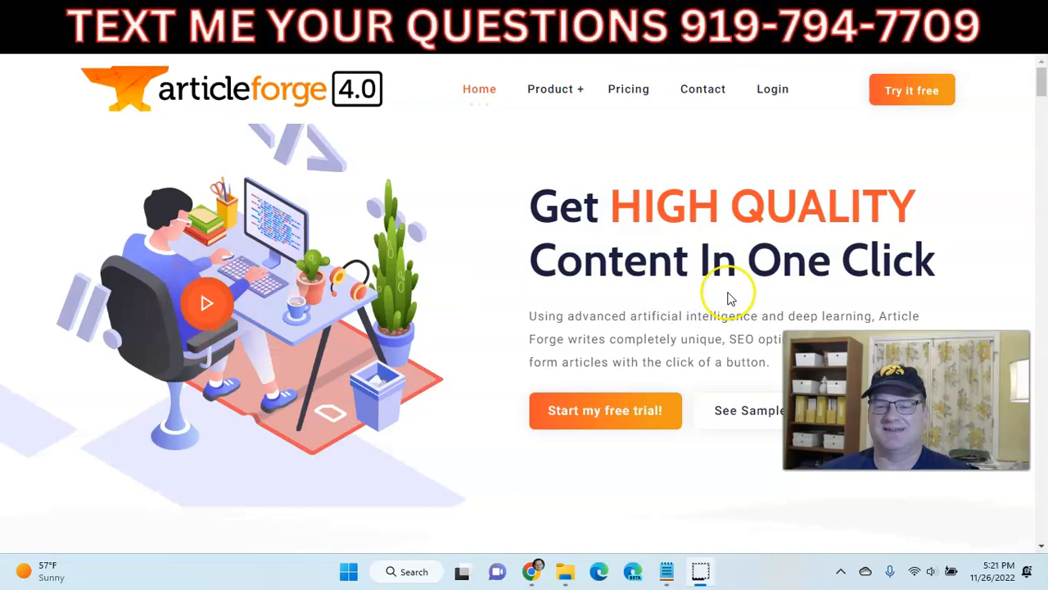
left_click_drag(914, 259, 759, 265)
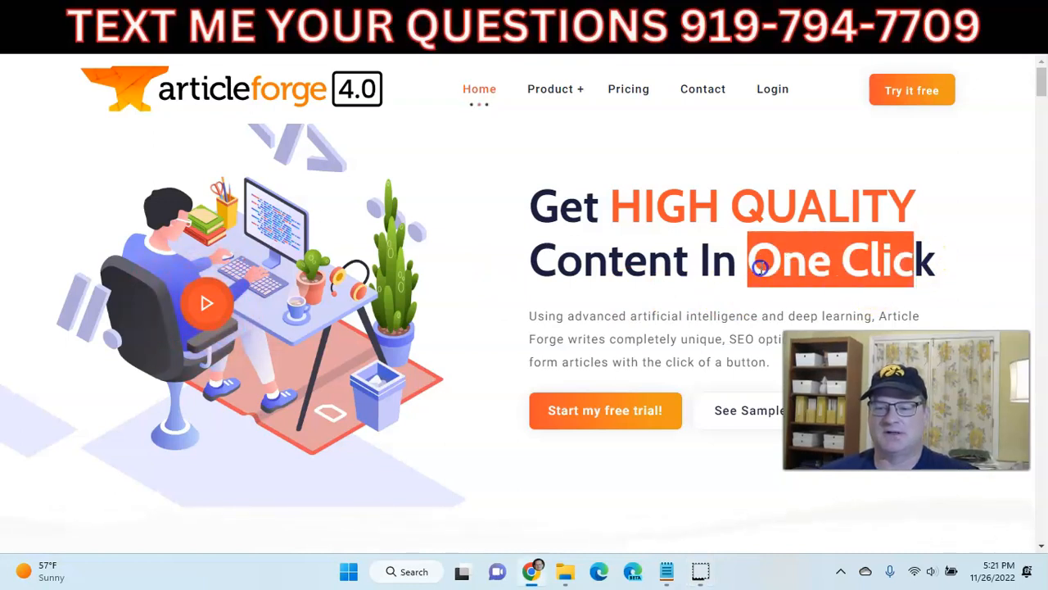
left_click(479, 269)
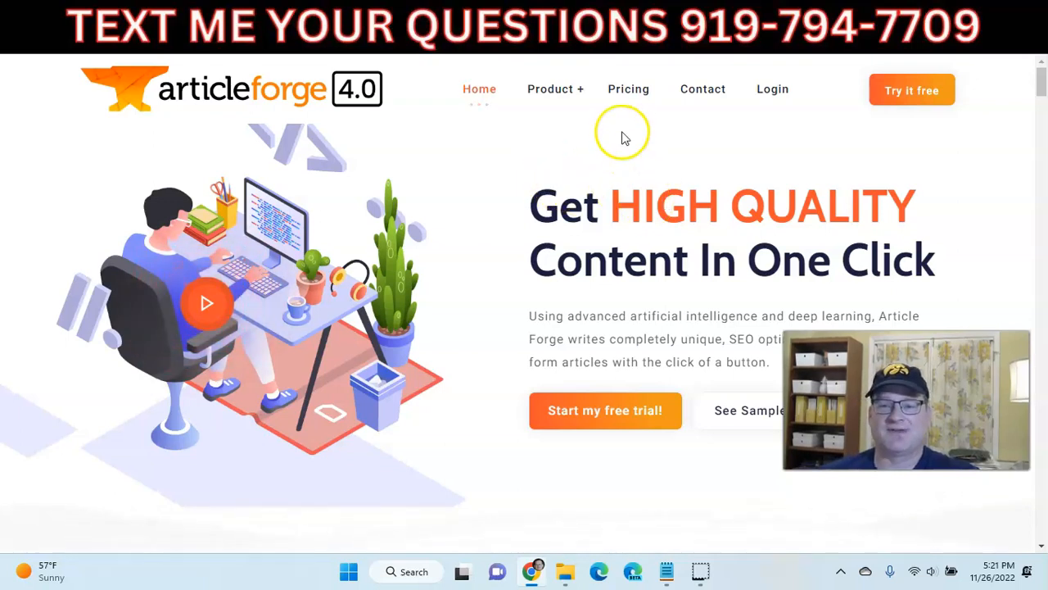
- Switch to Ubersuggest and enter "popular small dog breeds" as a new keyword to discover
left_click(490, 18)
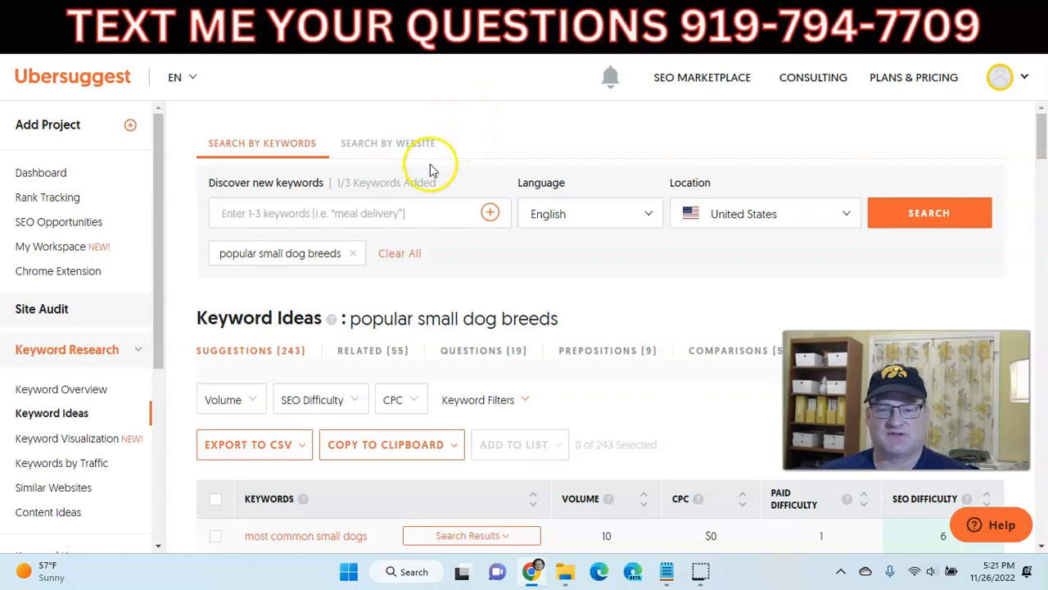
left_click(401, 210)
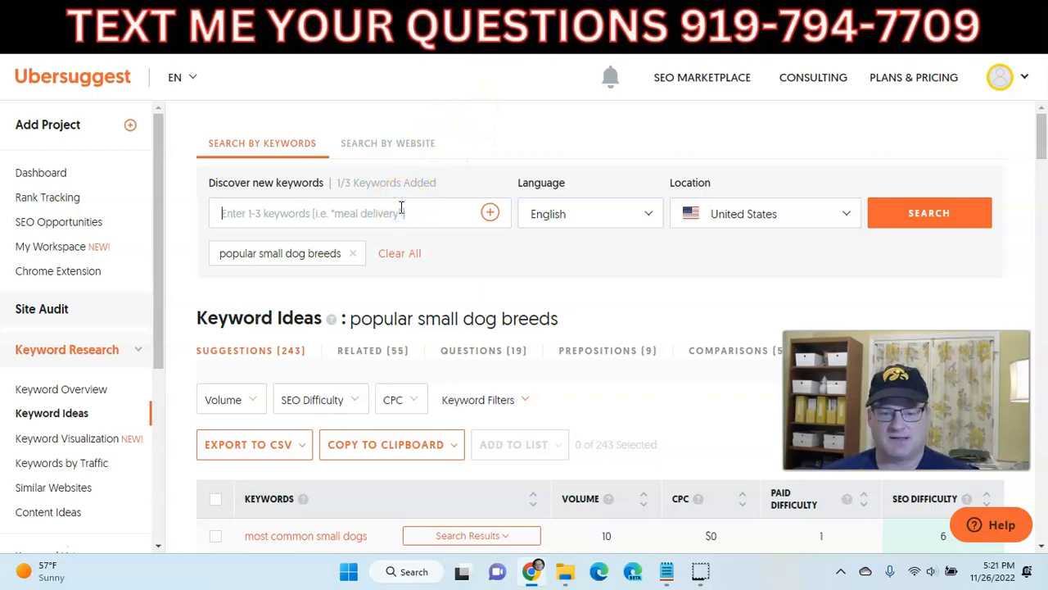
type("popular small dog breeds")
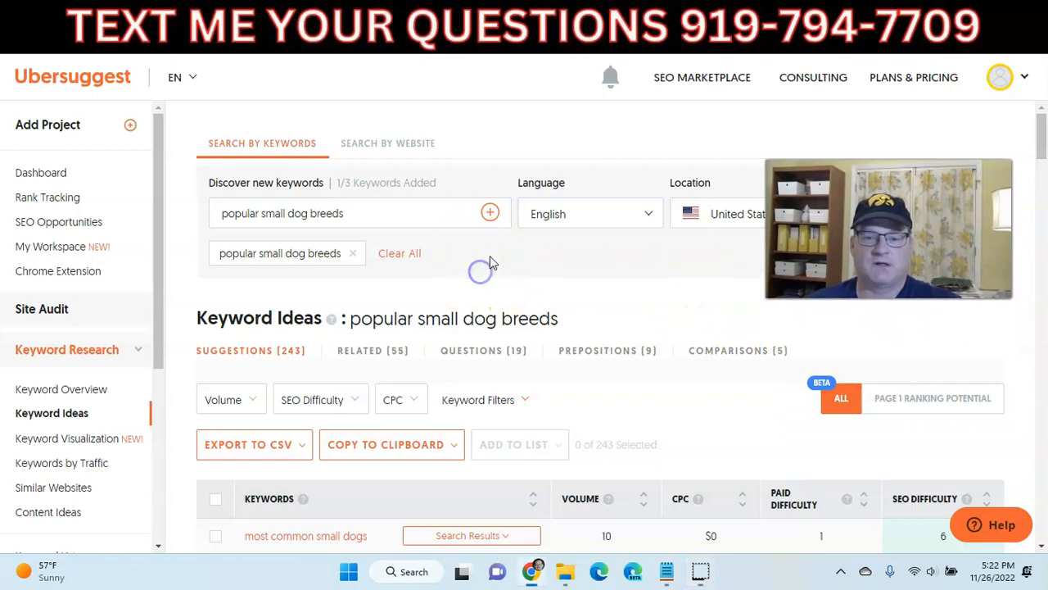
- Sort the keyword ideas by SEO difficulty, first in descending and then back in ascending order
scroll(495, 276, "down", 3)
scroll(484, 262, "down", 1)
scroll(481, 319, "up", 4)
scroll(505, 329, "down", 3)
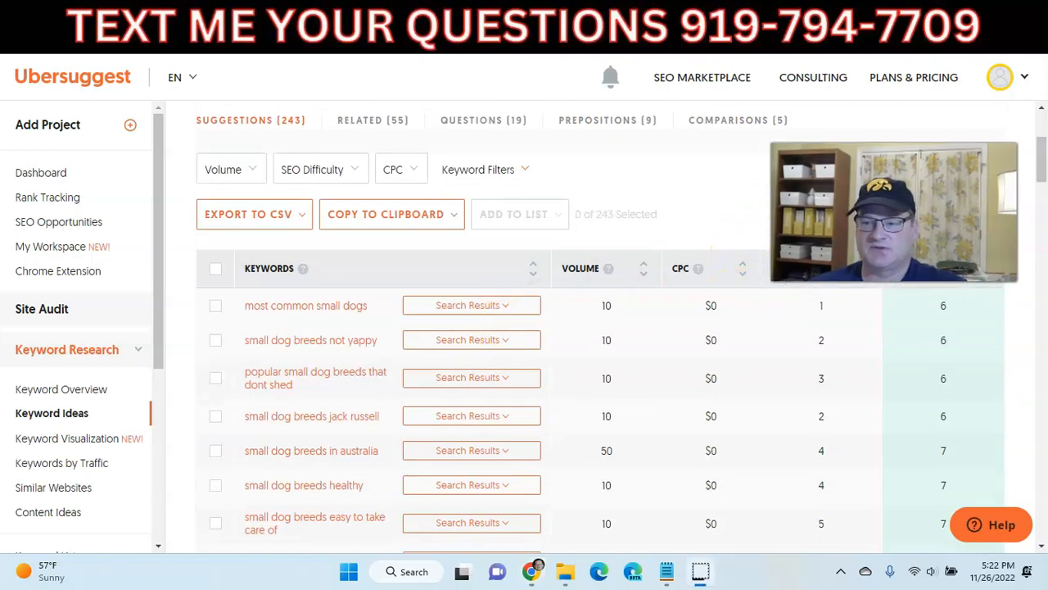
scroll(693, 204, "up", 1)
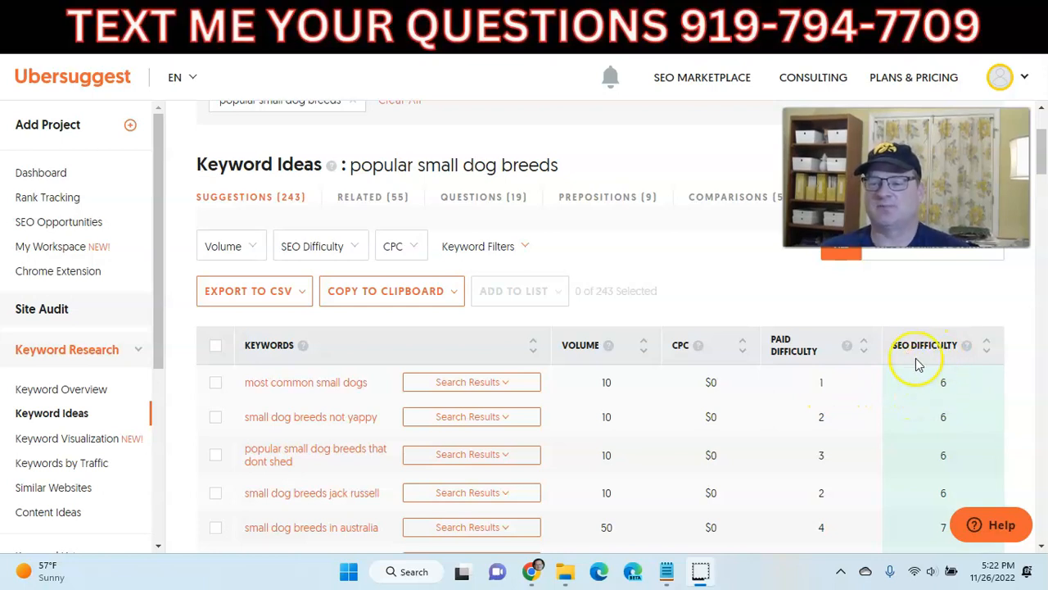
left_click(989, 345)
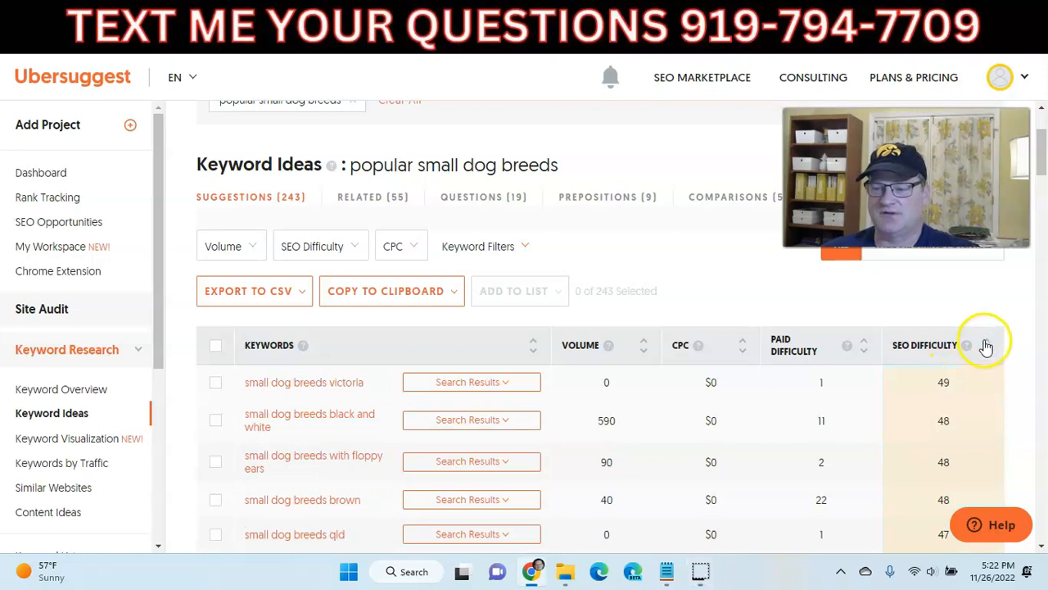
left_click(986, 345)
- Go to the first page of the keyword ideas and toggle the SEO difficulty sort until it is ascending
scroll(719, 443, "down", 13)
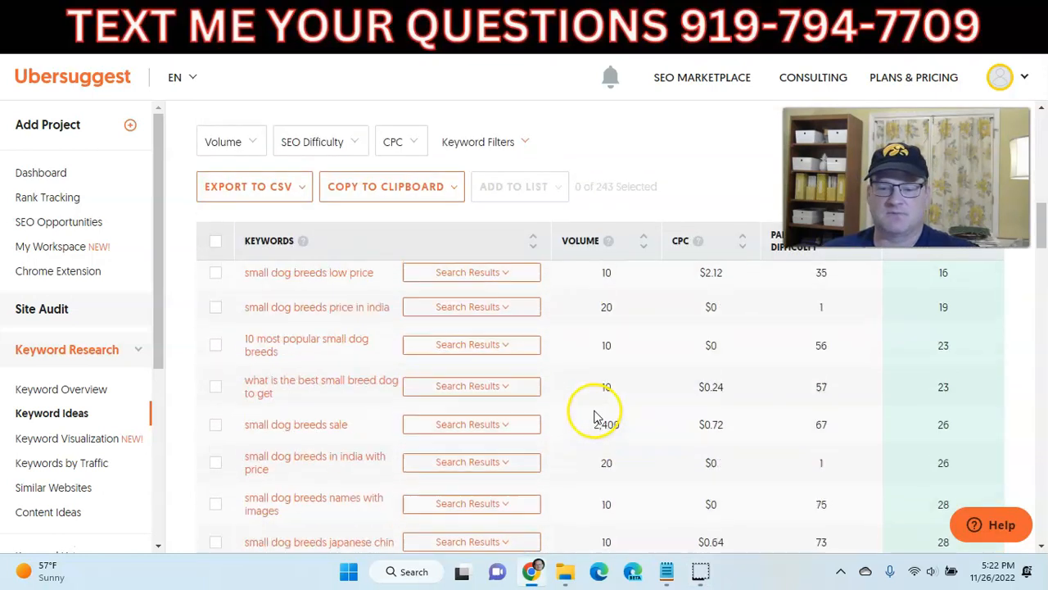
scroll(585, 422, "down", 15)
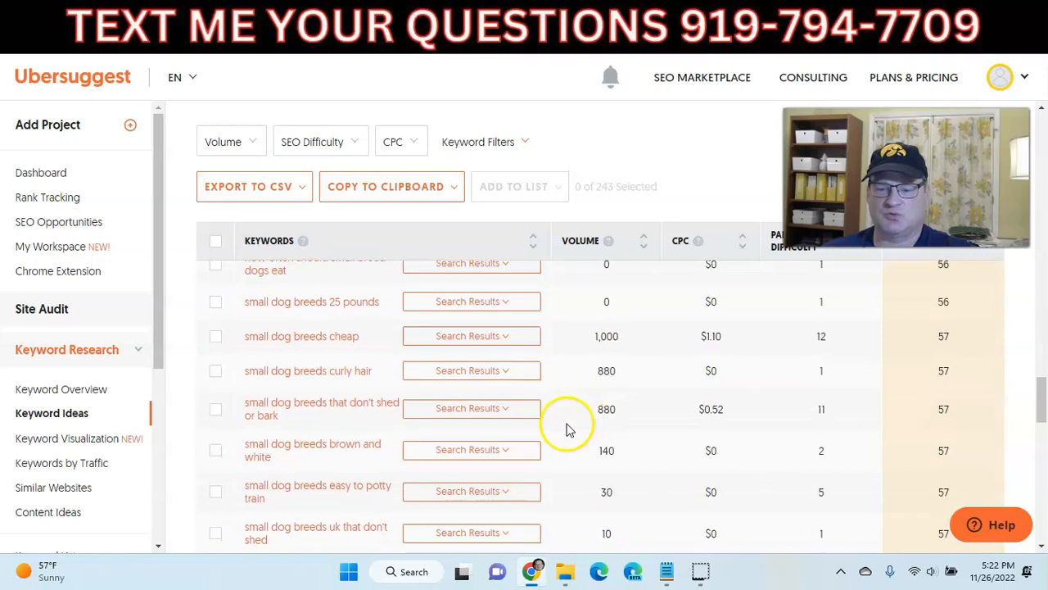
scroll(567, 430, "down", 10)
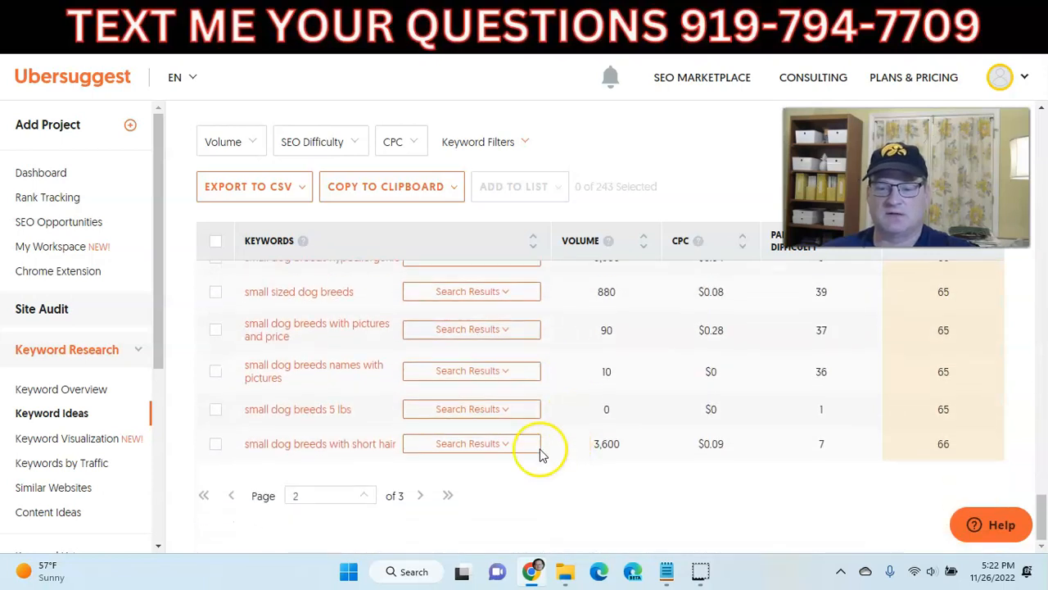
left_click(203, 495)
scroll(705, 393, "down", 3)
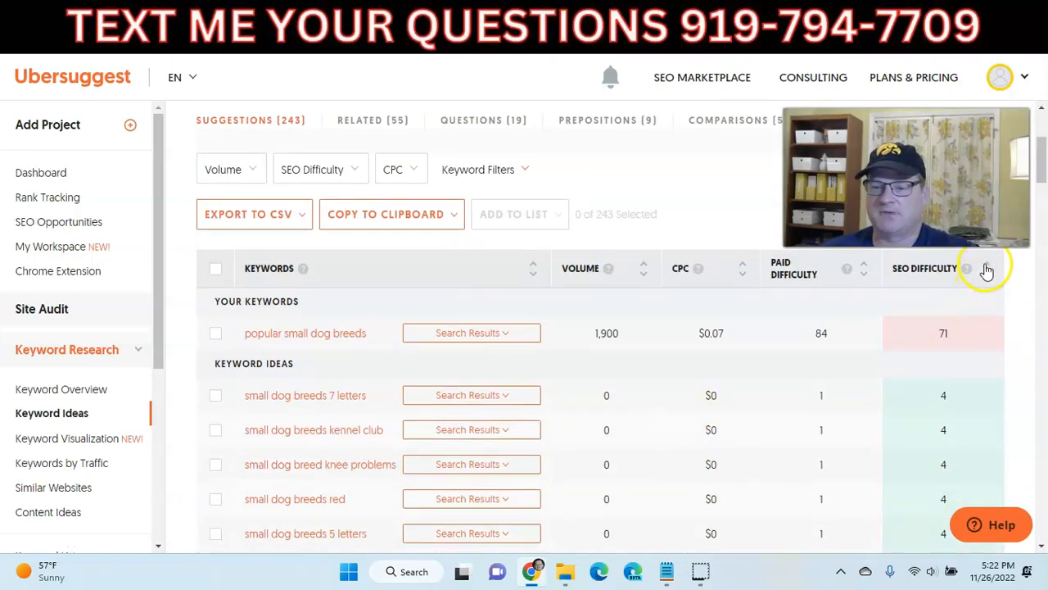
left_click(987, 270)
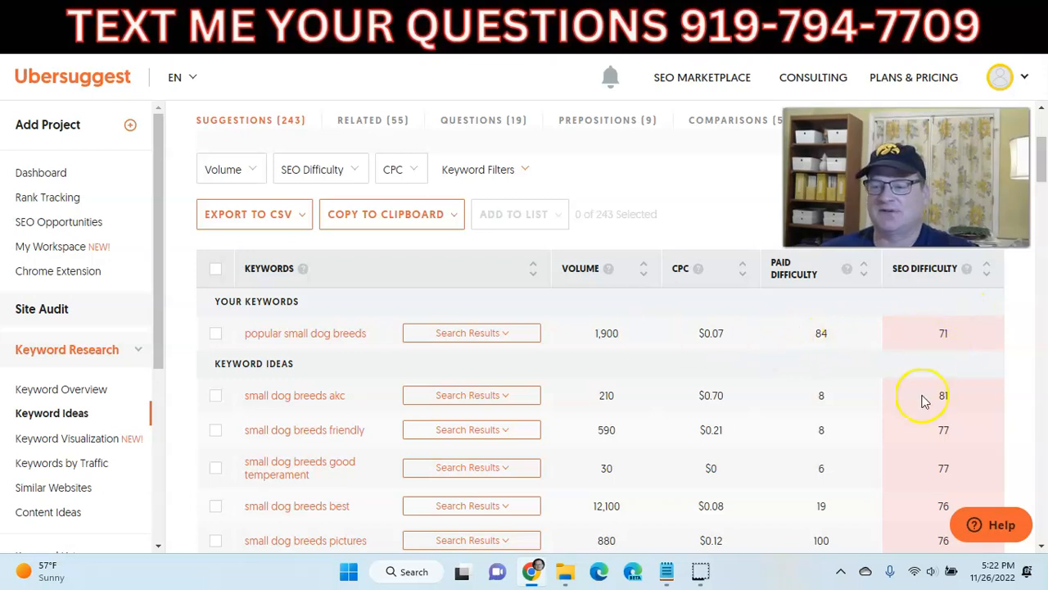
left_click(986, 277)
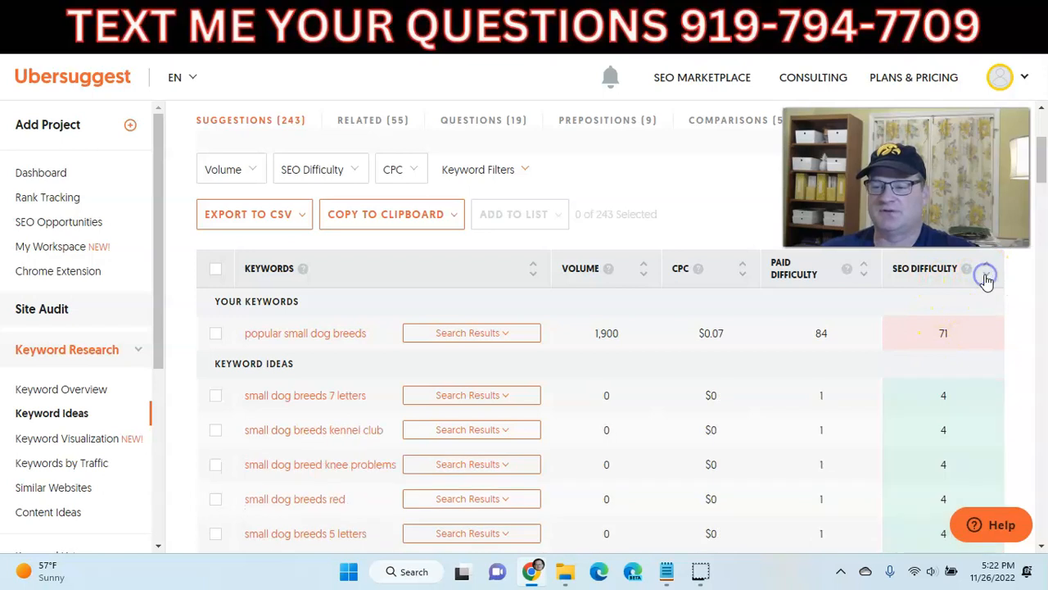
- Examine the search volume and SEO difficulty of the keyword ideas on the first page, down to its end
scroll(692, 370, "down", 1)
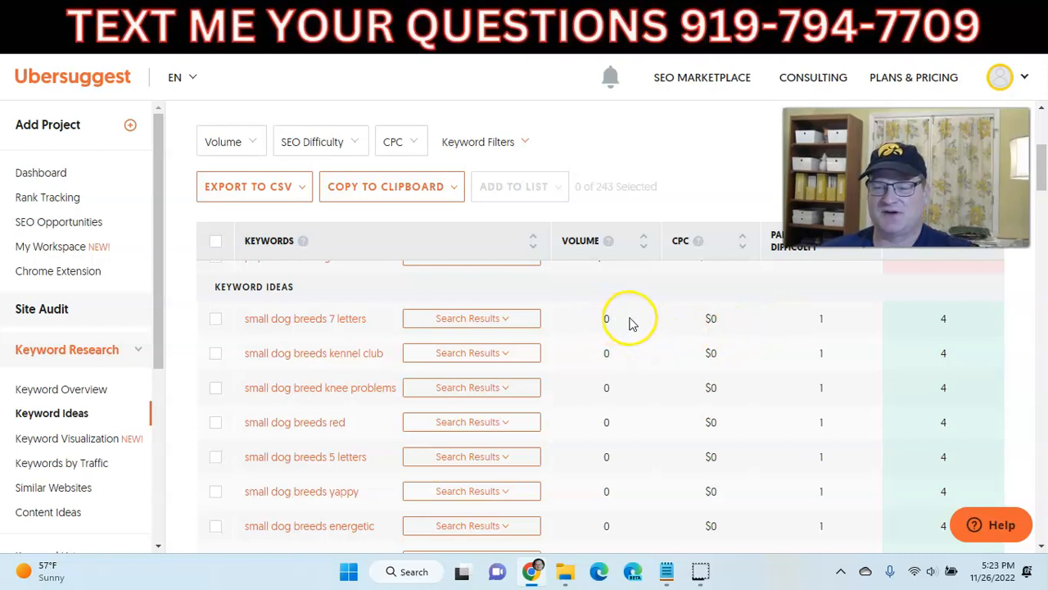
scroll(626, 326, "down", 3)
scroll(655, 332, "down", 2)
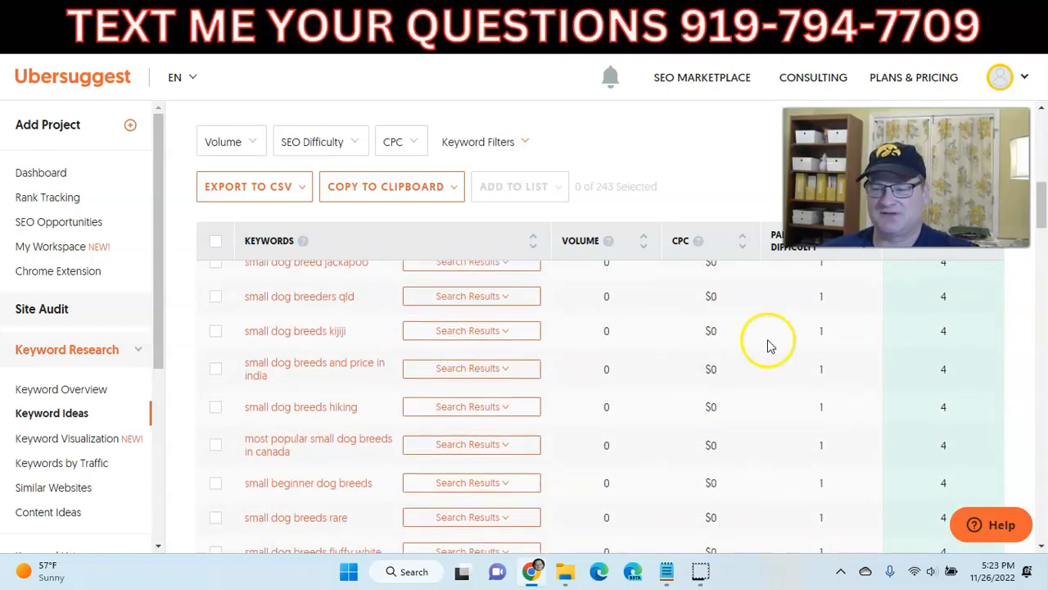
scroll(696, 336, "down", 2)
scroll(655, 319, "down", 8)
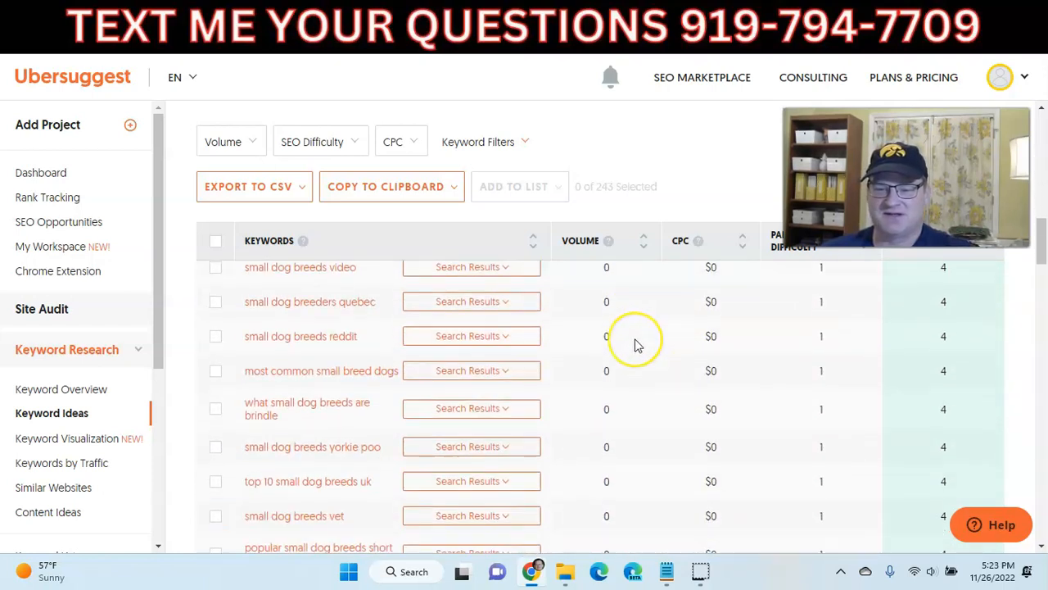
scroll(637, 346, "down", 10)
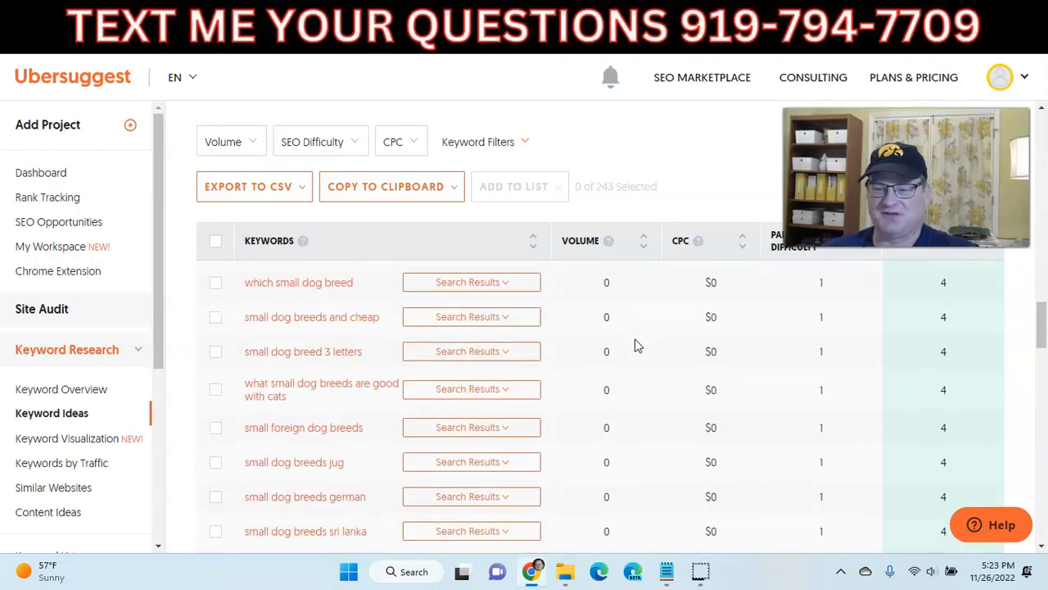
scroll(637, 345, "down", 10)
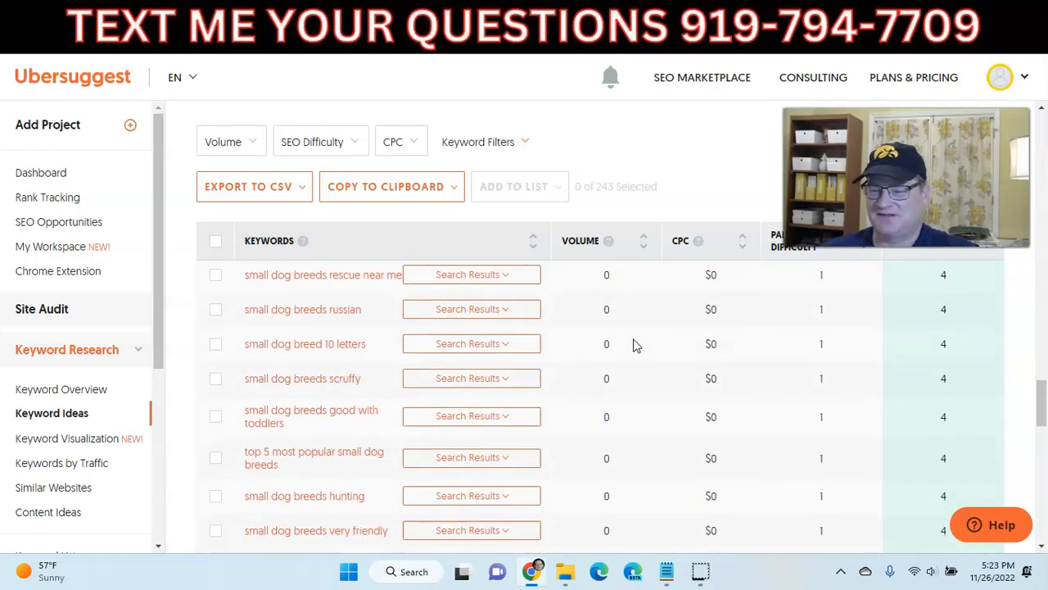
scroll(637, 346, "up", 2)
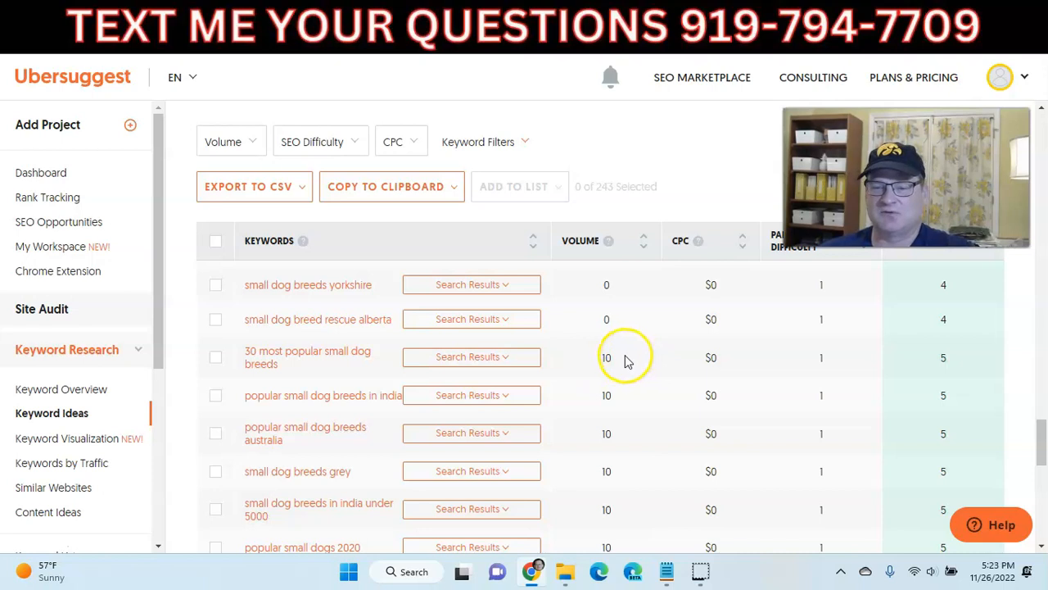
scroll(627, 361, "down", 1)
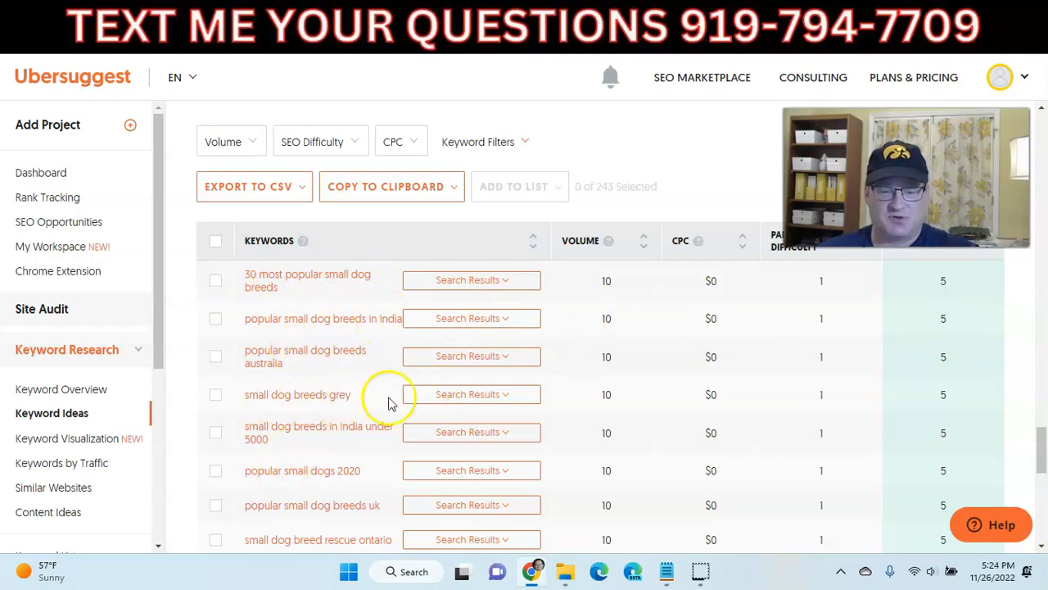
scroll(651, 377, "down", 1)
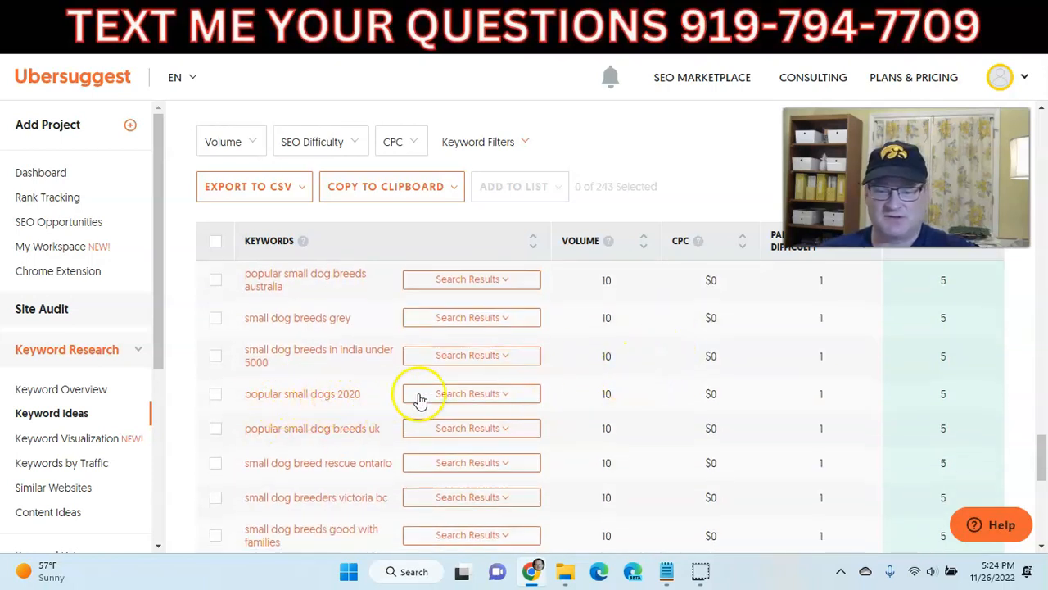
scroll(612, 375, "down", 1)
scroll(612, 375, "down", 3)
scroll(614, 376, "down", 2)
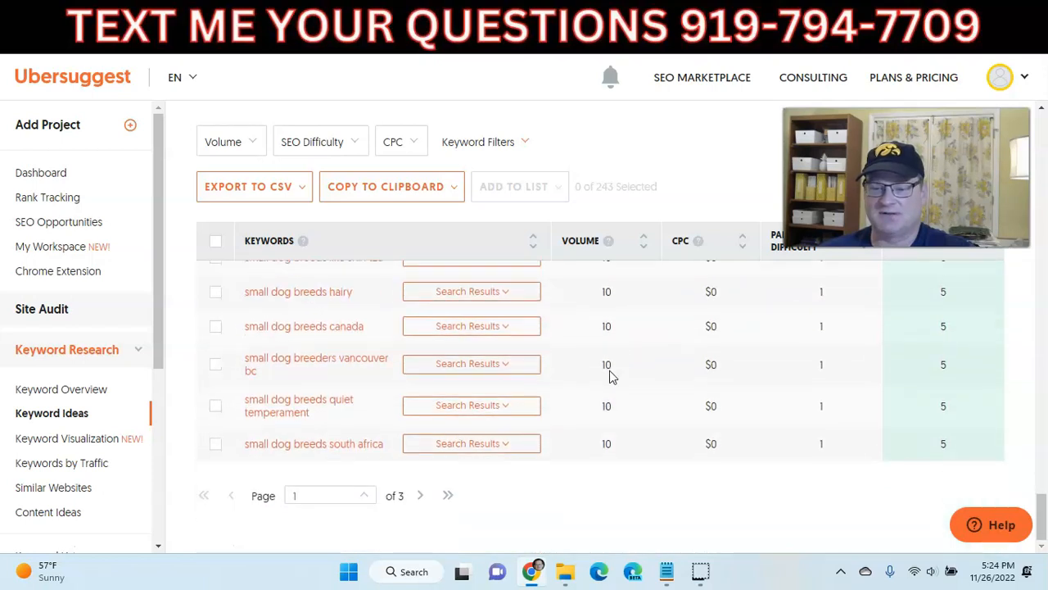
- Open the second page of keyword ideas and look through it for low-difficulty keywords with higher search volume
left_click(434, 493)
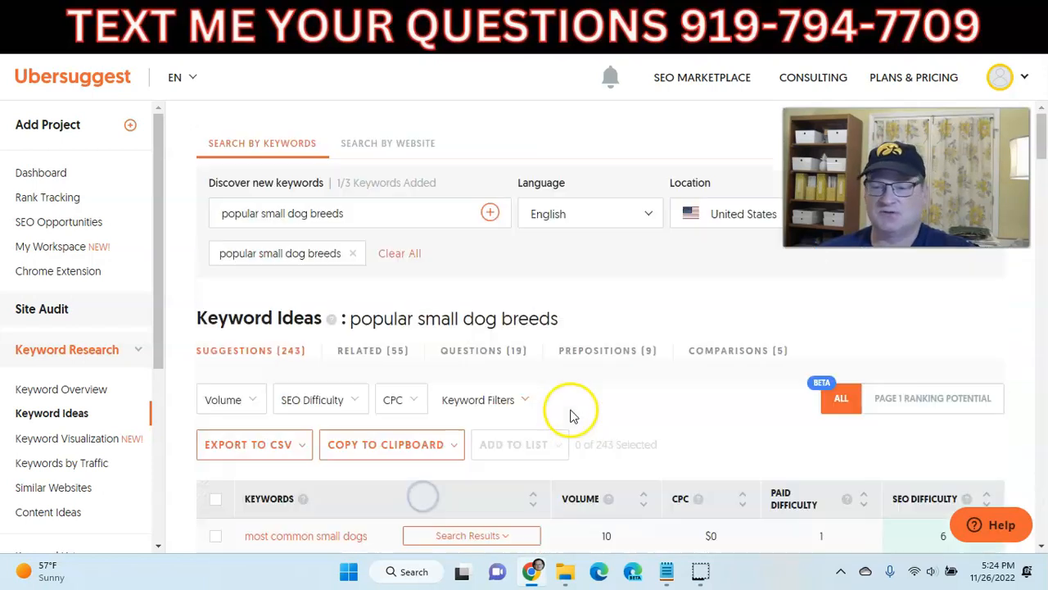
scroll(611, 375, "down", 6)
scroll(641, 398, "up", 2)
scroll(647, 376, "up", 1)
scroll(637, 328, "down", 3)
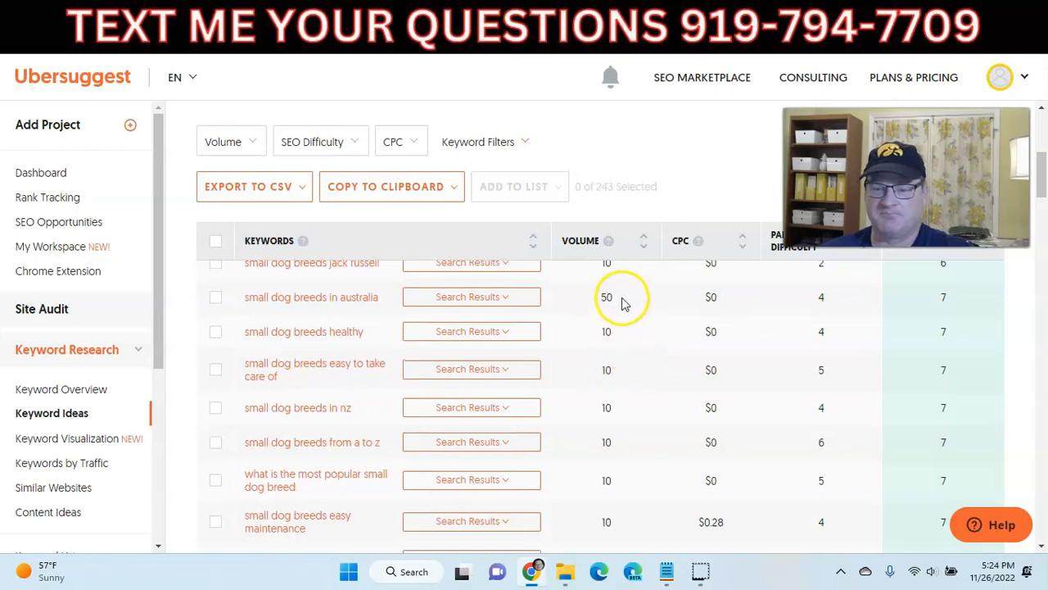
scroll(621, 303, "down", 4)
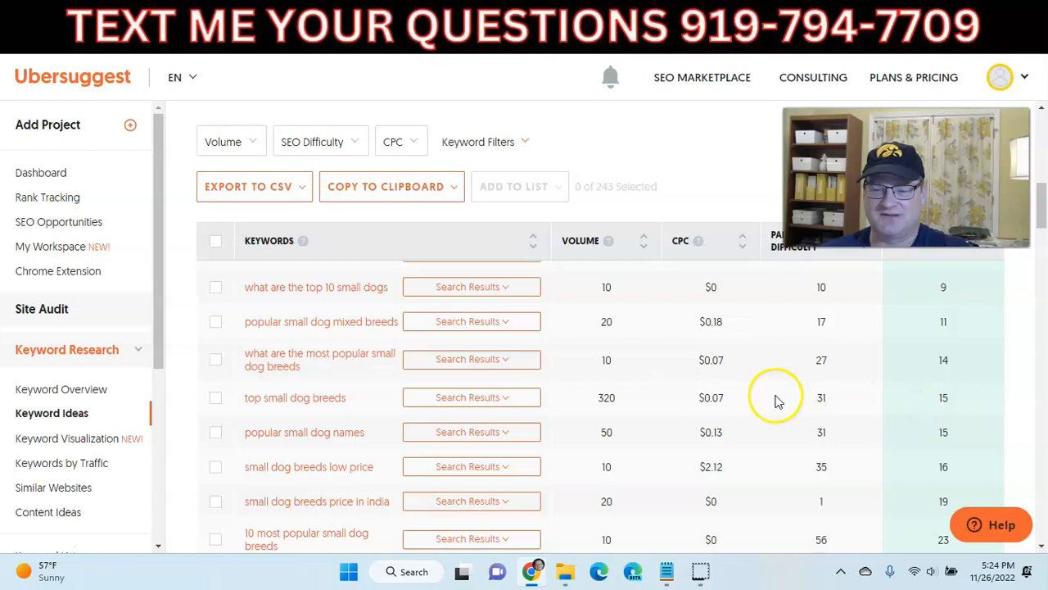
scroll(647, 405, "down", 3)
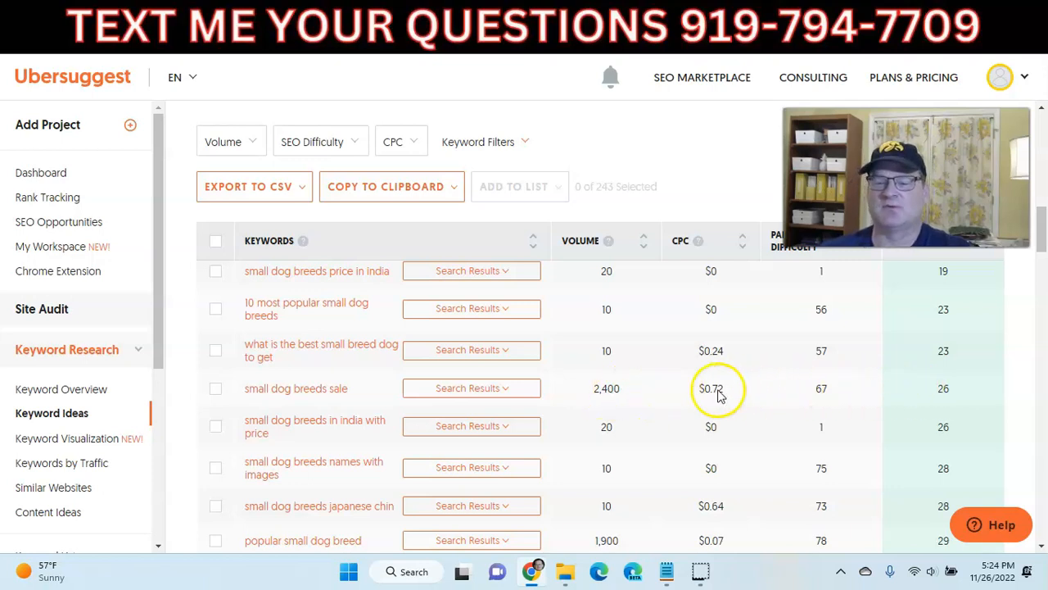
scroll(664, 388, "down", 3)
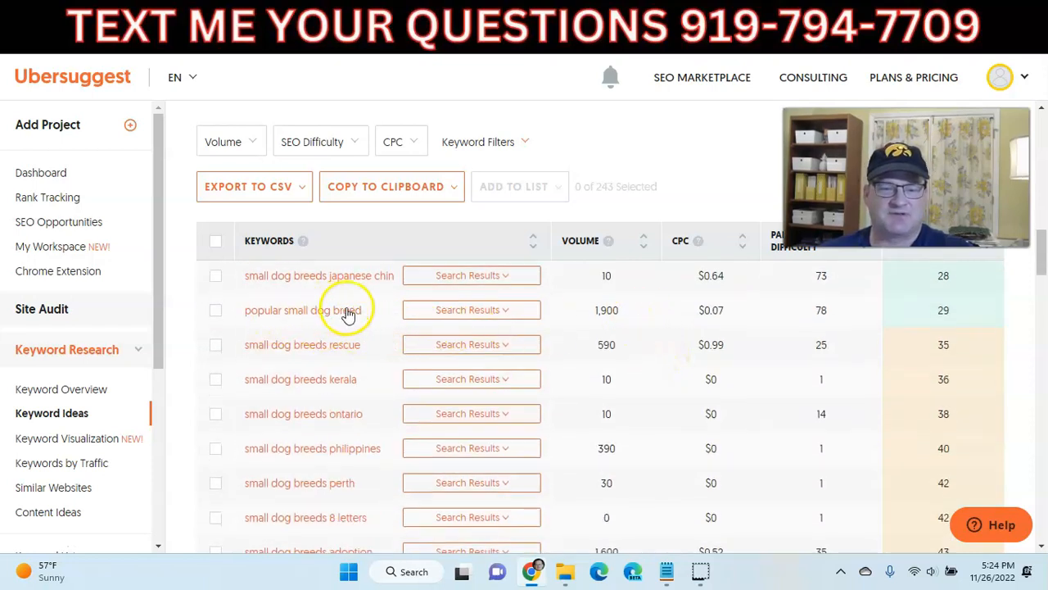
- Compare the searched phrase "popular small dog breeds" with the low-difficulty suggestions "small dog breeds sale" and "popular small dog breed"
scroll(613, 357, "up", 1)
scroll(609, 357, "up", 8)
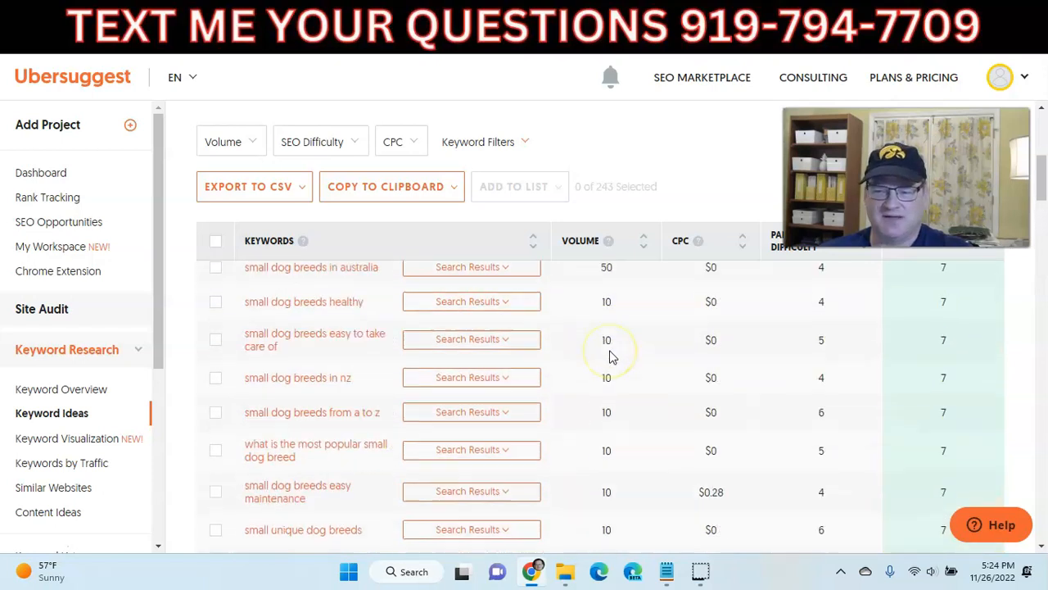
scroll(279, 385, "up", 1)
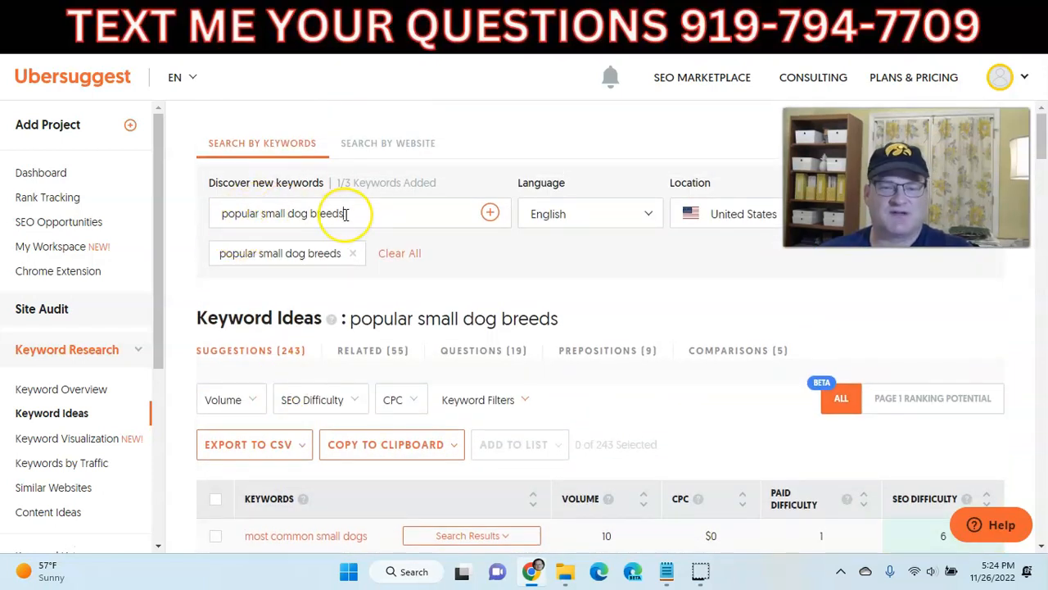
scroll(445, 257, "down", 3)
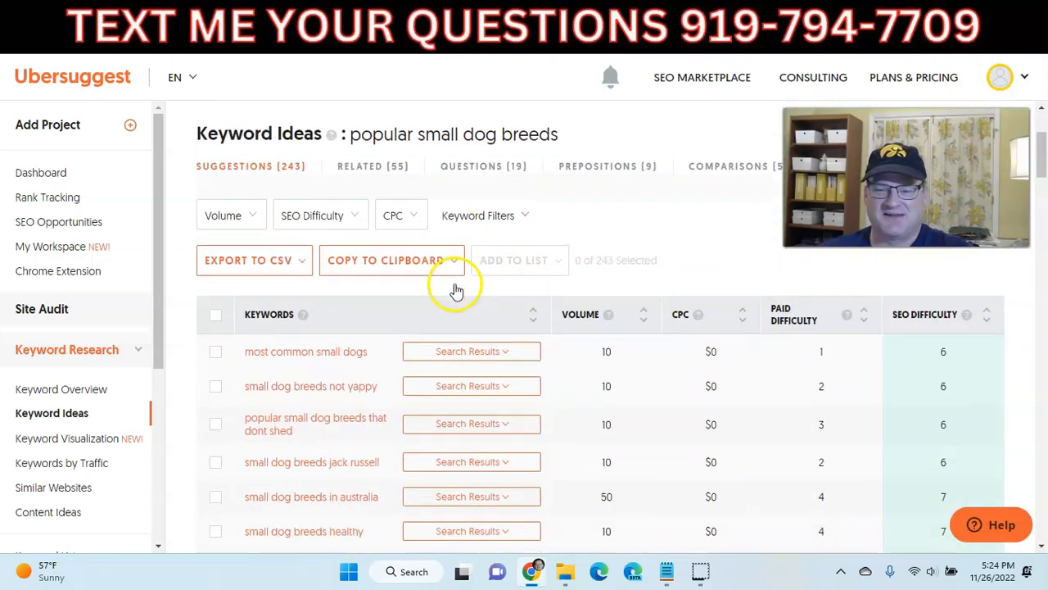
scroll(471, 348, "up", 6)
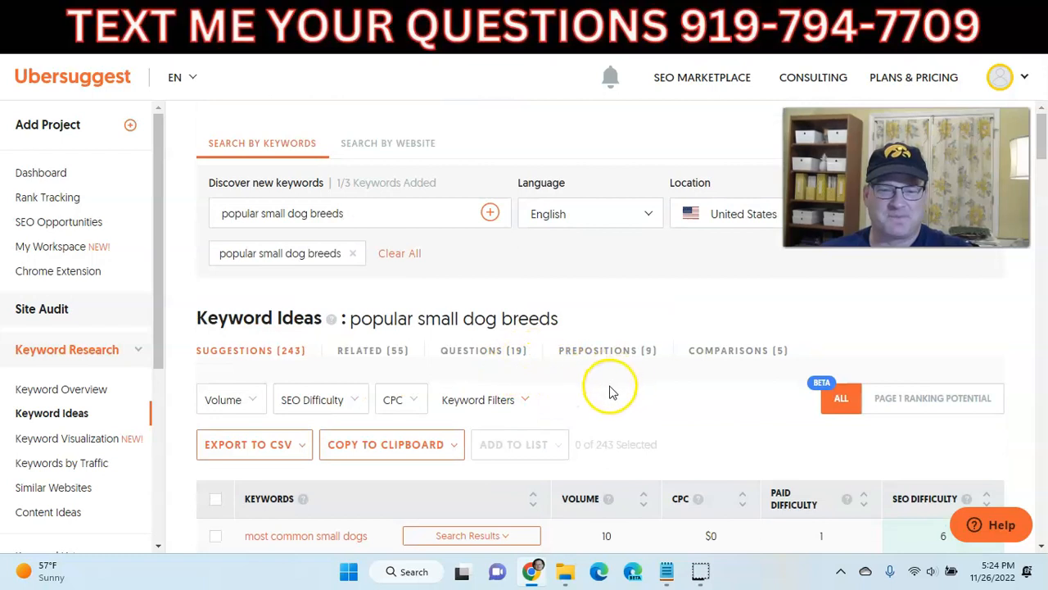
scroll(593, 389, "down", 6)
scroll(588, 391, "down", 10)
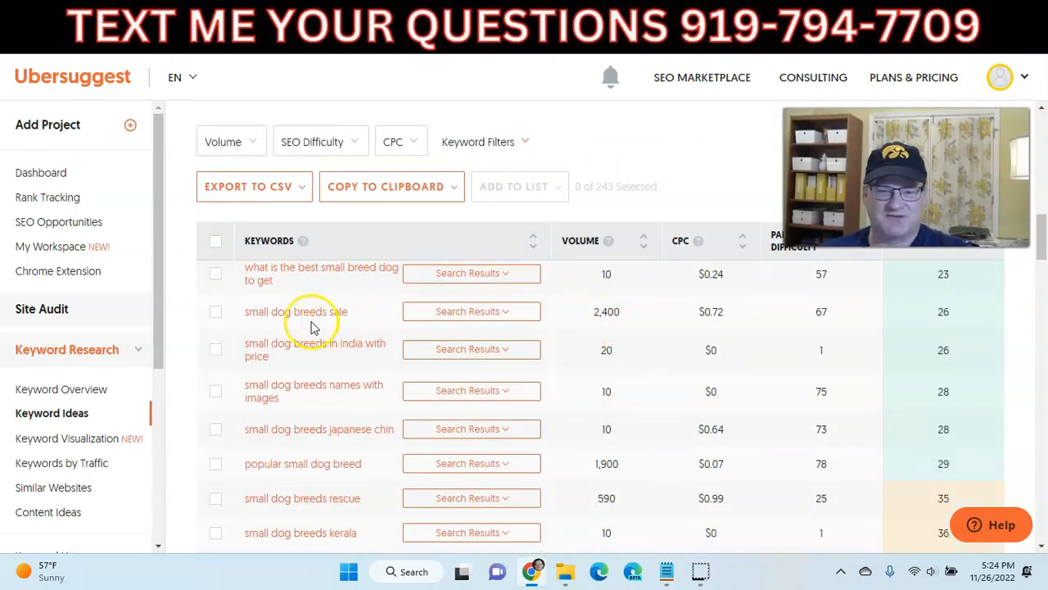
scroll(583, 343, "down", 1)
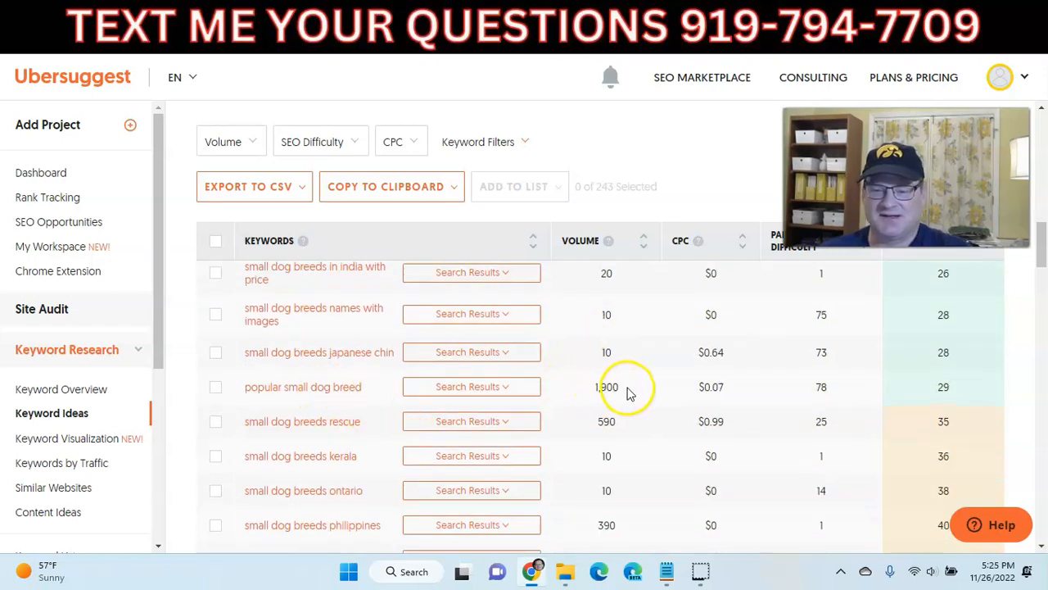
- Copy the keyword "popular small dog breed" into a blank Notepad note and add its volume 1900 and SEO difficulty 29
scroll(629, 393, "down", 1)
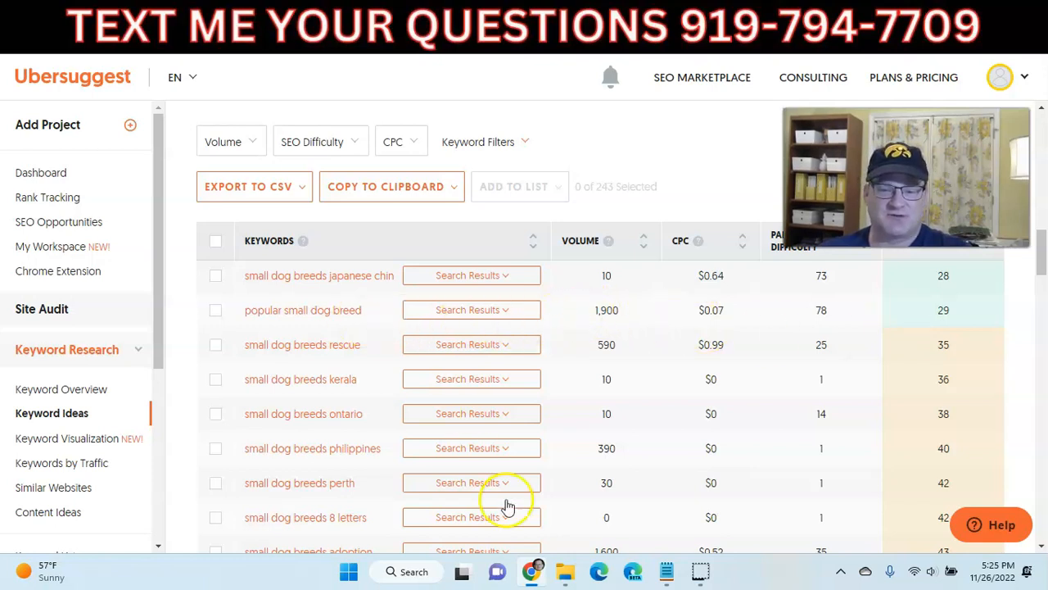
left_click(667, 573)
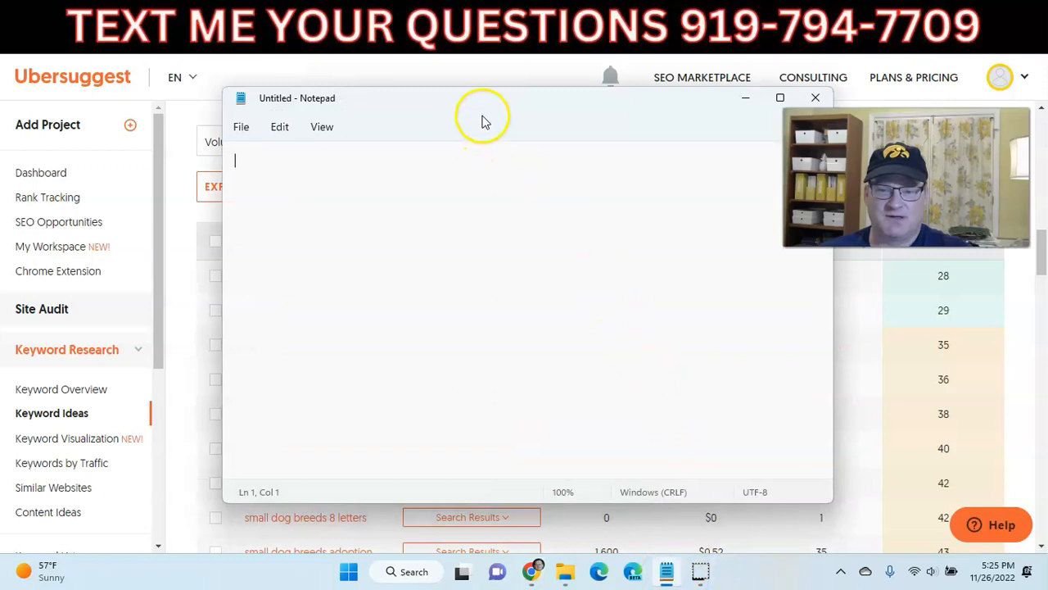
left_click_drag(414, 102, 243, 316)
key("ctrl+c")
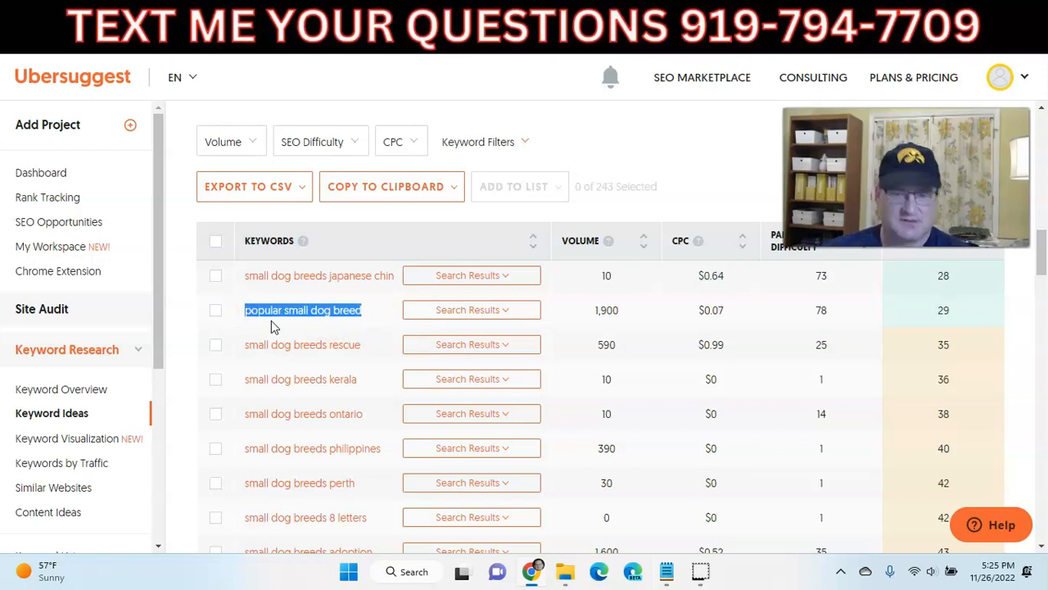
left_click(668, 573)
key("ctrl+v")
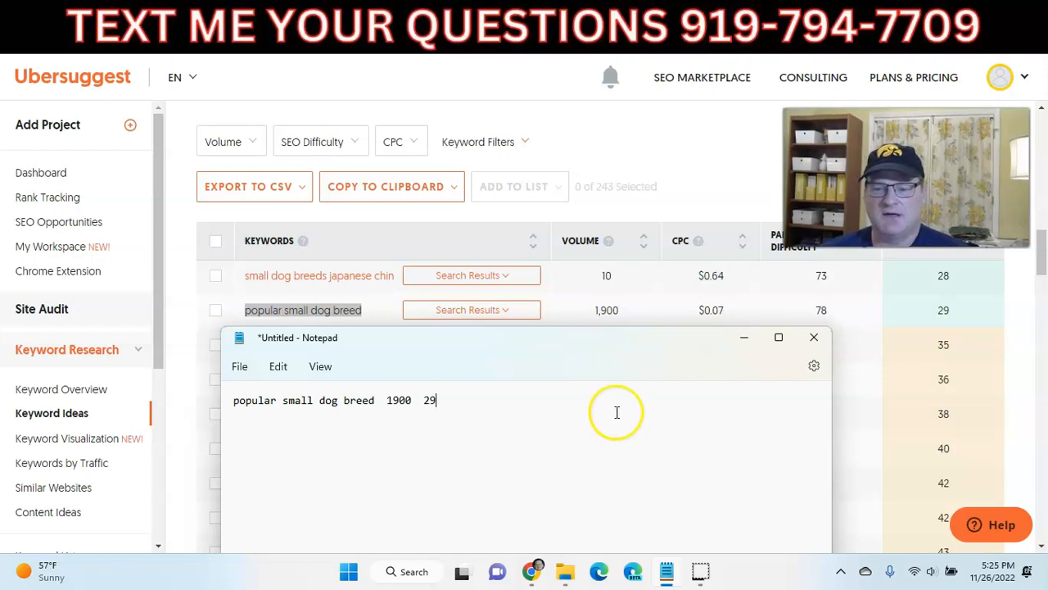
left_click(657, 136)
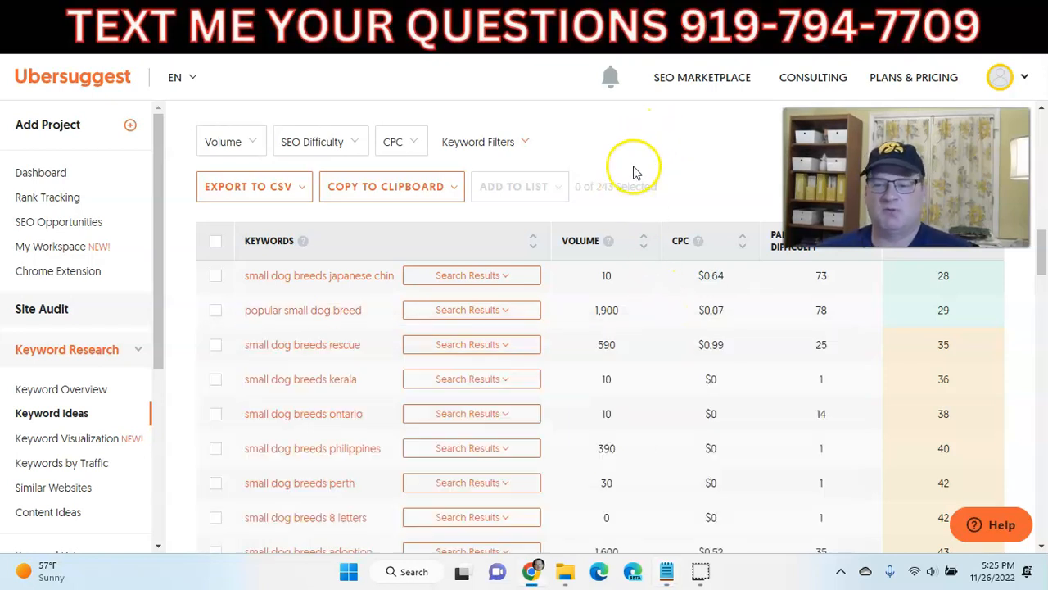
- Switch to Google and search for "popular small dog breed"
scroll(667, 386, "up", 10)
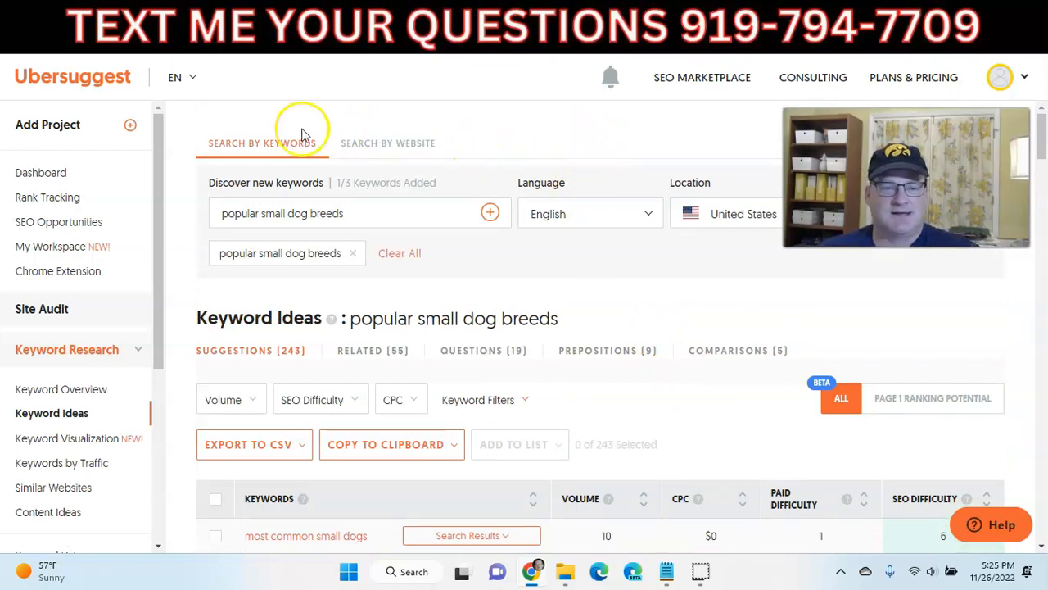
left_click(543, 26)
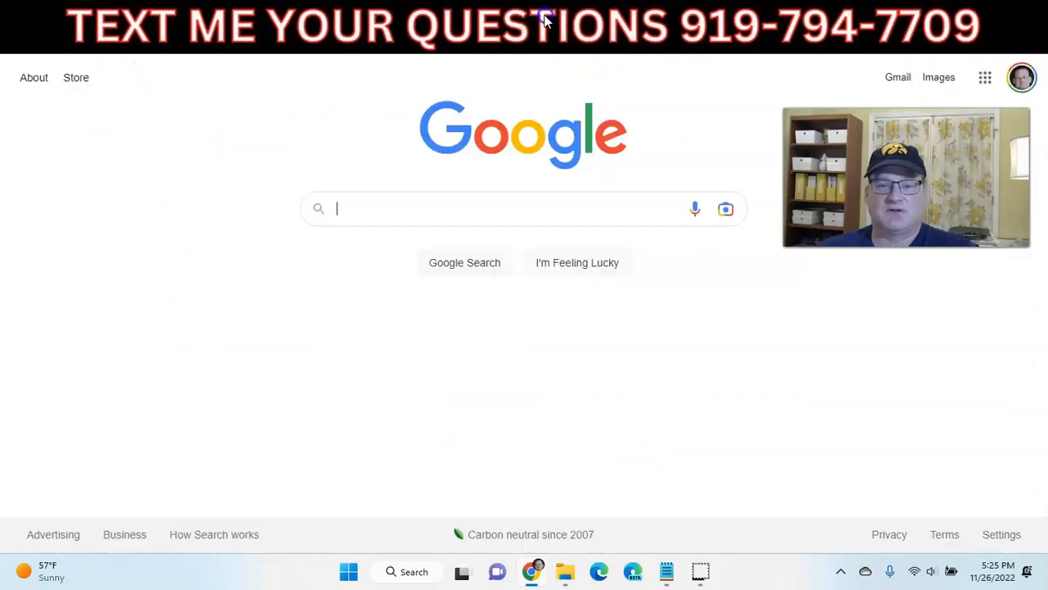
left_click(461, 209)
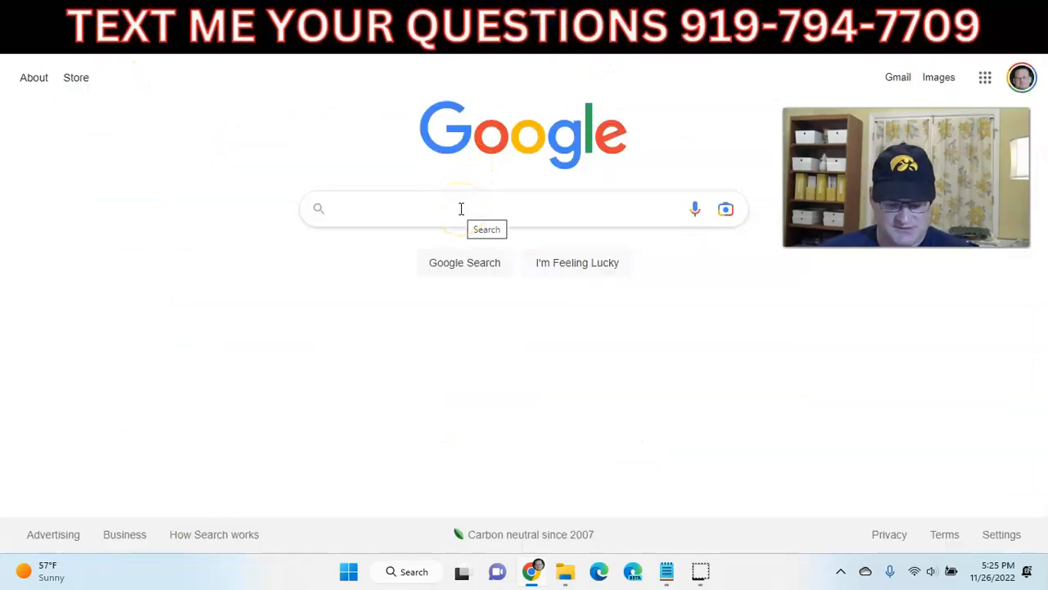
type("popular small dog breed")
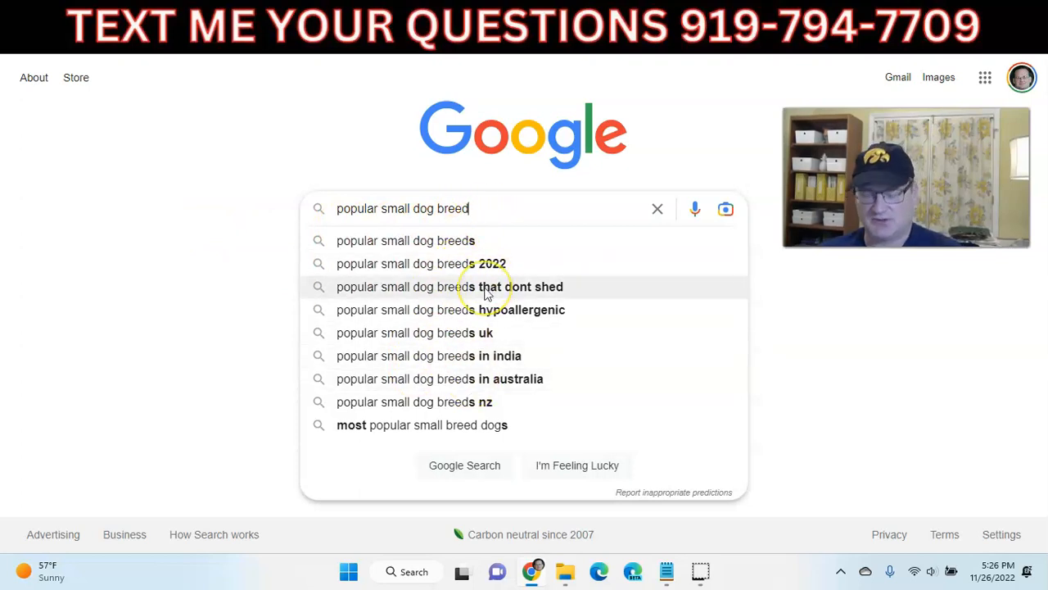
left_click(490, 12)
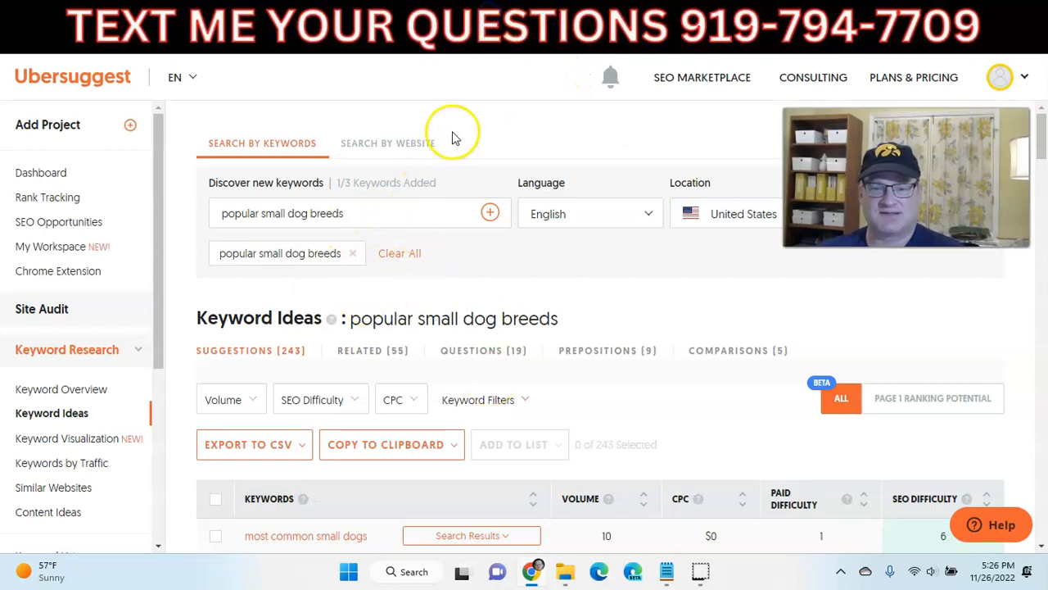
left_click(536, 16)
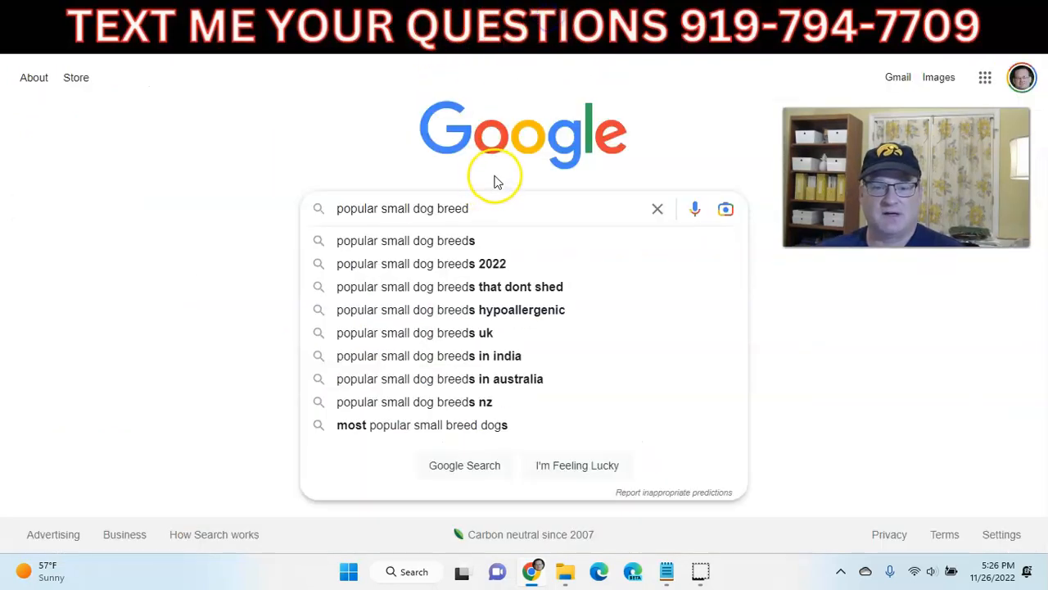
key("Return")
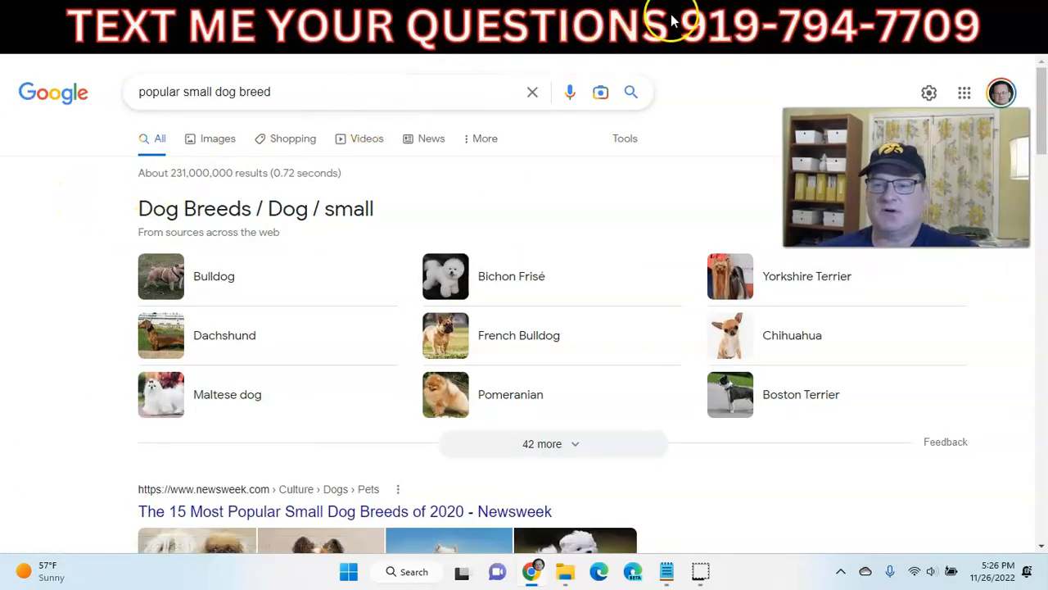
- Open Article Forge's pricing page and examine the yearly plans' prices and monthly word allowances, especially Basic and Standard
left_click(616, 18)
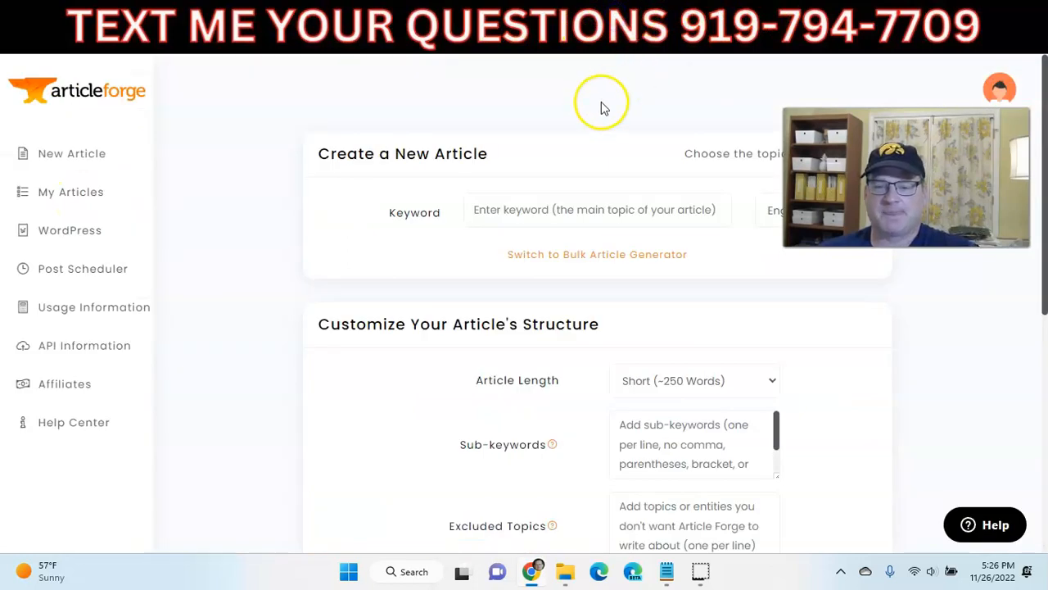
left_click(728, 24)
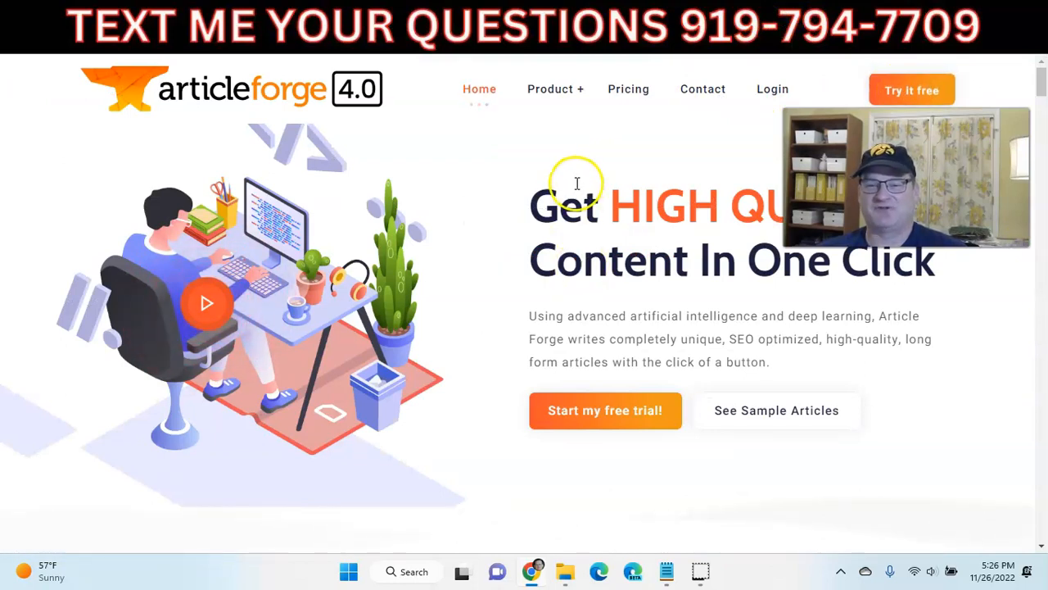
left_click(630, 92)
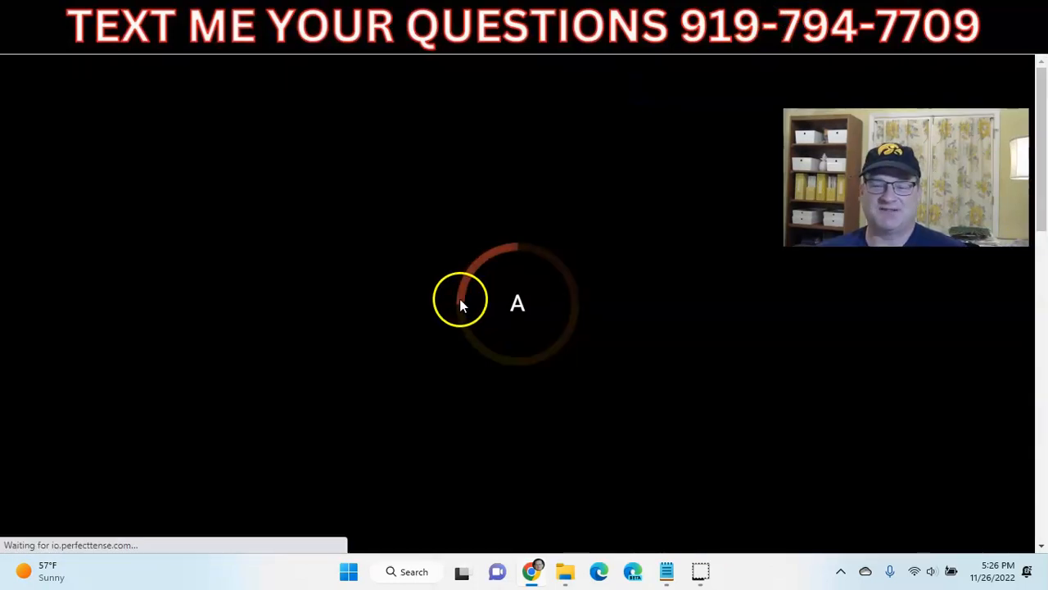
scroll(426, 308, "down", 4)
scroll(387, 309, "up", 4)
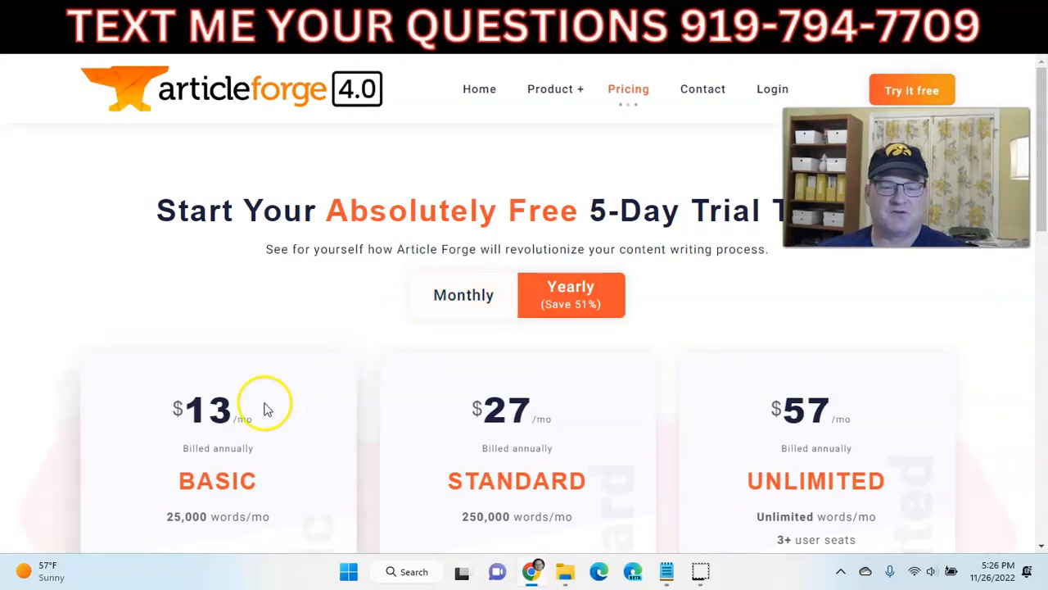
scroll(149, 355, "down", 1)
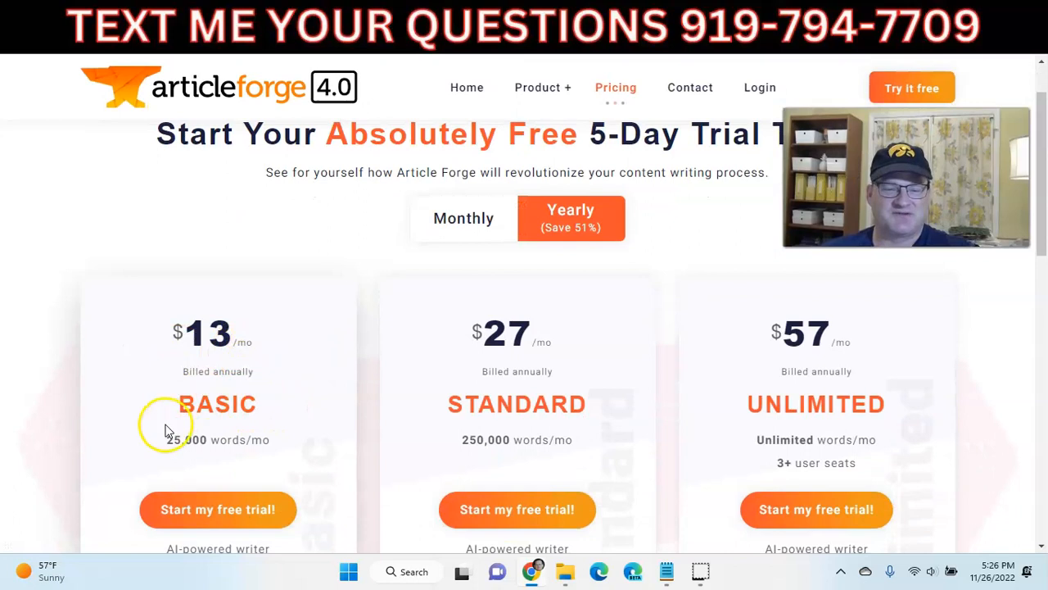
left_click_drag(159, 443, 290, 447)
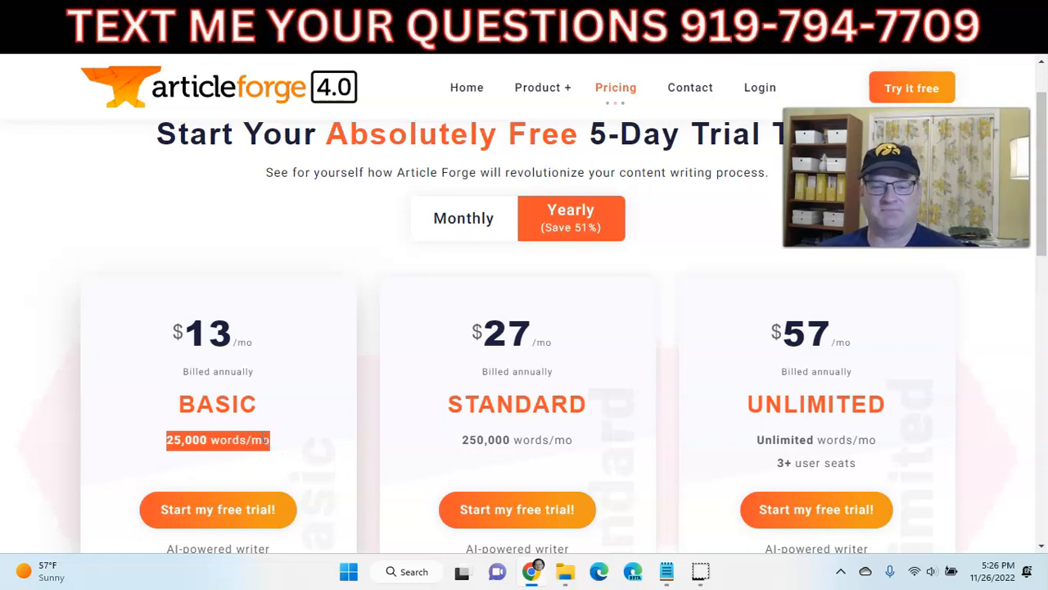
scroll(263, 439, "down", 1)
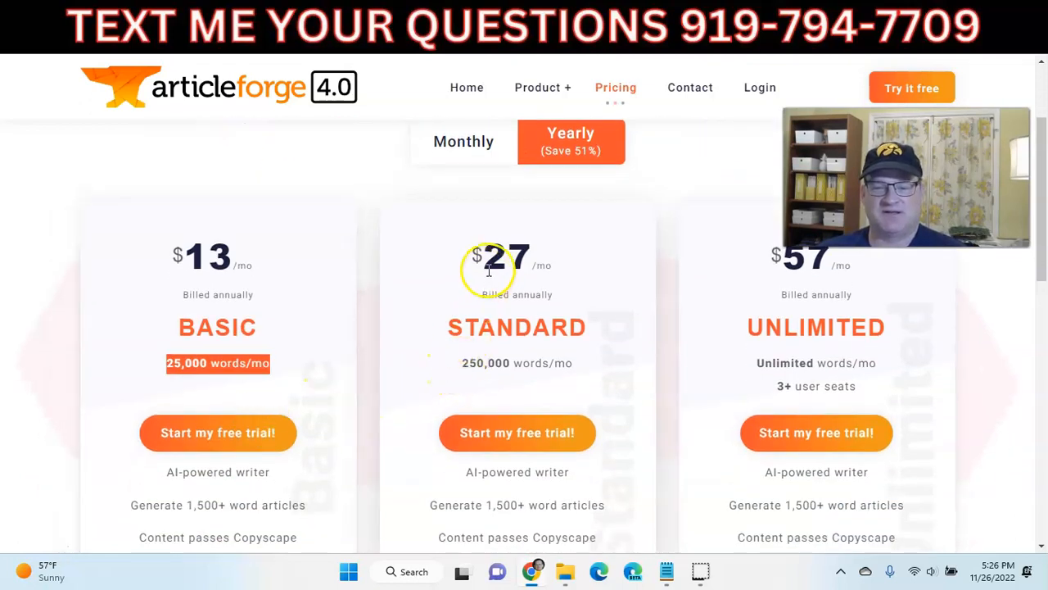
left_click_drag(457, 362, 590, 371)
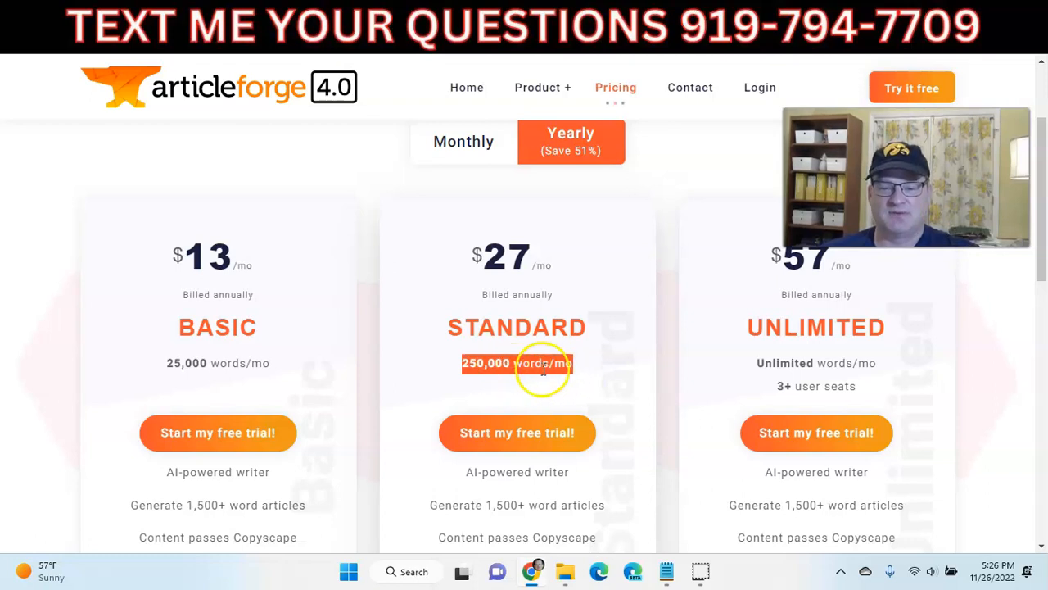
scroll(610, 339, "up", 1)
scroll(608, 339, "up", 1)
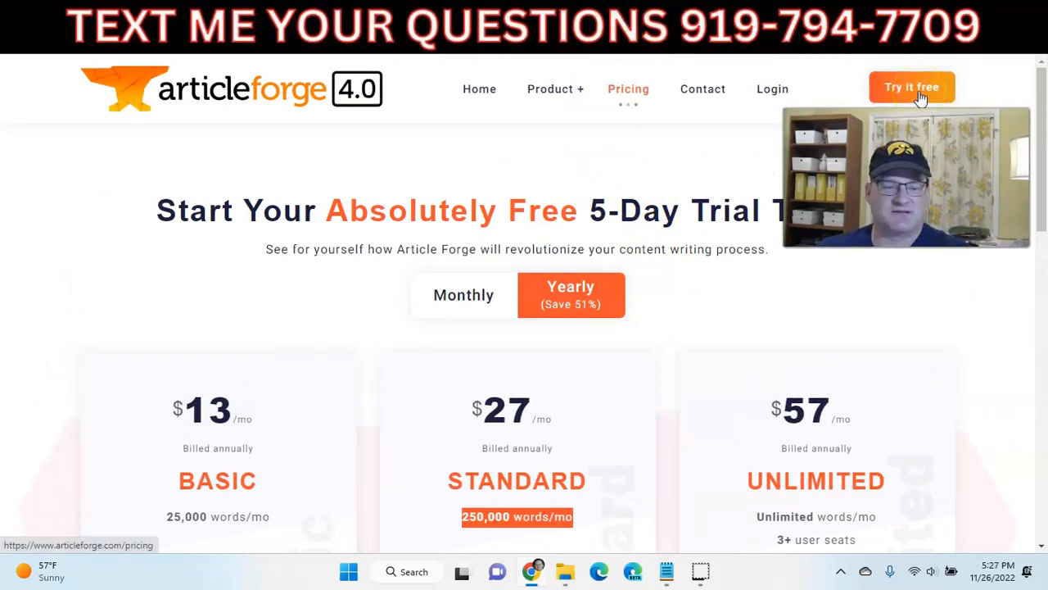
- In Article Forge's new article form, enter the keyword "popular small dog breed" and keep English as the language
left_click(620, 16)
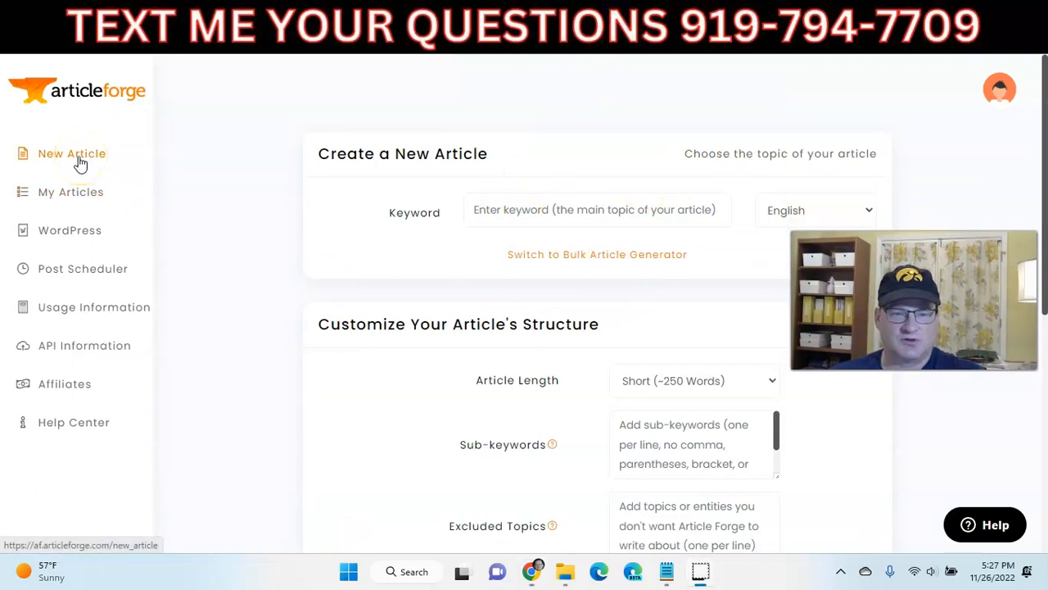
left_click(494, 210)
type("popular small dog breed")
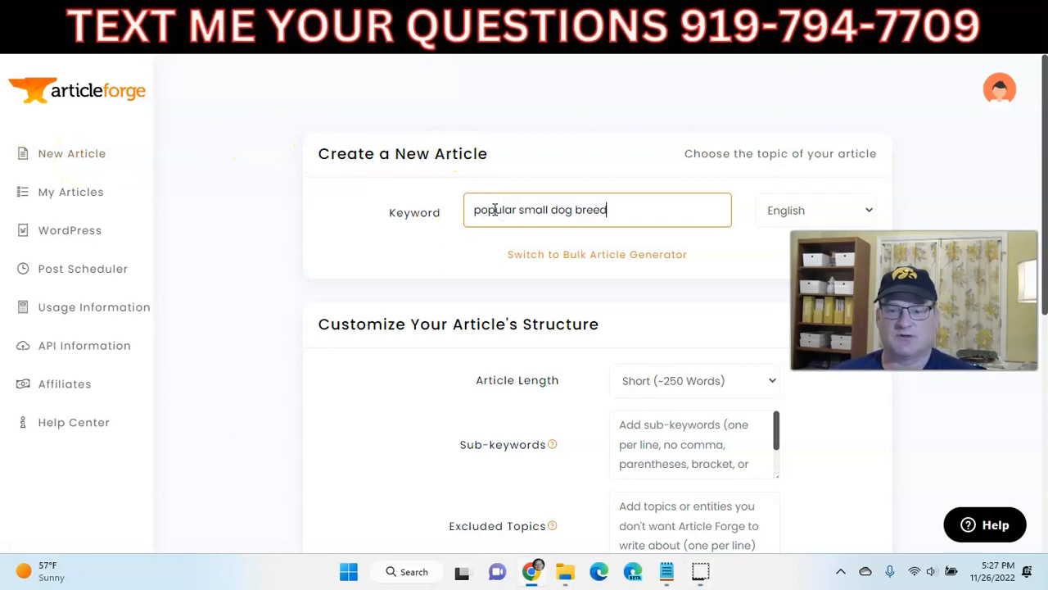
left_click(772, 210)
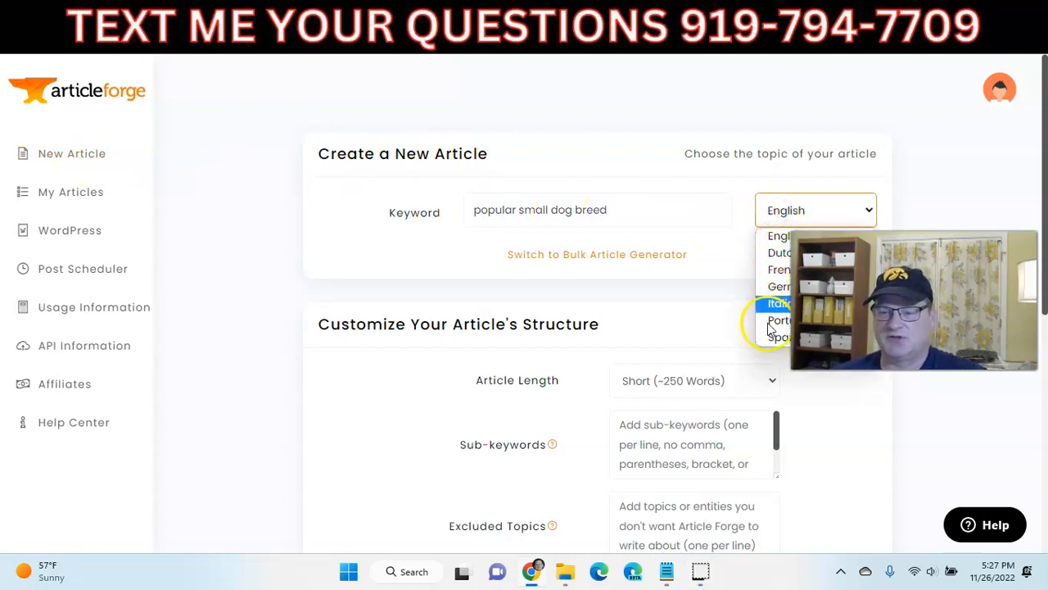
left_click(771, 211)
- Set the article length to Very Long (~1,500 Words) and leave the excluded topics empty
scroll(672, 300, "down", 2)
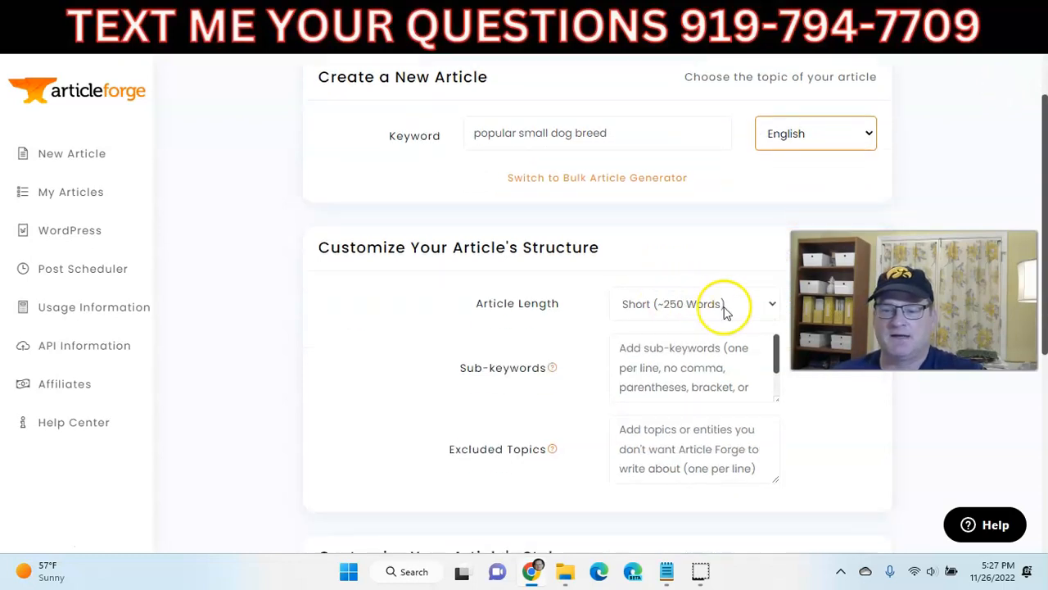
scroll(576, 271, "down", 1)
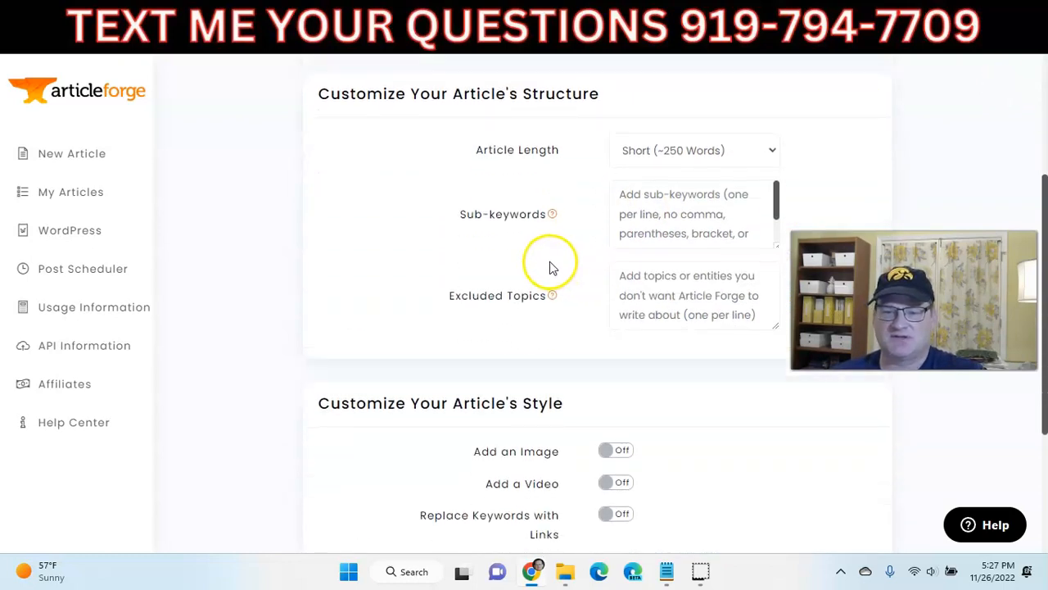
left_click(647, 151)
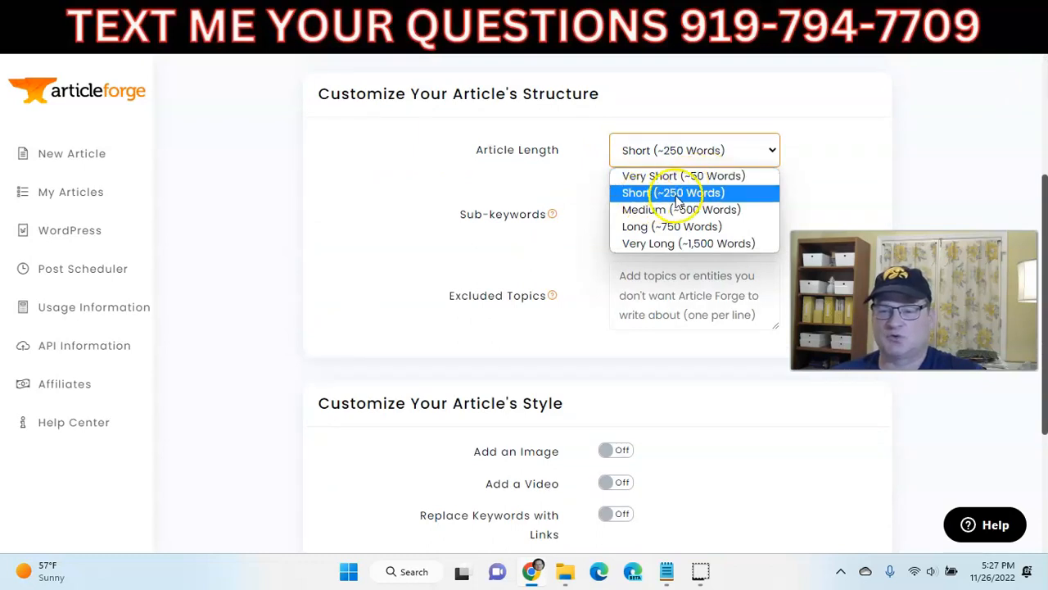
left_click(706, 245)
left_click(631, 215)
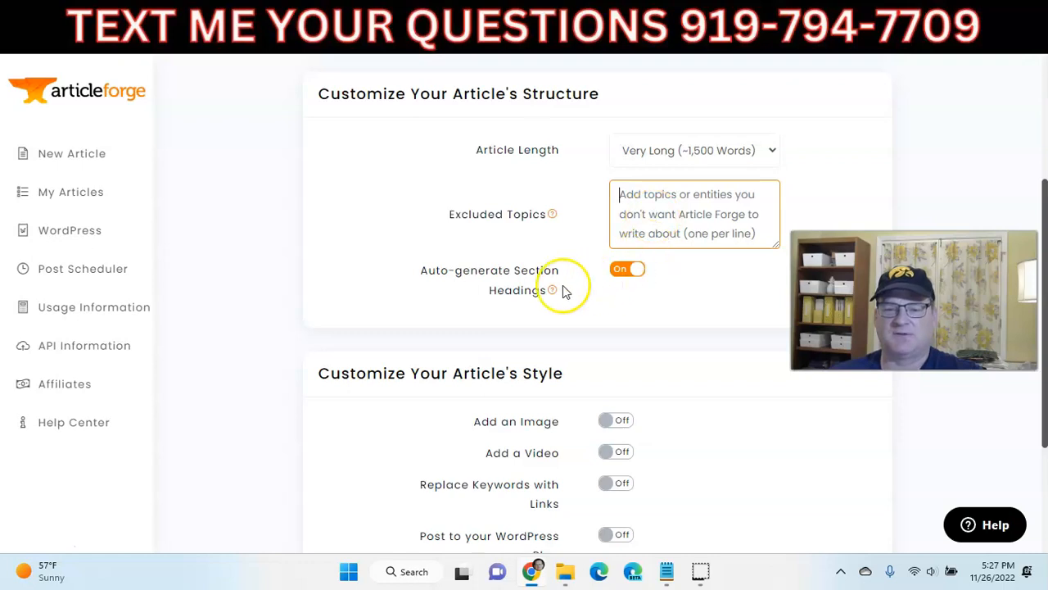
- Turn off automatic section heading generation and open the first required section heading for entry
mouse_move(552, 288)
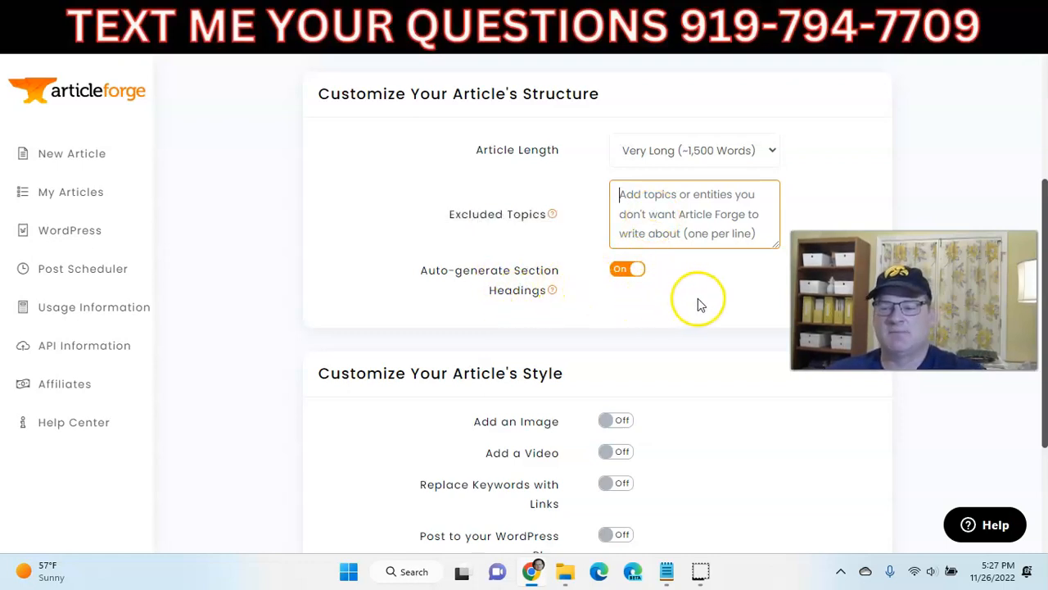
left_click(626, 270)
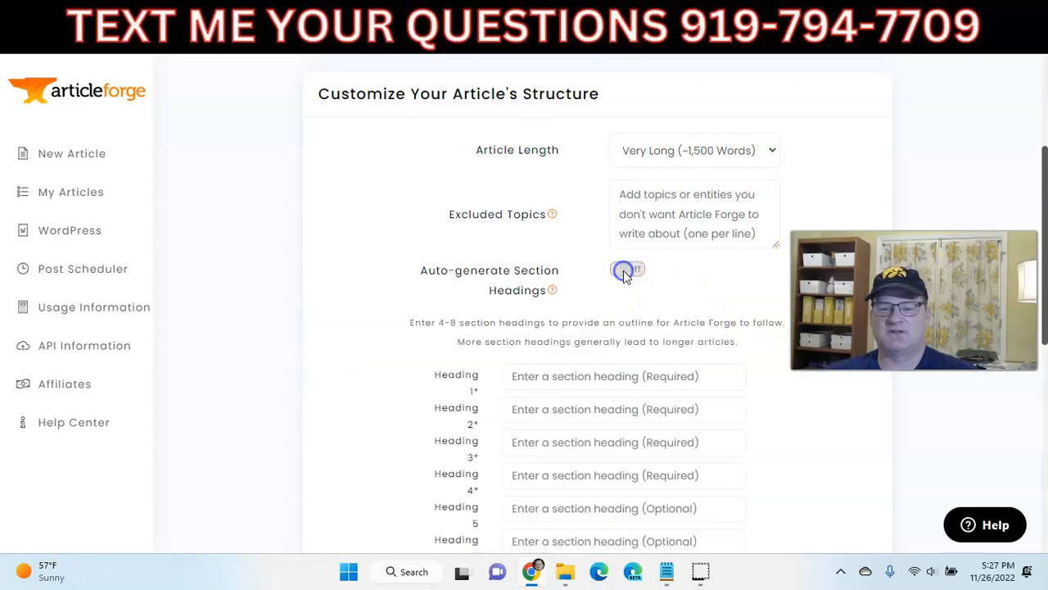
scroll(573, 254, "down", 2)
left_click(552, 225)
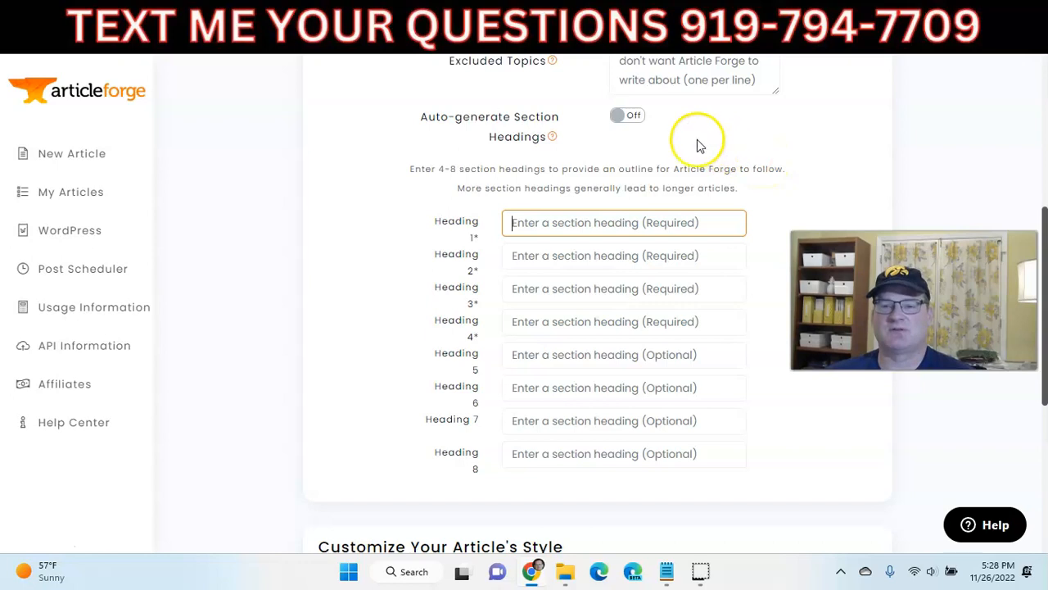
- Examine the Google results for "popular small dog breed", especially the listed breeds and the top-ranking article titles, for section heading ideas
left_click(539, 20)
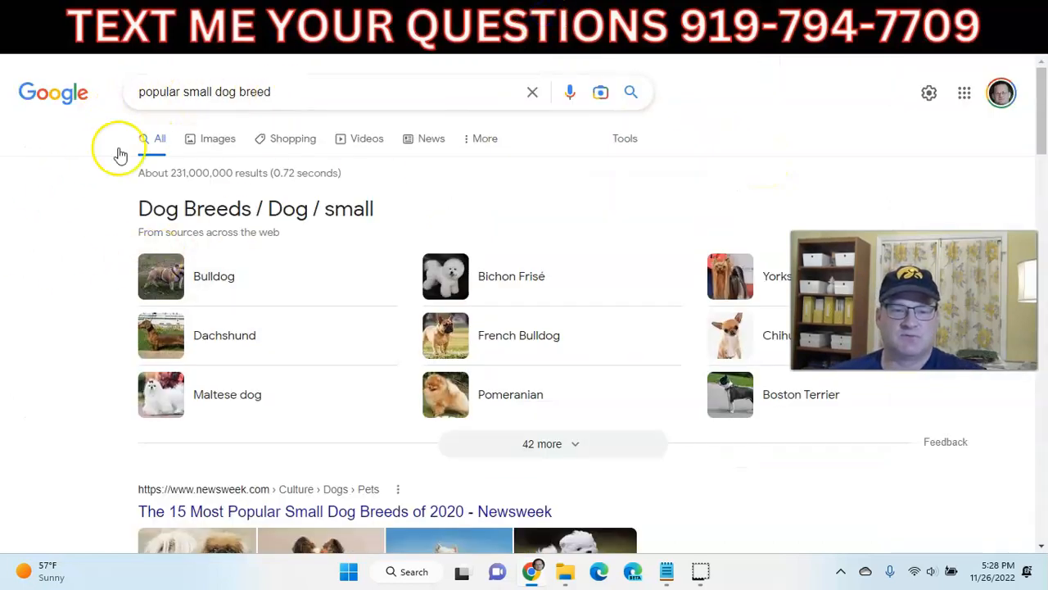
scroll(33, 344, "down", 3)
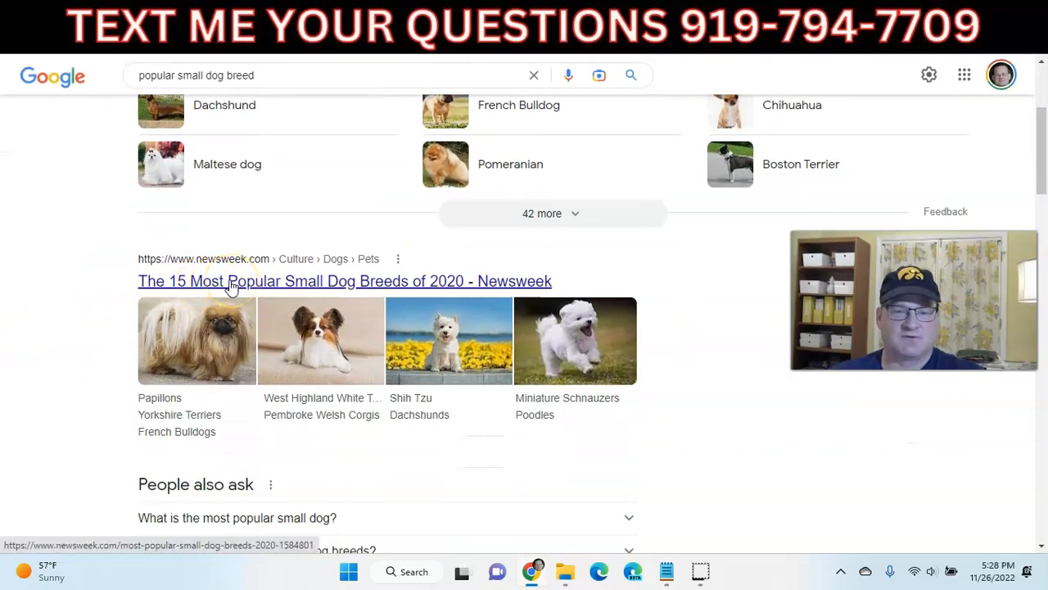
scroll(232, 287, "up", 3)
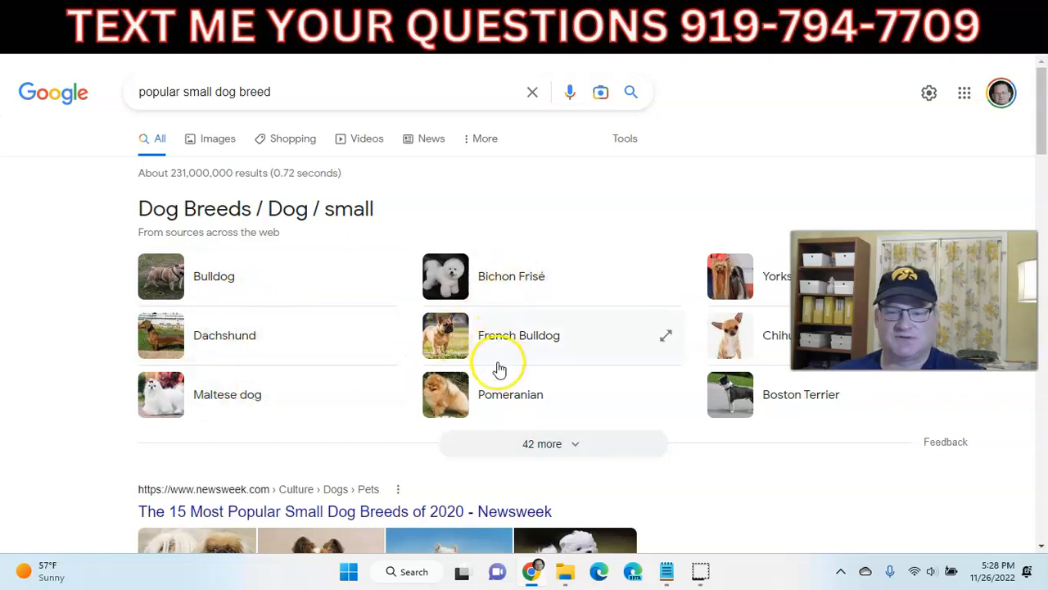
scroll(424, 338, "down", 1)
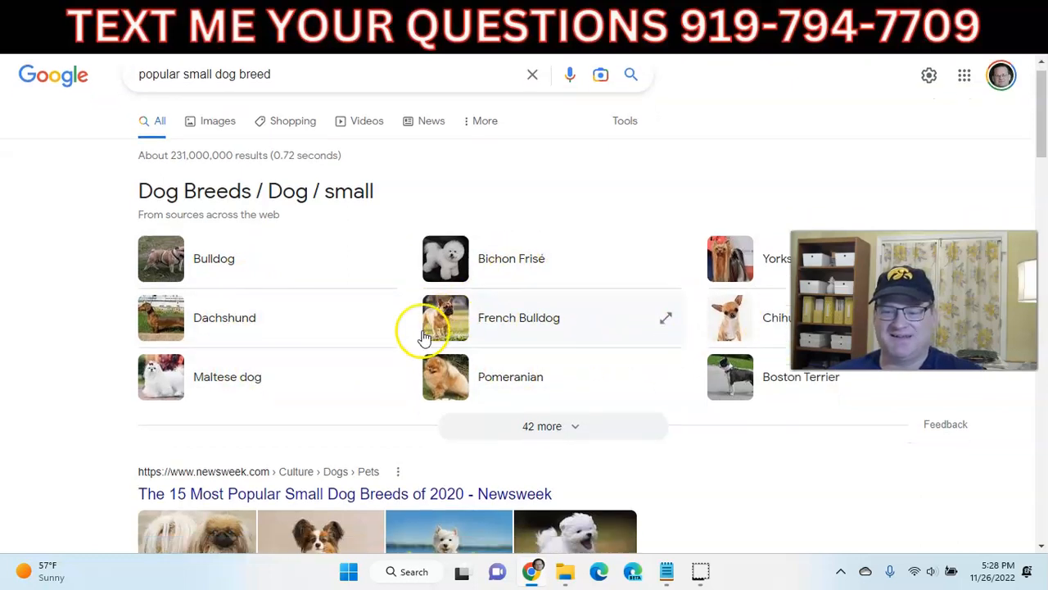
scroll(424, 338, "down", 6)
scroll(206, 339, "up", 4)
scroll(188, 304, "down", 3)
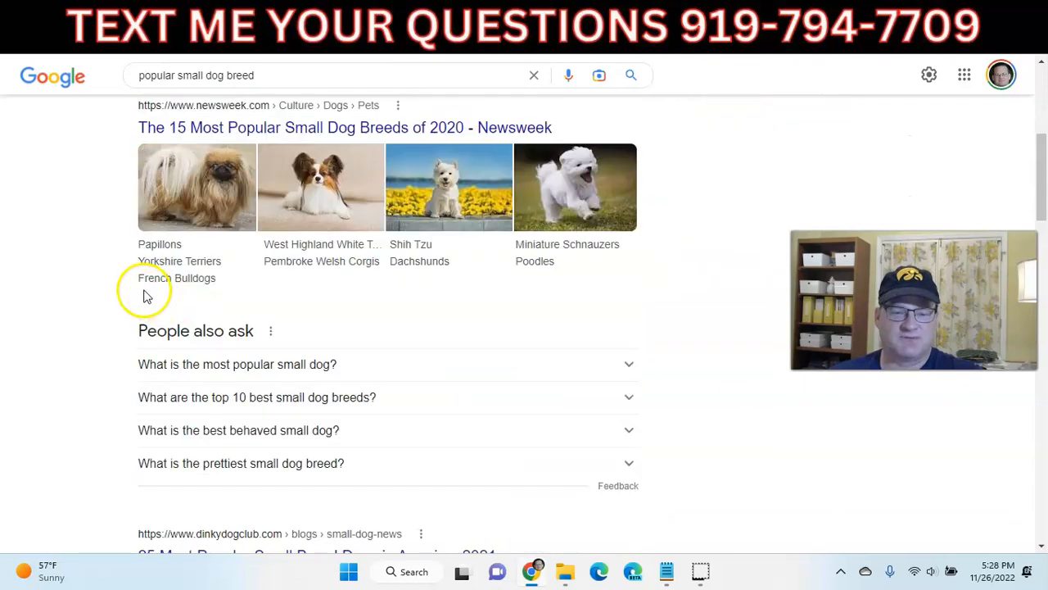
scroll(145, 297, "down", 5)
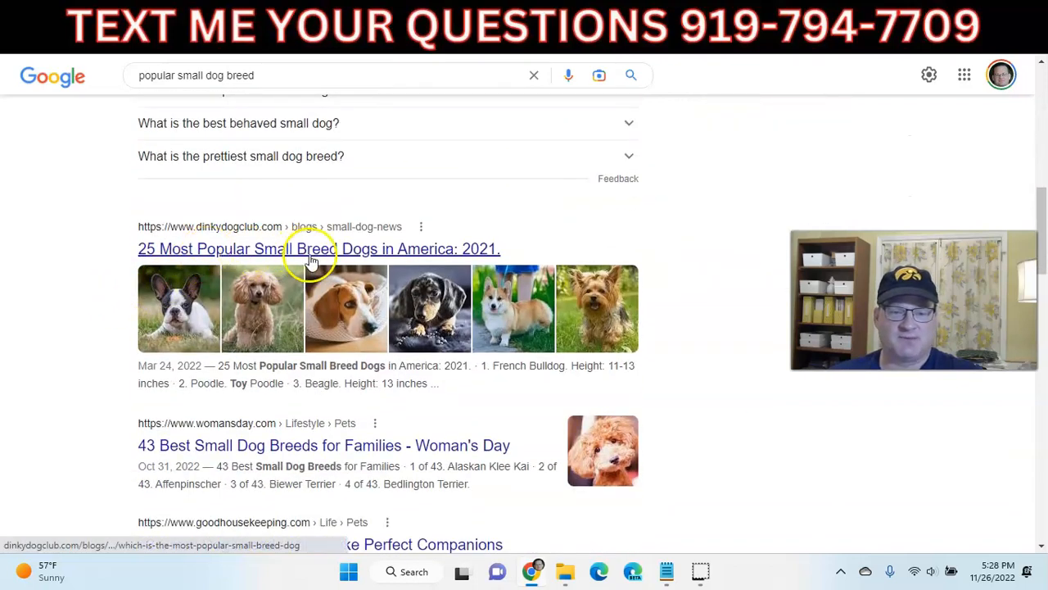
scroll(327, 270, "down", 1)
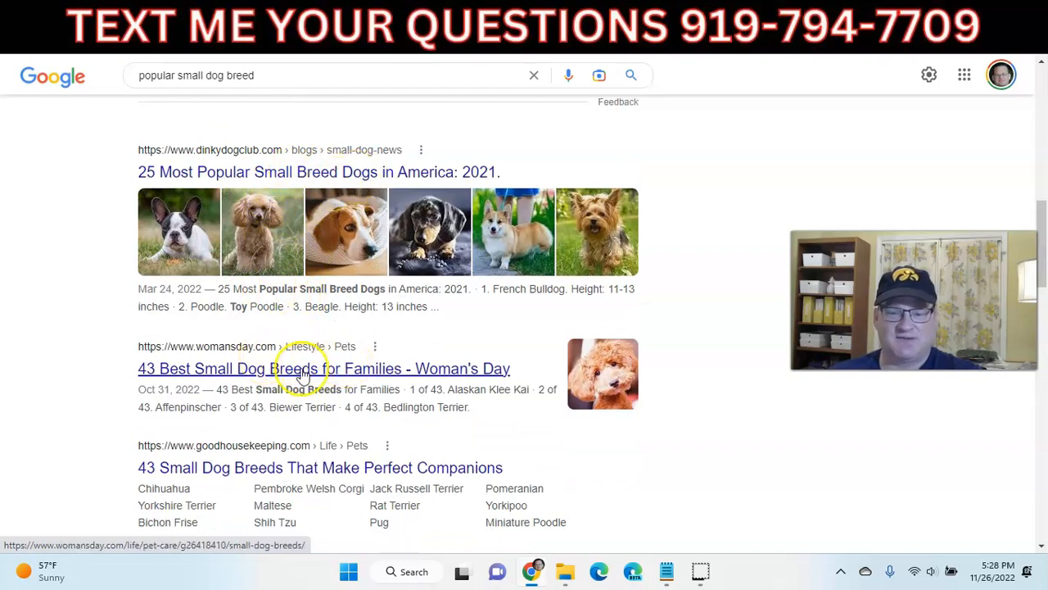
scroll(303, 375, "up", 10)
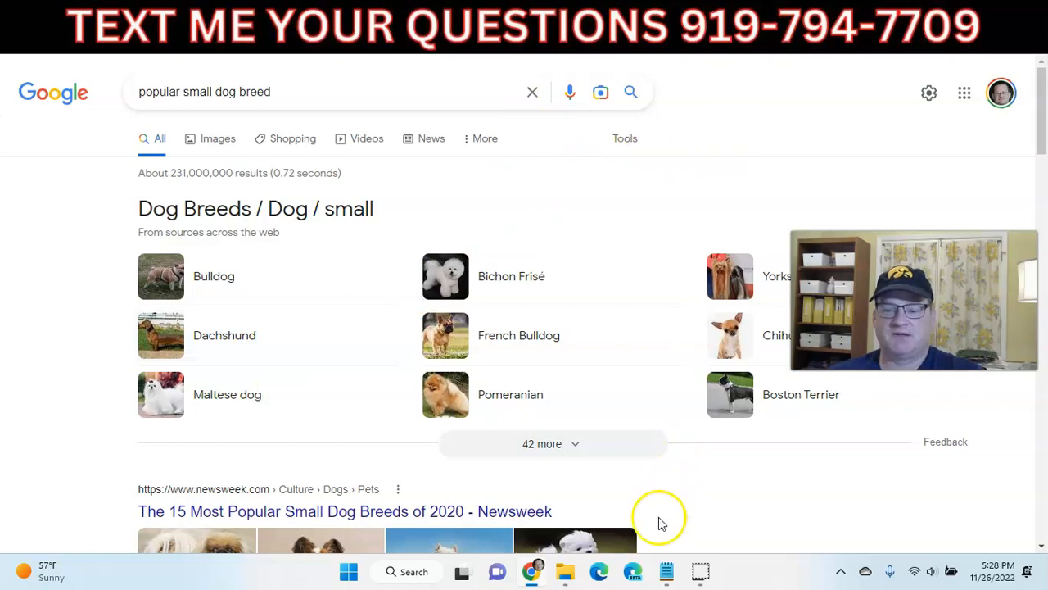
- In the Notepad keyword notes, start a section heading list with Introduction, Bulldog, Daschhund and Maltese
left_click(667, 576)
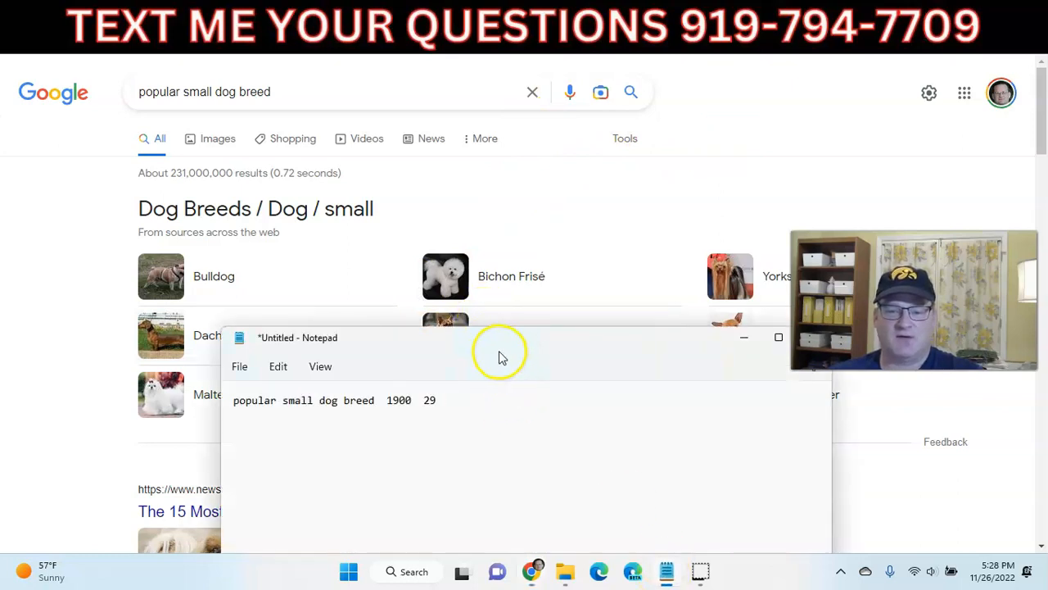
left_click_drag(475, 347, 493, 211)
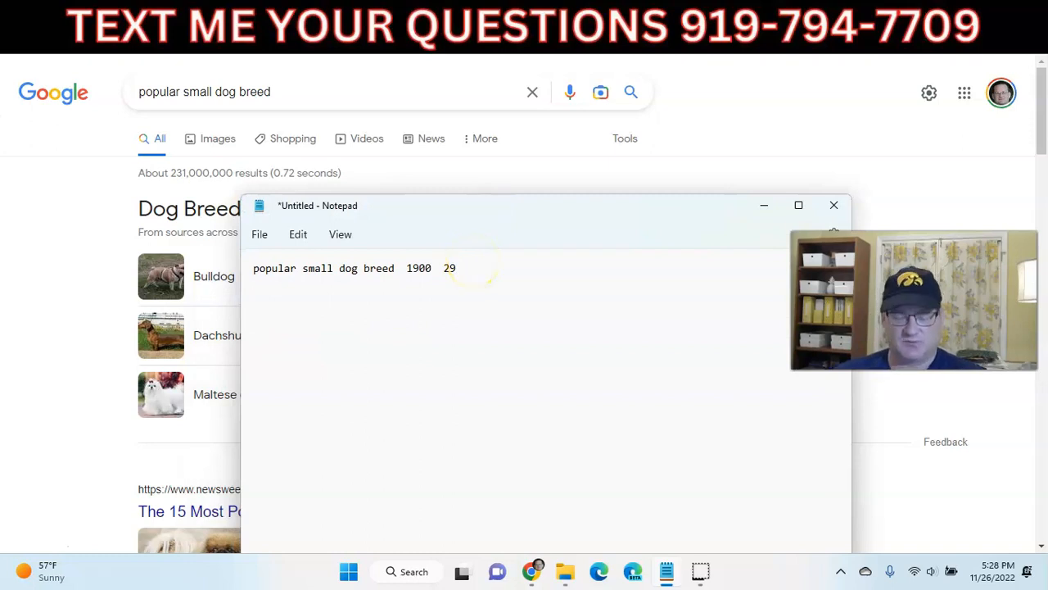
type("ntroductio")
key("Return")
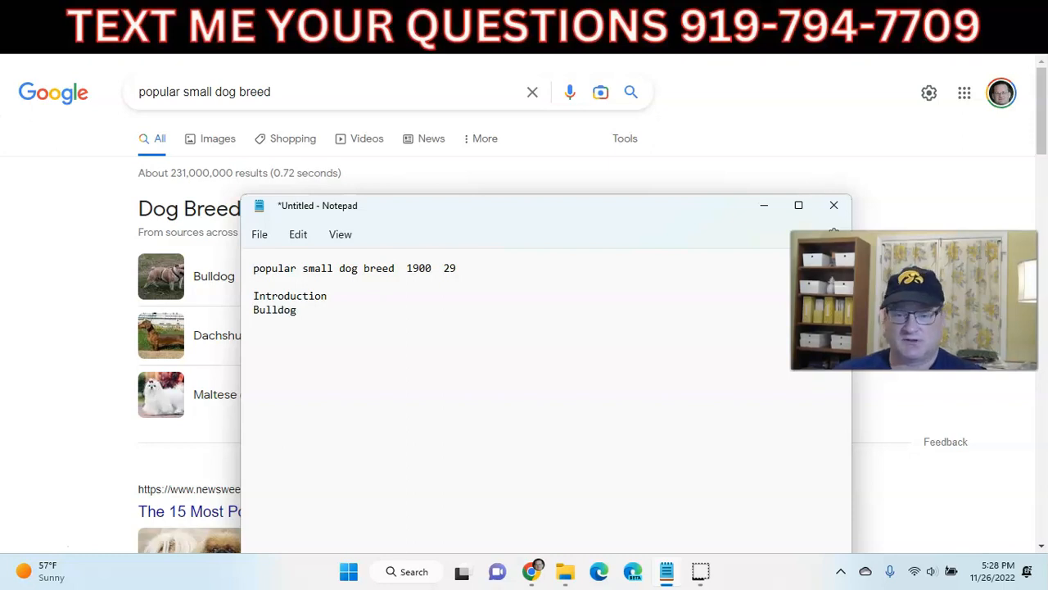
left_click_drag(517, 211, 682, 176)
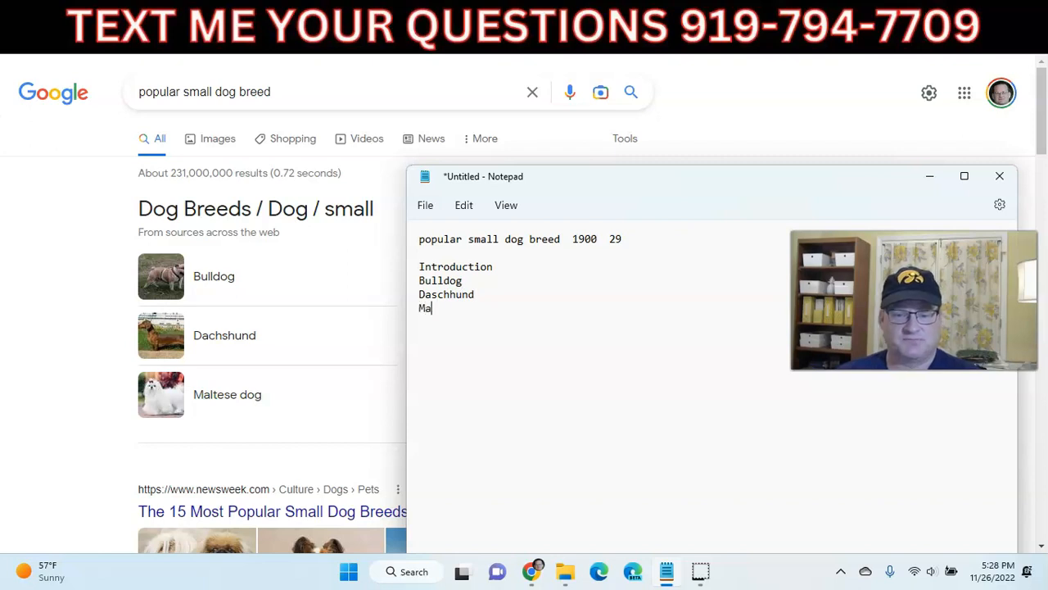
type("se")
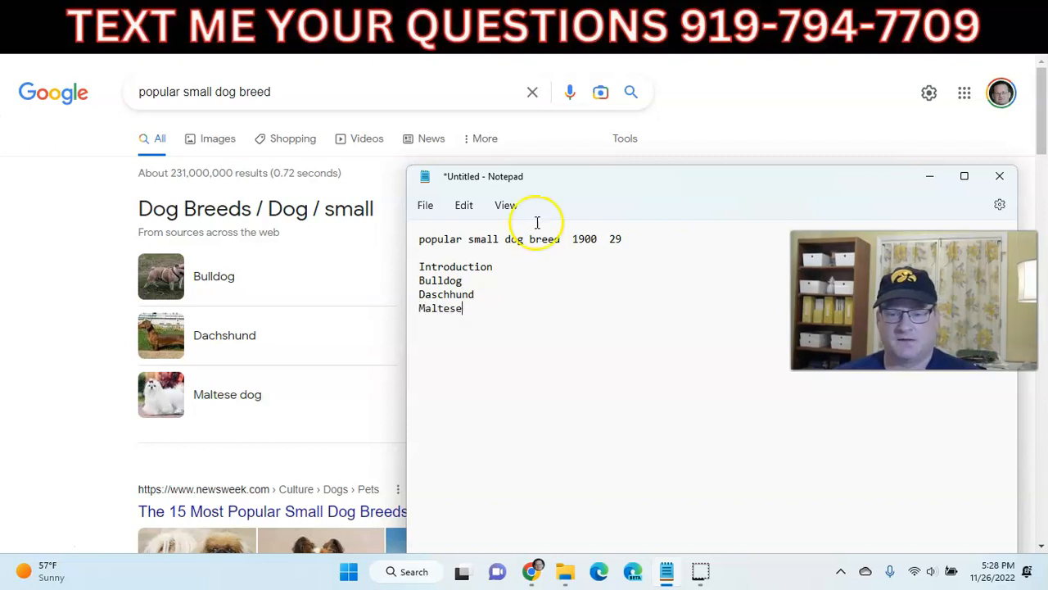
- Add Bichon Frise, French Bulldog, Pomeranian and Yorkshire Terrier to the Notepad heading list, following Google's breed list
left_click_drag(570, 173, 324, 309)
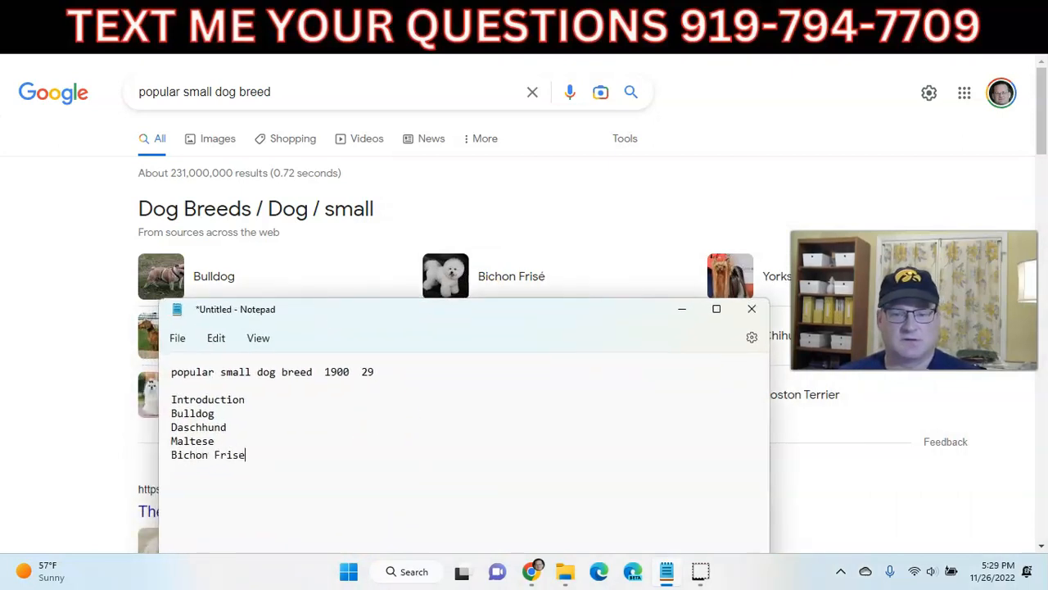
scroll(527, 245, "down", 2)
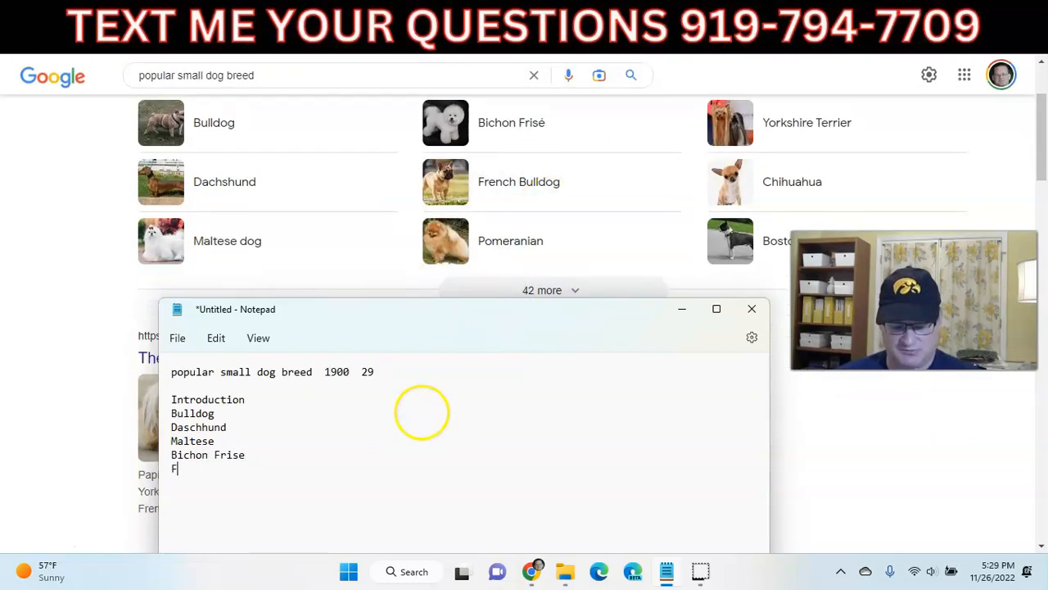
type("Bulldog")
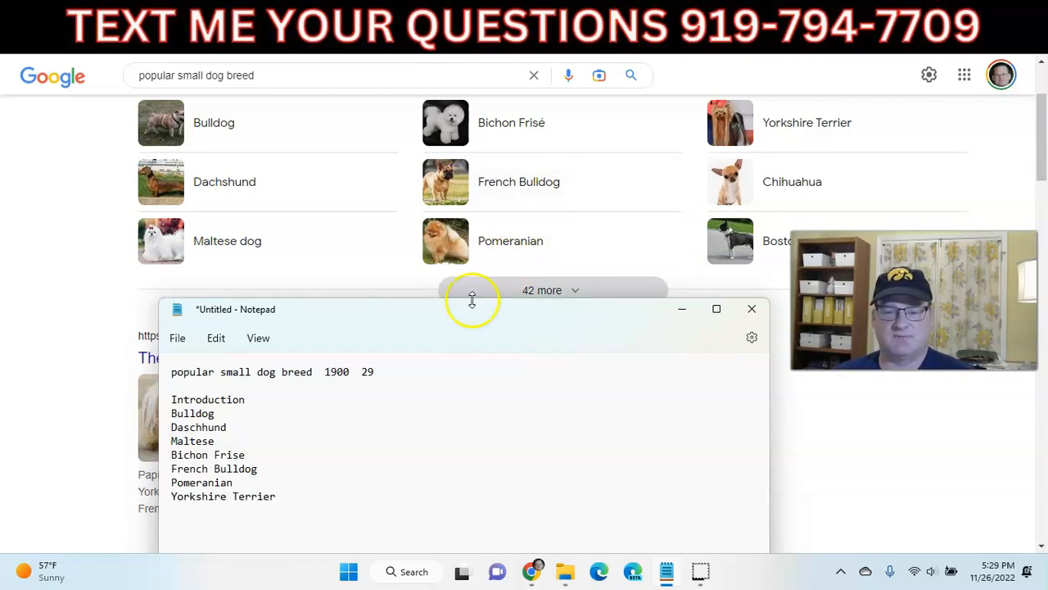
- Copy "Bulldog" from the Notepad list into Heading 1 of the Article Forge form
left_click_drag(455, 318, 500, 217)
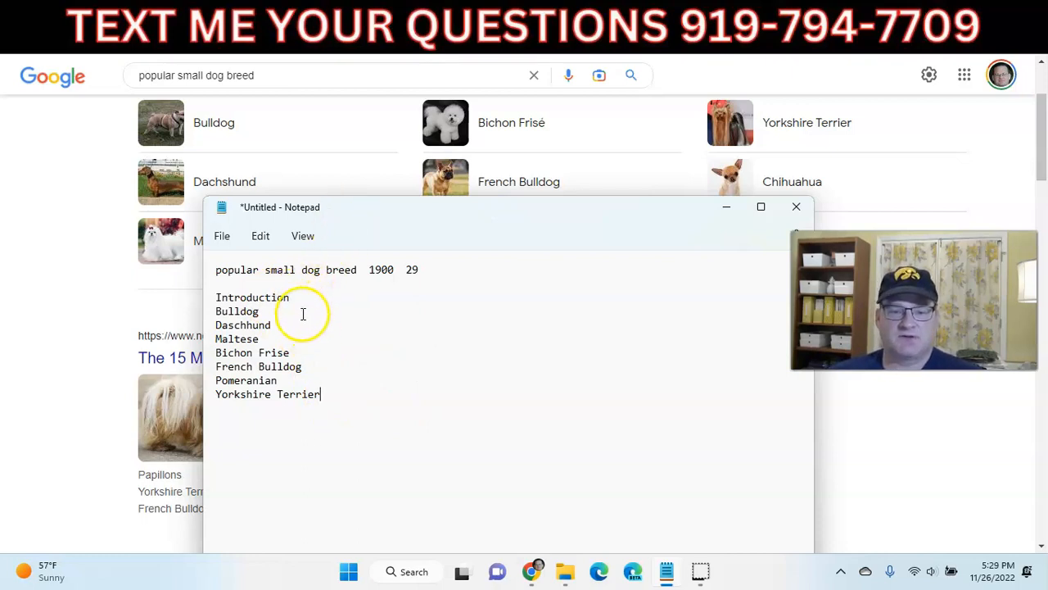
left_click_drag(283, 312, 236, 311)
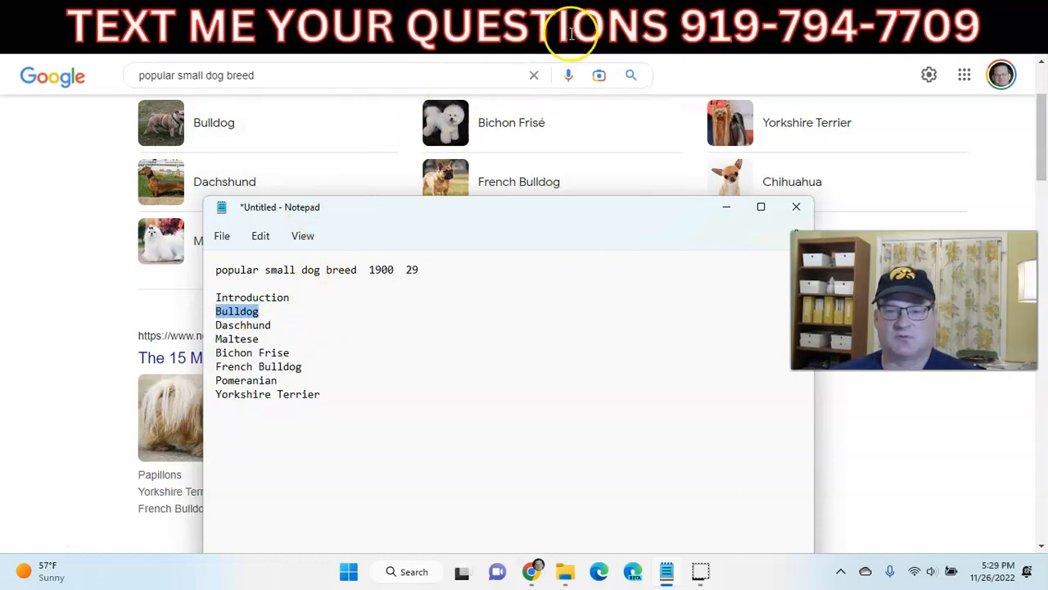
left_click(604, 20)
left_click(538, 227)
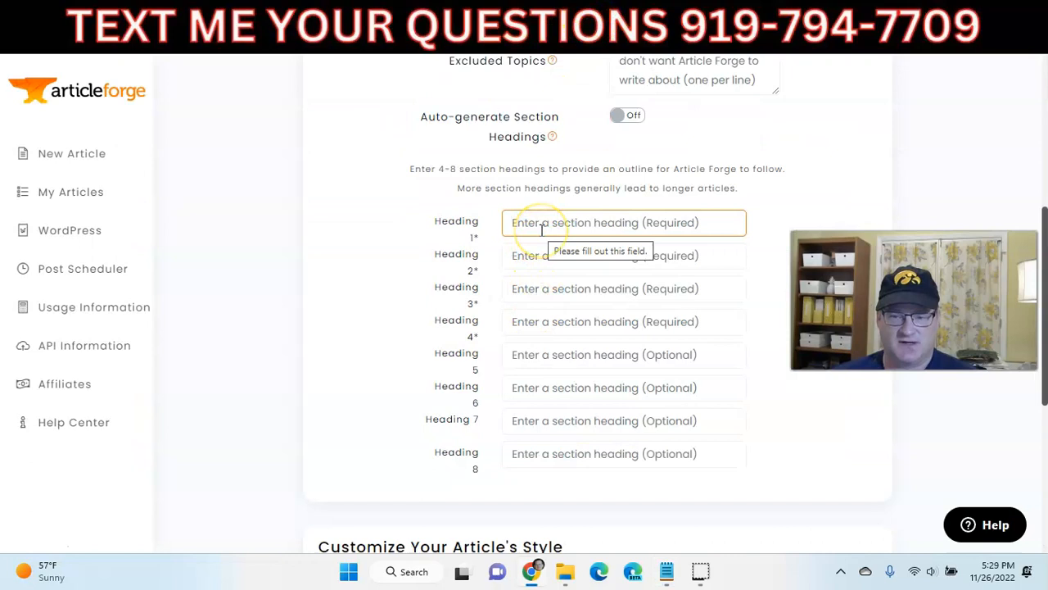
type("Bulldog")
- Copy "Daschhund" from the Notepad list into Heading 2 of the Article Forge form
left_click(545, 255)
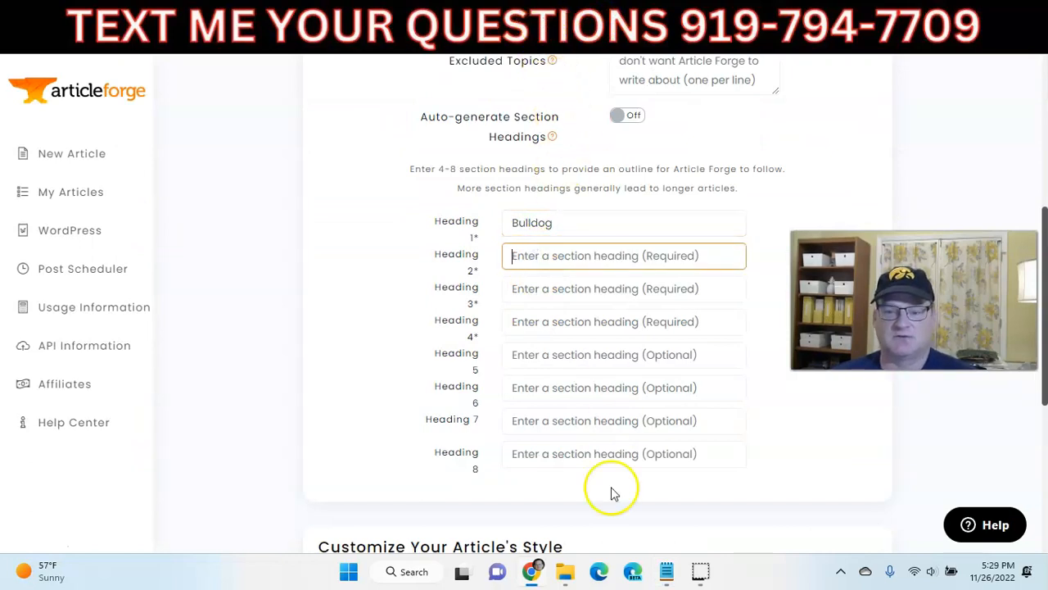
left_click(666, 571)
left_click_drag(284, 328, 199, 328)
key("ctrl+c")
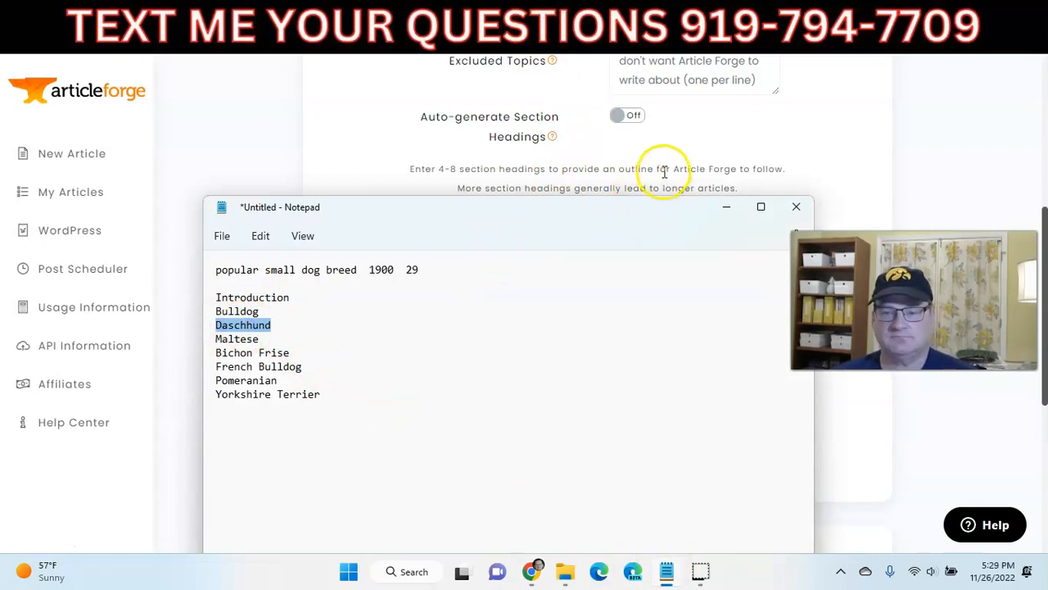
left_click(715, 152)
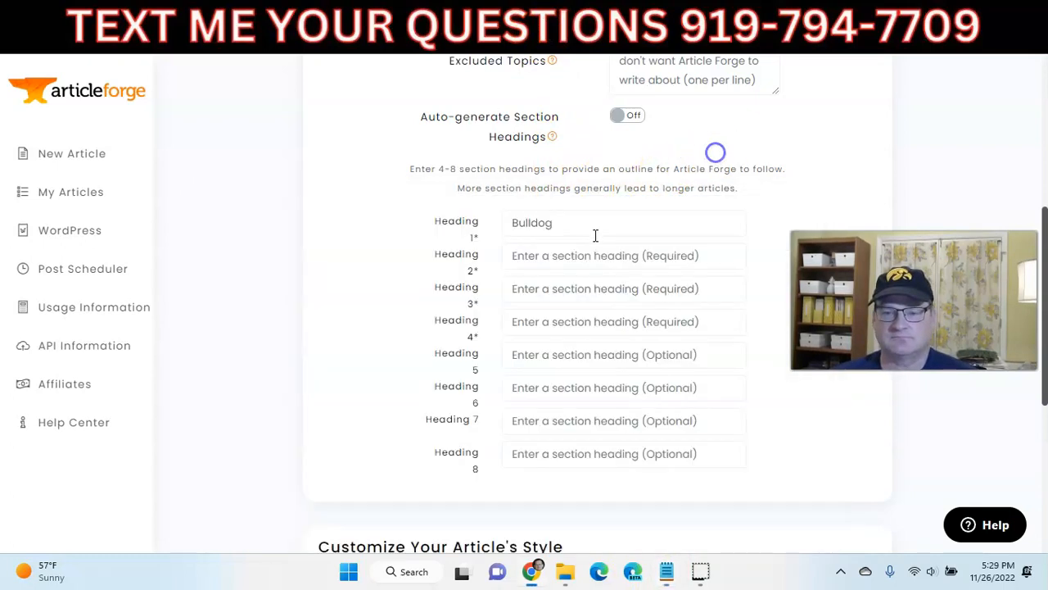
left_click(545, 261)
key("ctrl+v")
key("Tab")
- Copy "Maltese" from the Notepad list into Heading 3 of the Article Forge form
left_click(667, 570)
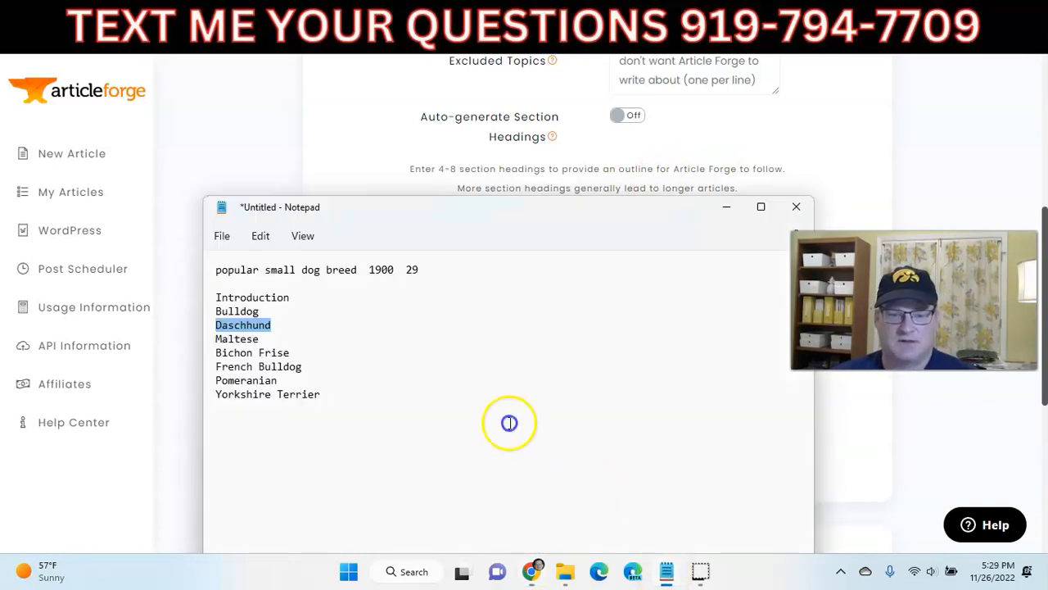
left_click_drag(261, 339, 207, 344)
key("ctrl+c")
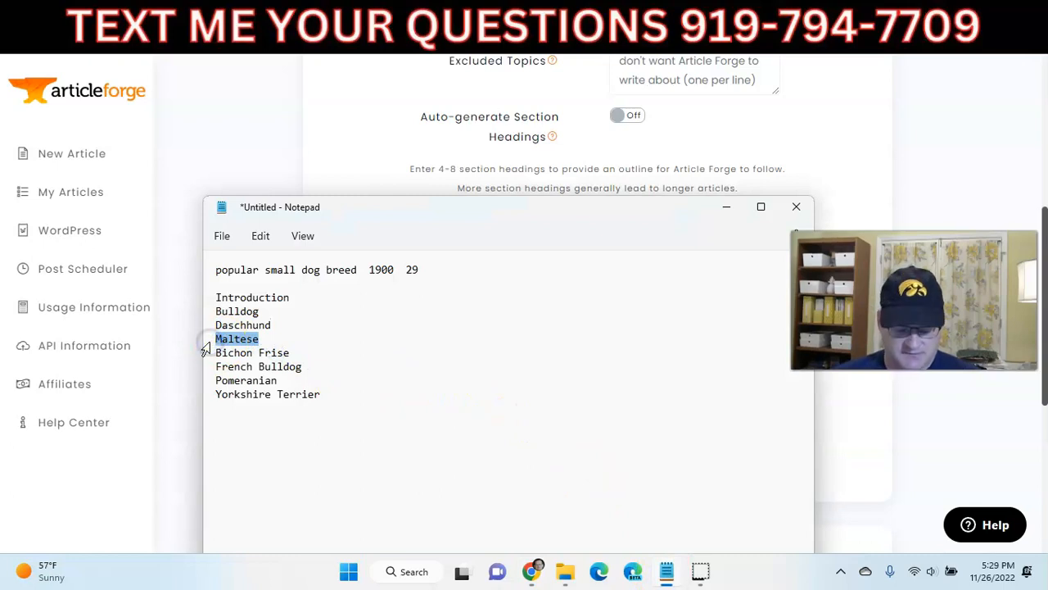
left_click(376, 157)
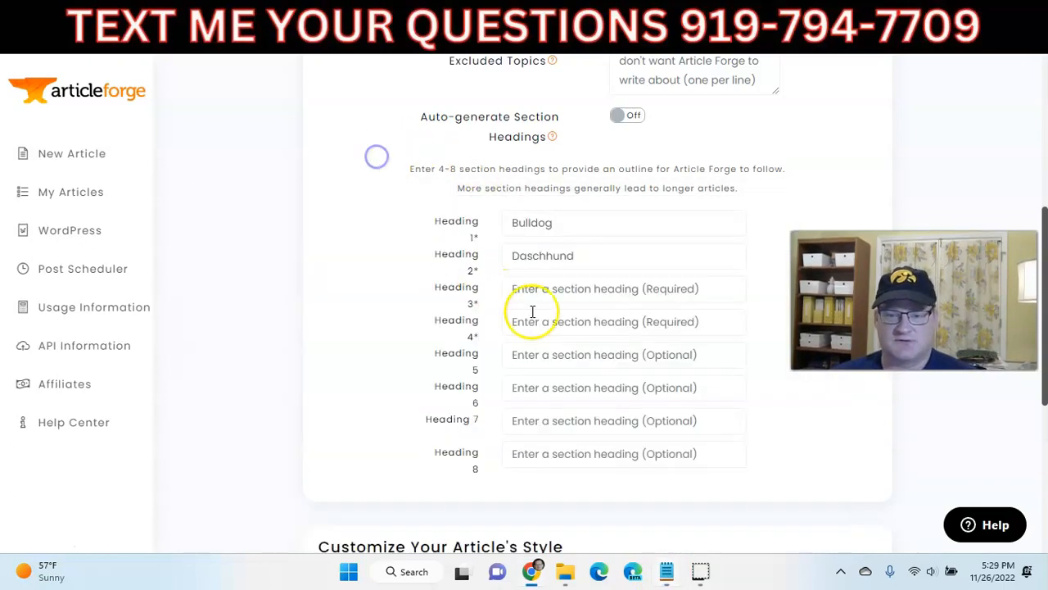
left_click(541, 294)
key("ctrl+v")
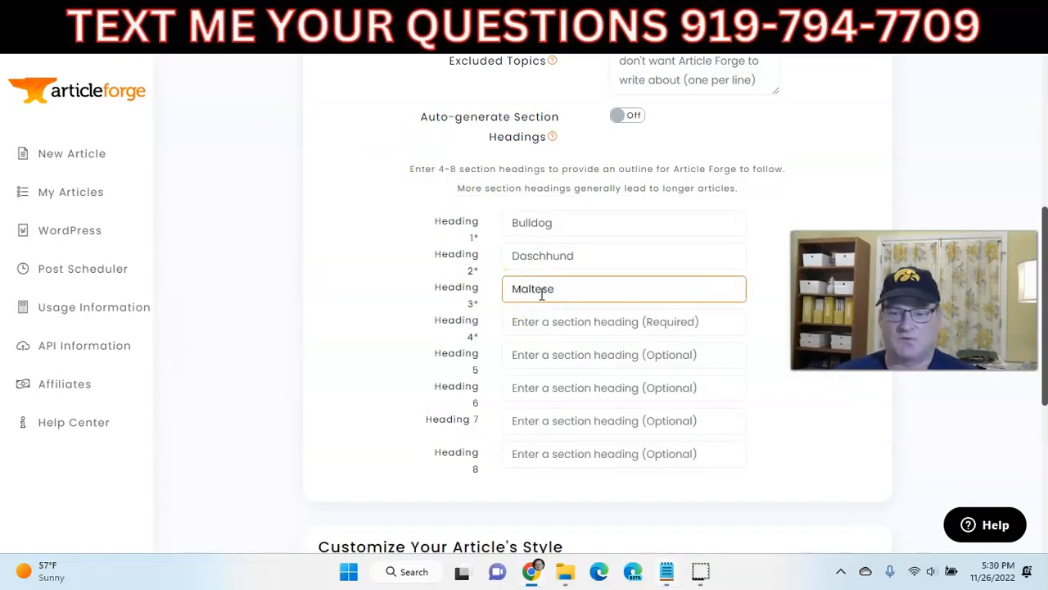
- Copy "Bichon Frise" from the Notepad list into Heading 4 of the Article Forge form
left_click(666, 571)
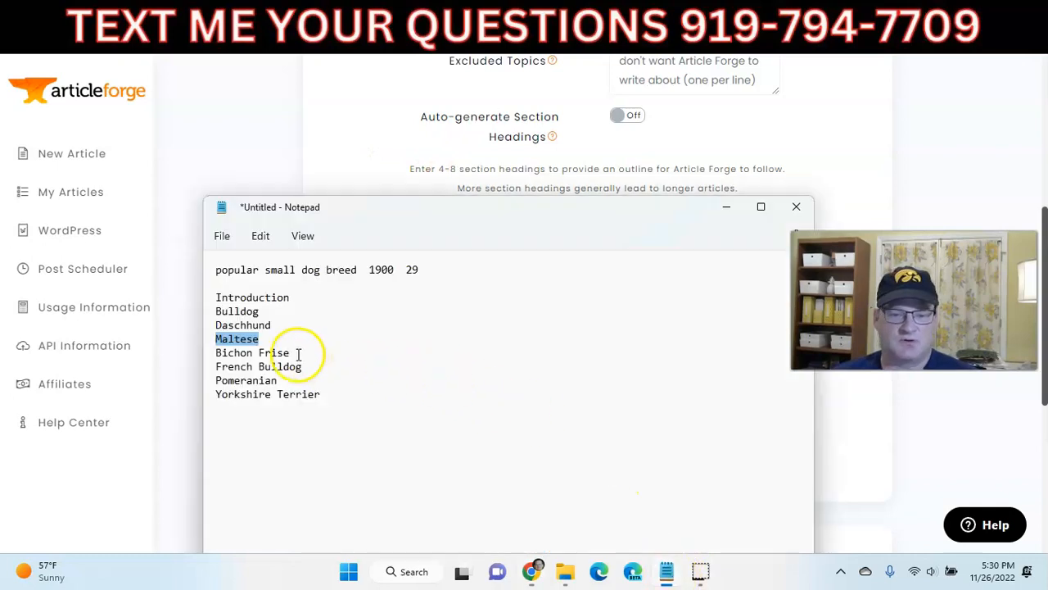
left_click_drag(299, 353, 216, 353)
key("ctrl+c")
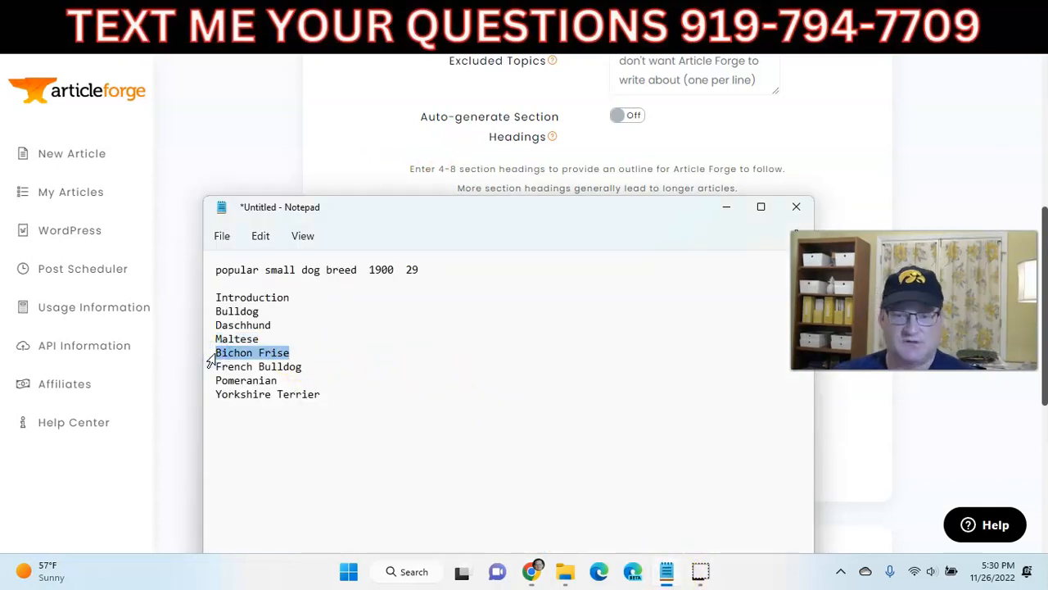
left_click(726, 207)
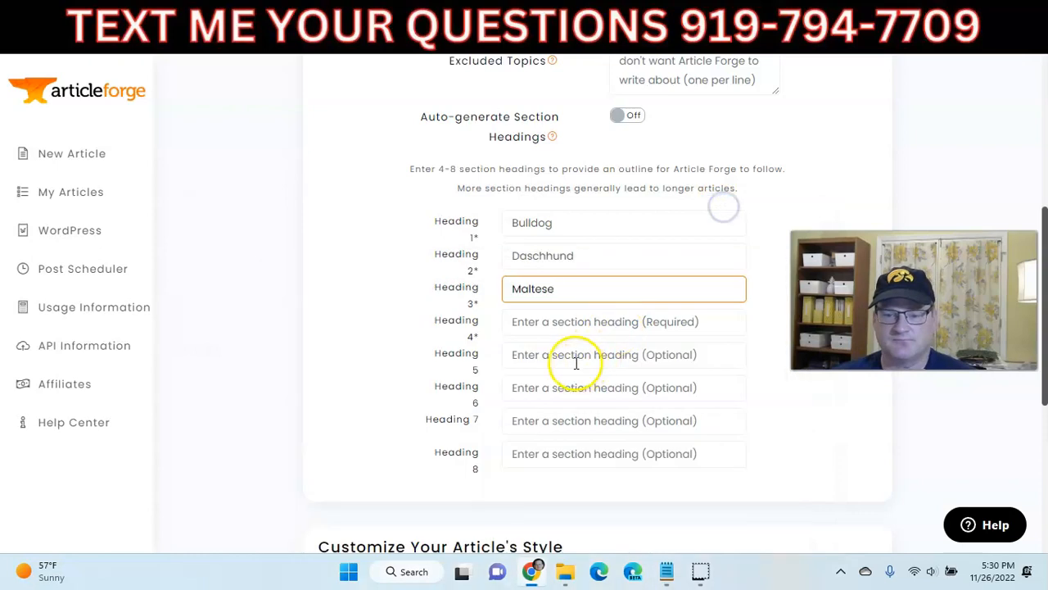
left_click(560, 322)
key("ctrl+v")
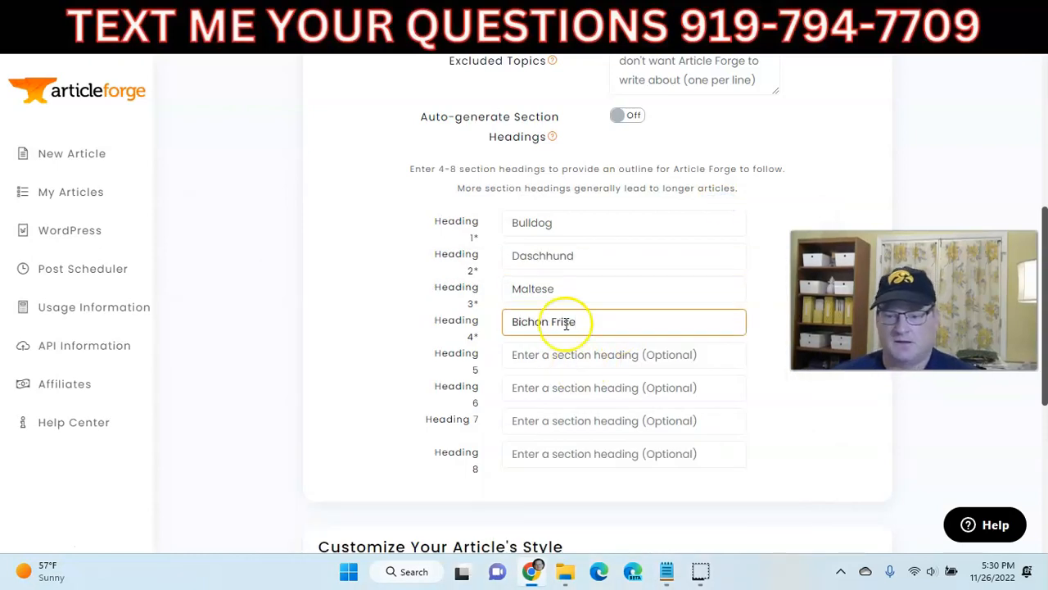
- Copy "French Bulldog" from the Notepad list into Heading 5 of the Article Forge form
left_click(666, 571)
left_click_drag(317, 369, 212, 370)
key("ctrl+c")
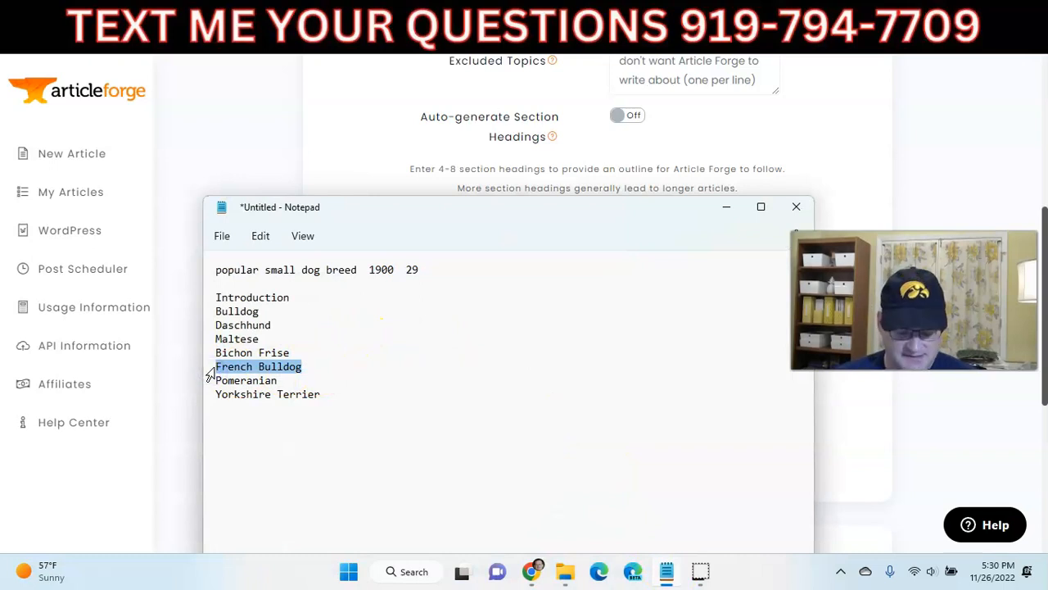
left_click(726, 206)
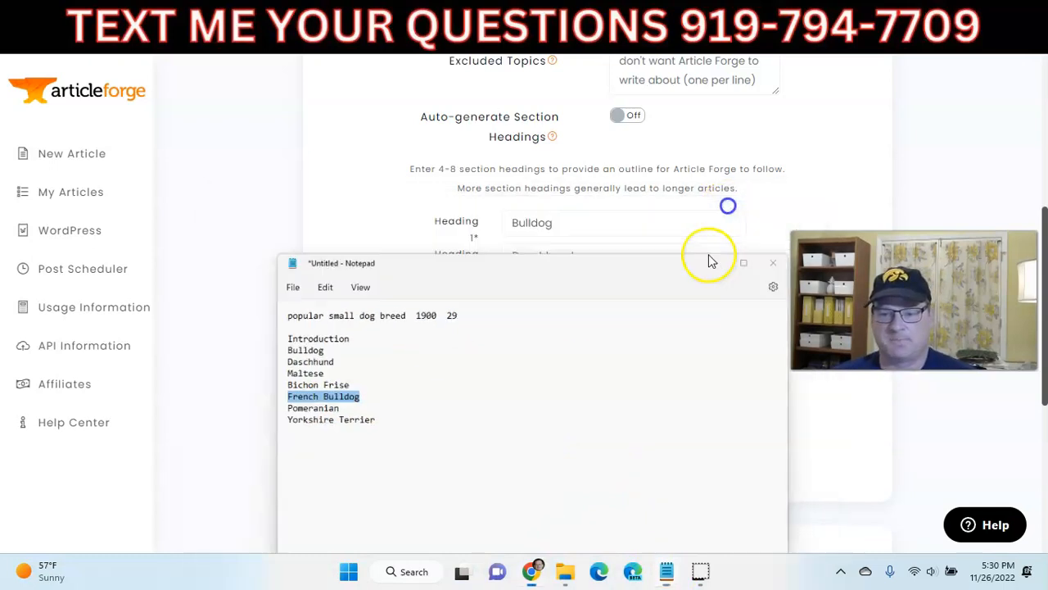
left_click(575, 357)
key("ctrl+v")
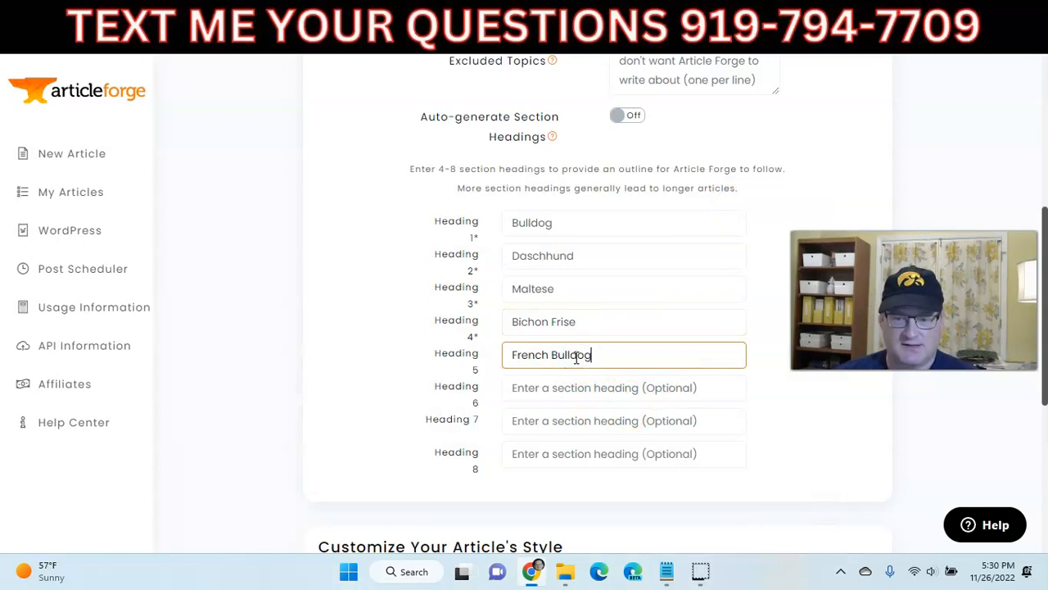
- Copy "Pomeranian" from the Notepad list into Heading 6 of the Article Forge form
left_click(557, 391)
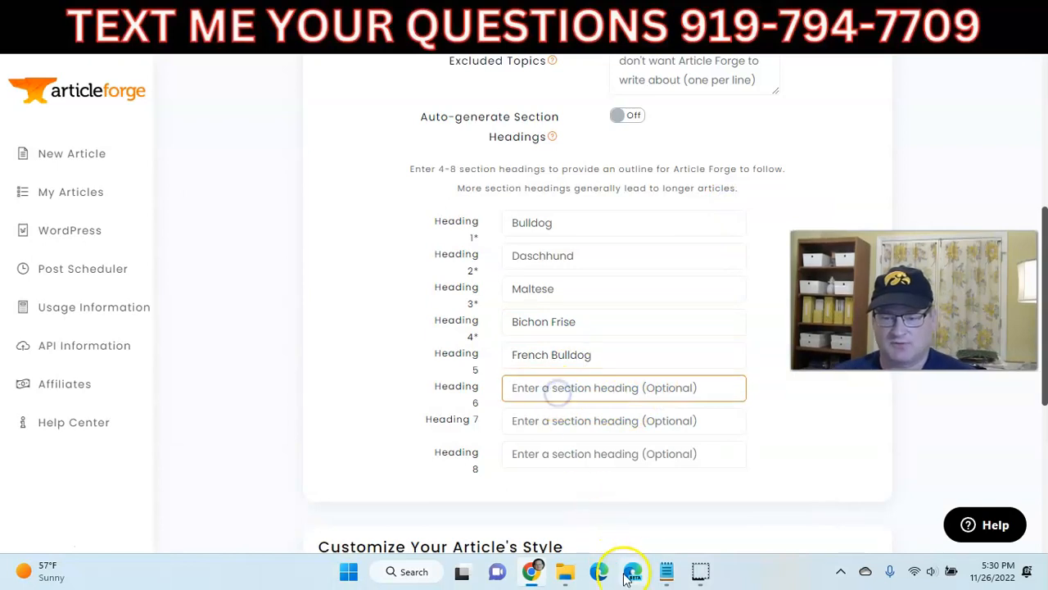
left_click(666, 571)
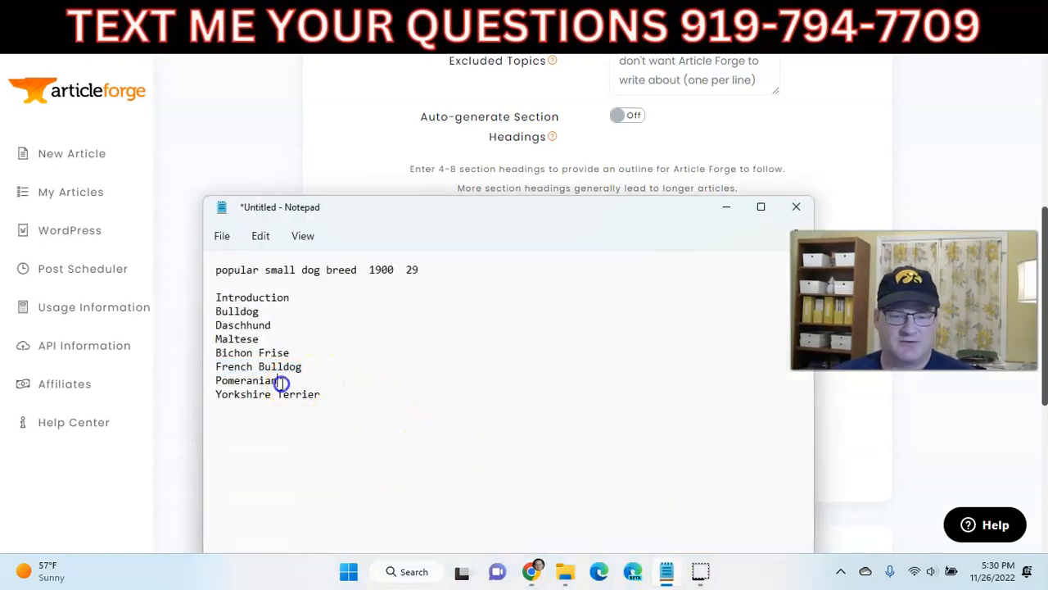
left_click_drag(278, 380, 212, 382)
key("ctrl+c")
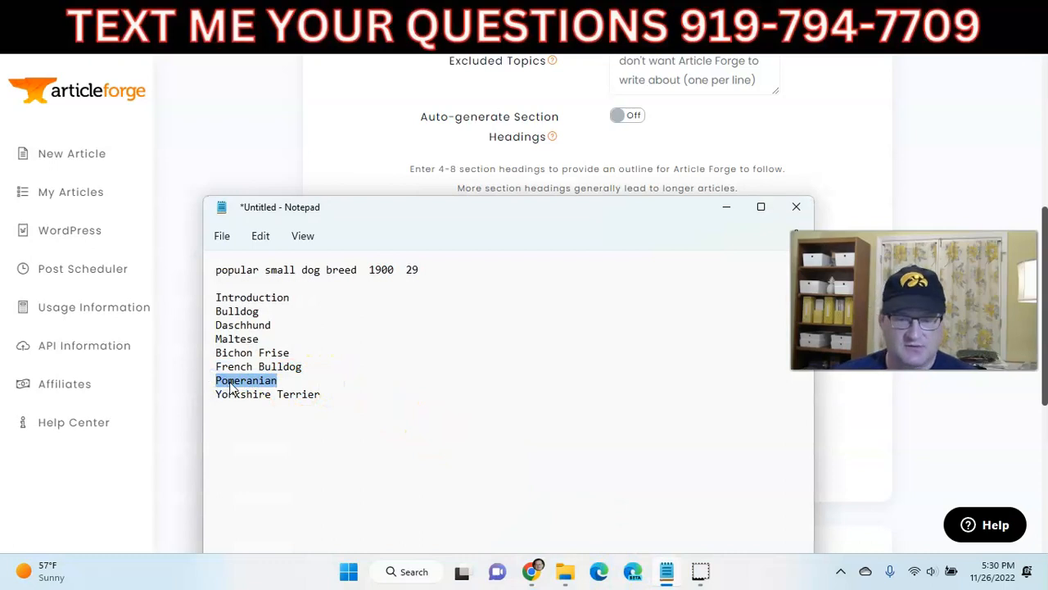
left_click(727, 207)
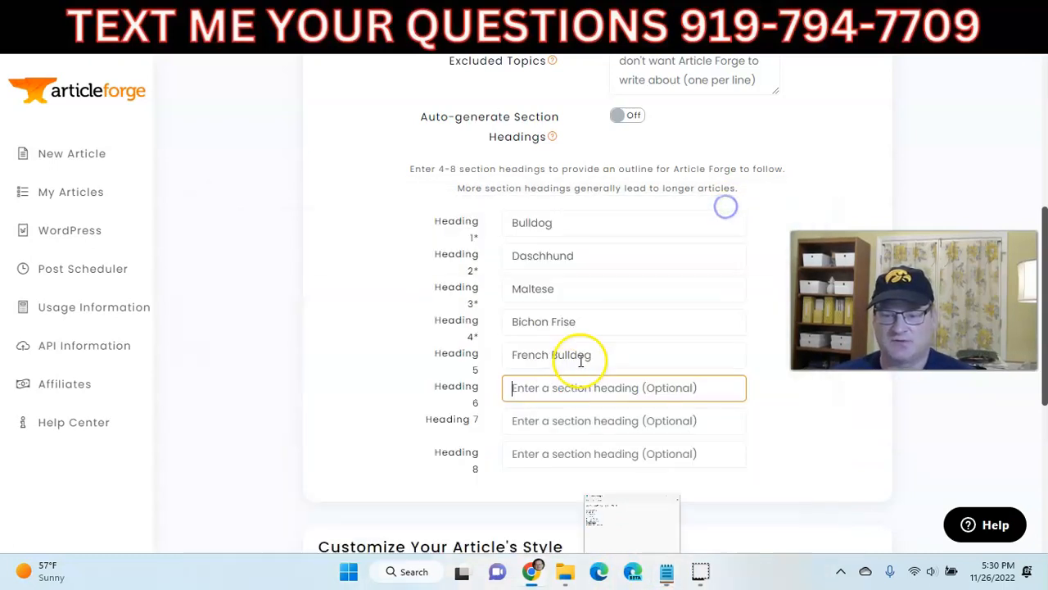
key("ctrl+v")
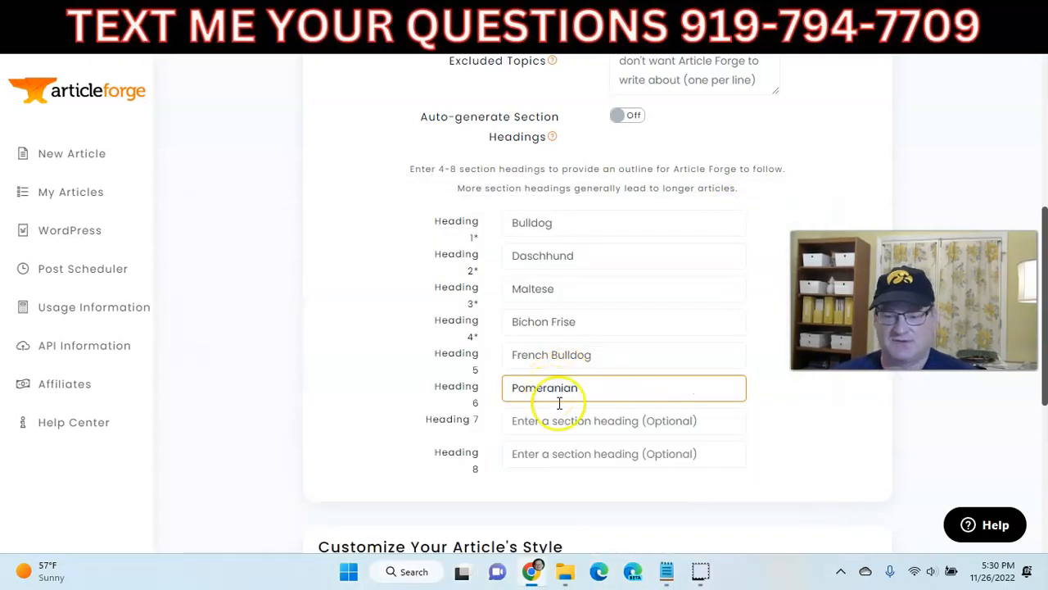
- Copy "Yorkshire Terrier" from the Notepad list into Heading 7 of the Article Forge form
left_click(665, 571)
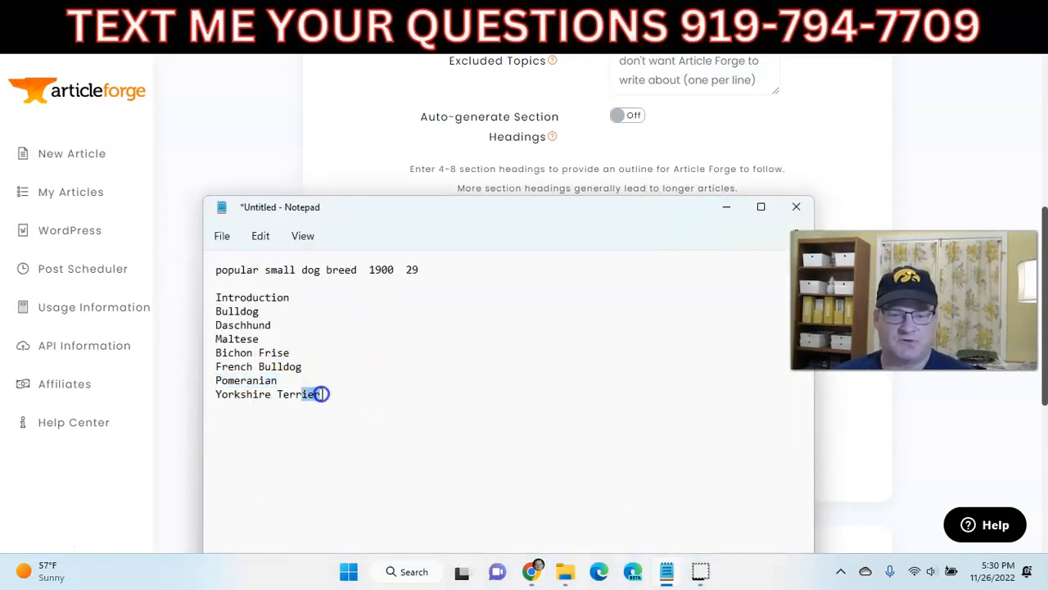
left_click_drag(318, 394, 213, 395)
key("ctrl+c")
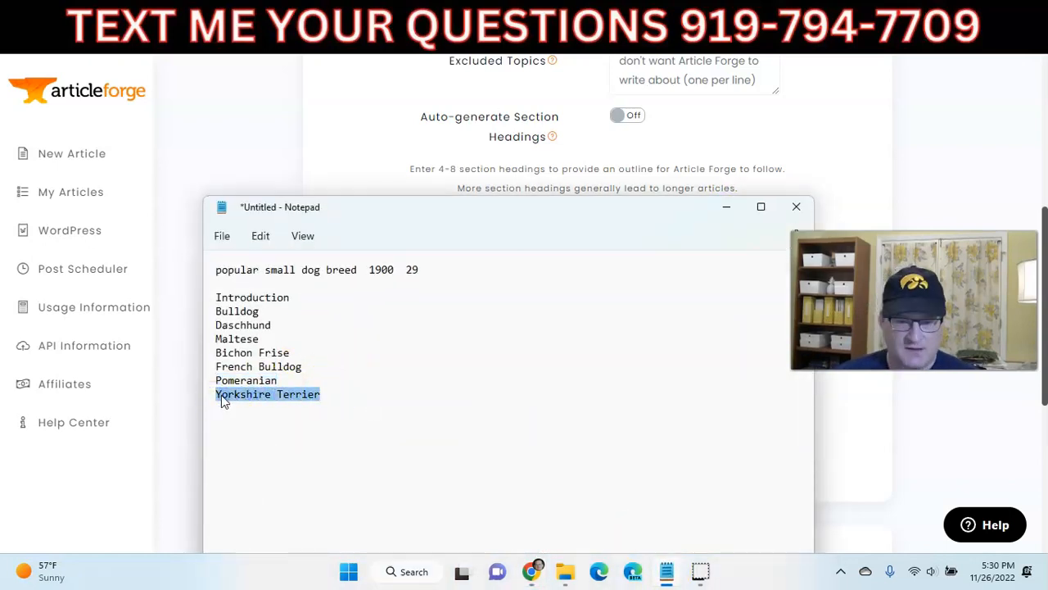
left_click(728, 211)
left_click(573, 421)
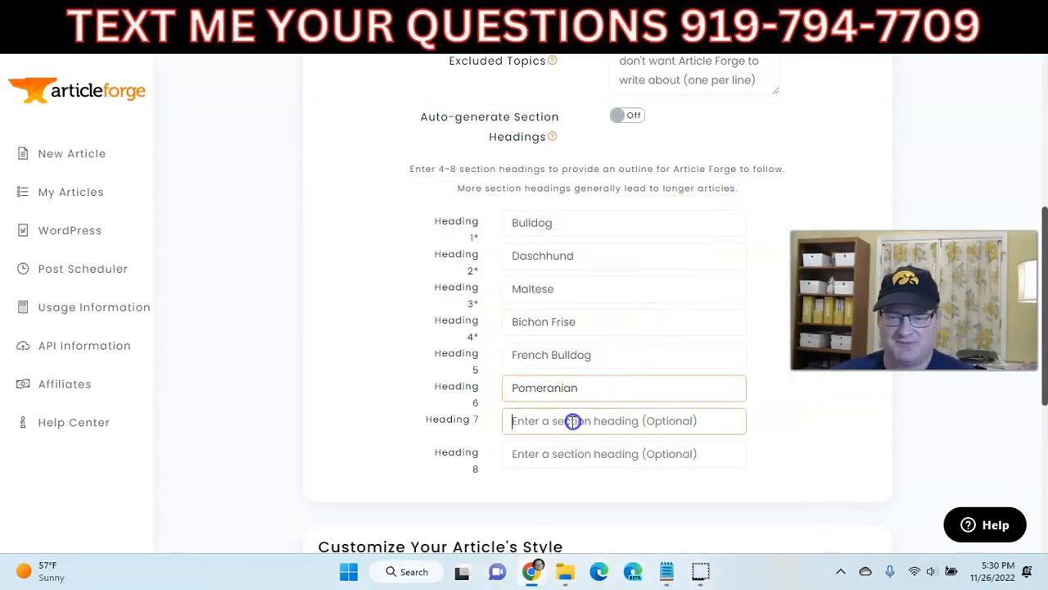
key("ctrl+v")
left_click(876, 142)
- Turn on adding an image and a video in the article's style settings and create the new article
scroll(577, 295, "down", 4)
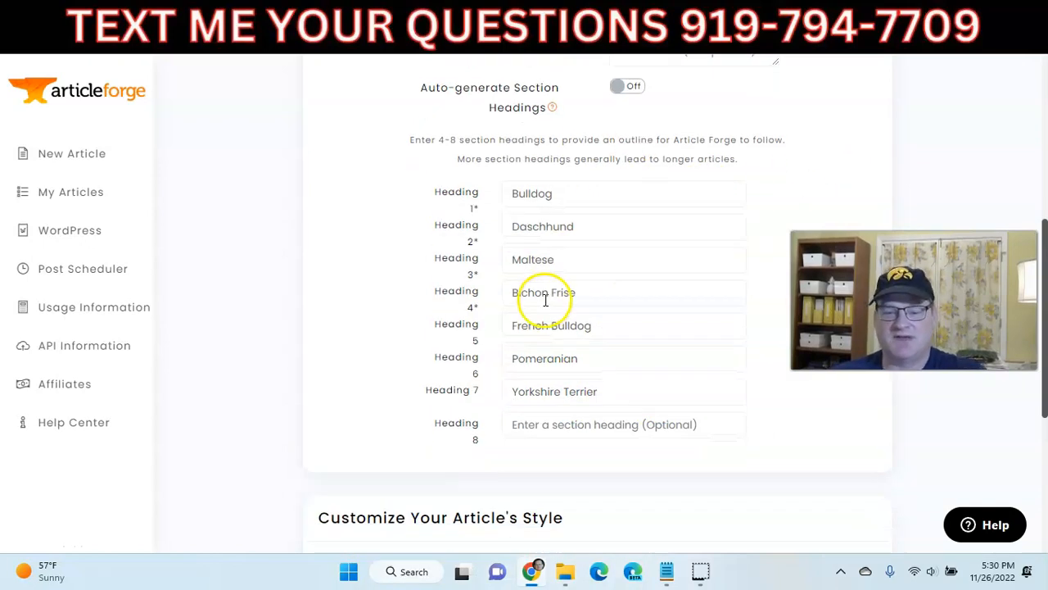
left_click(622, 291)
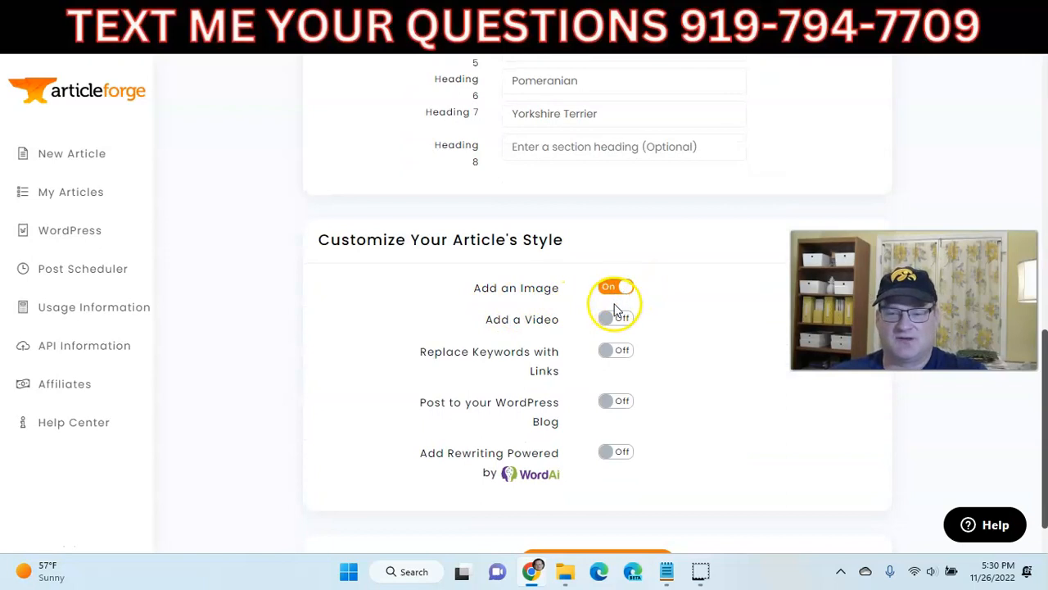
left_click(637, 325)
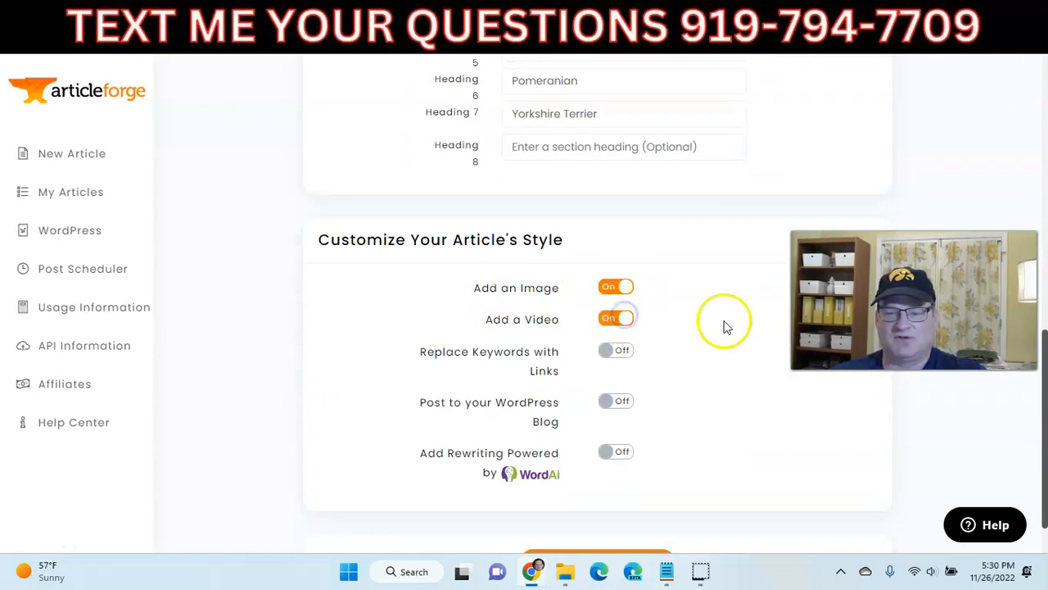
scroll(724, 326, "down", 1)
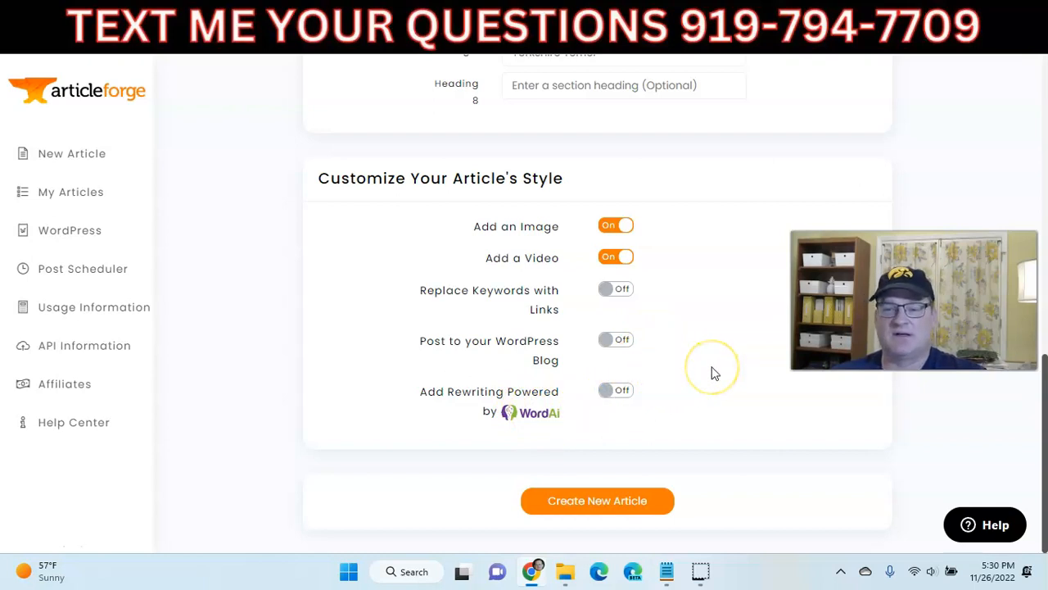
left_click(618, 502)
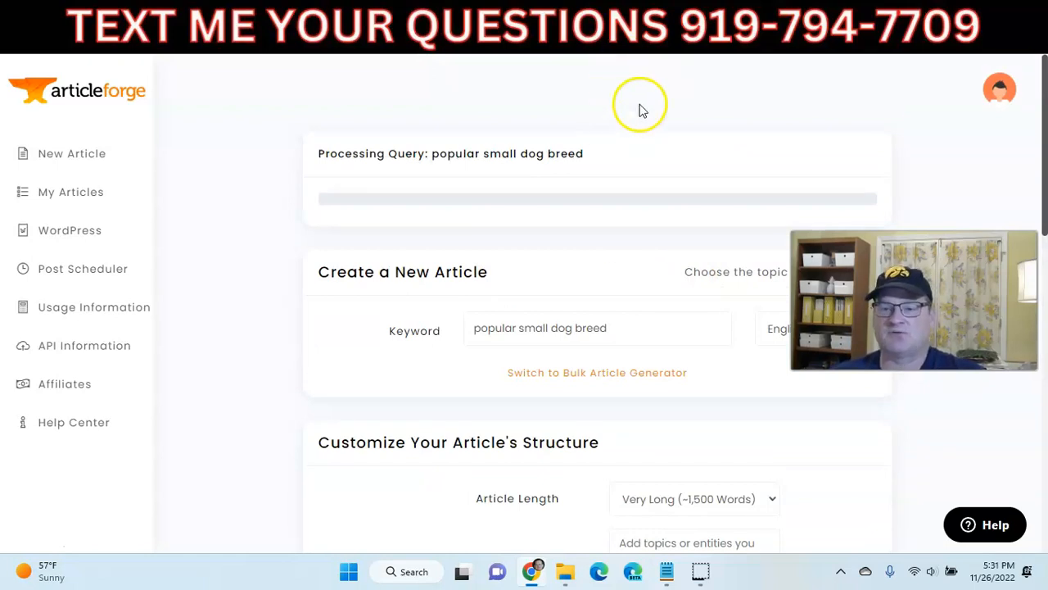
- View the WordHero tab and the Article Forge website's home page, and check the generation progress of the article
left_click(674, 16)
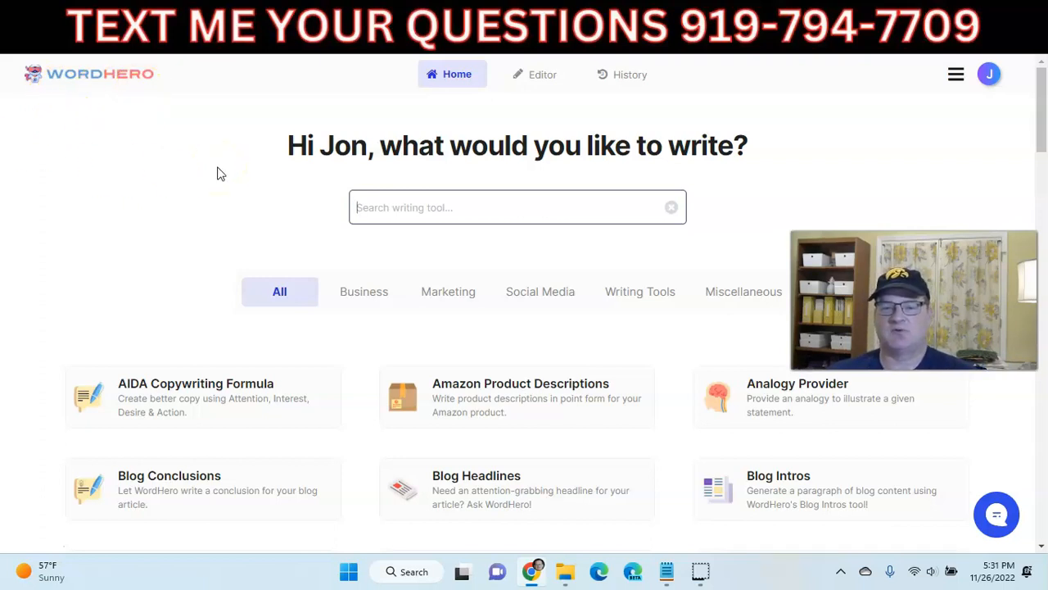
left_click(815, 18)
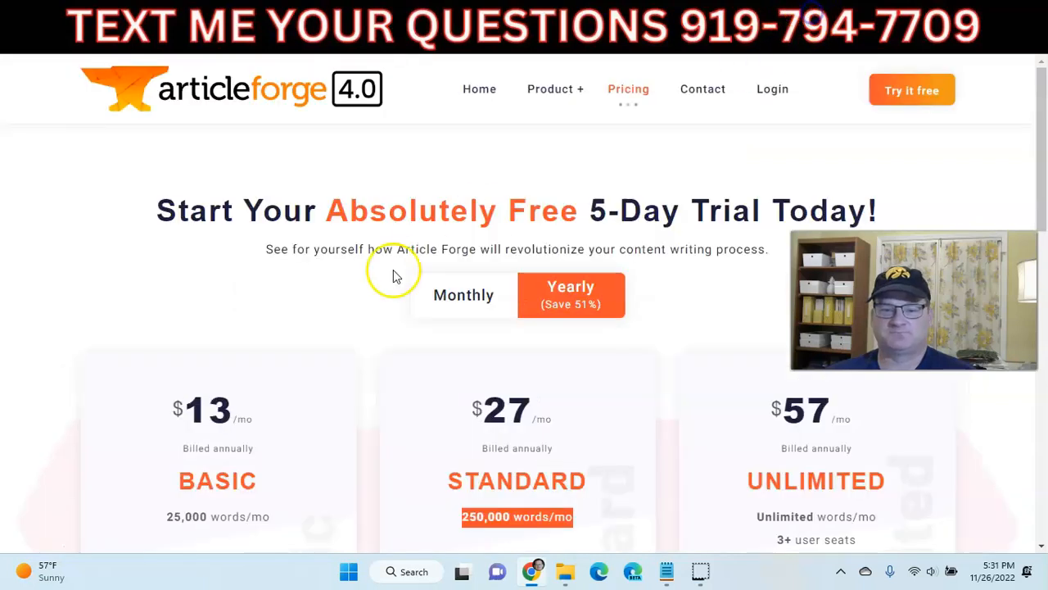
left_click(287, 81)
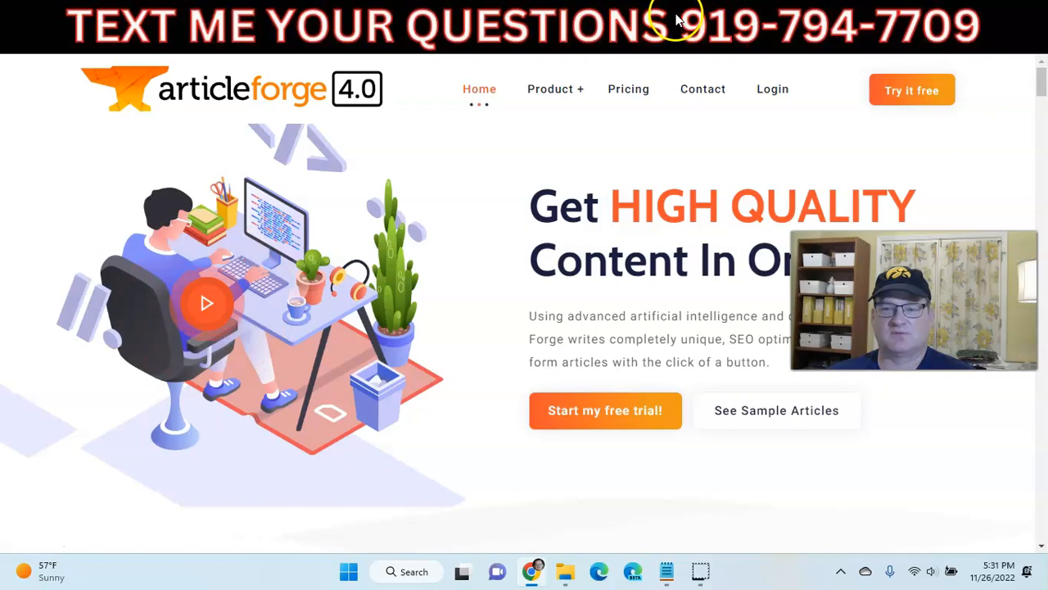
left_click(676, 16)
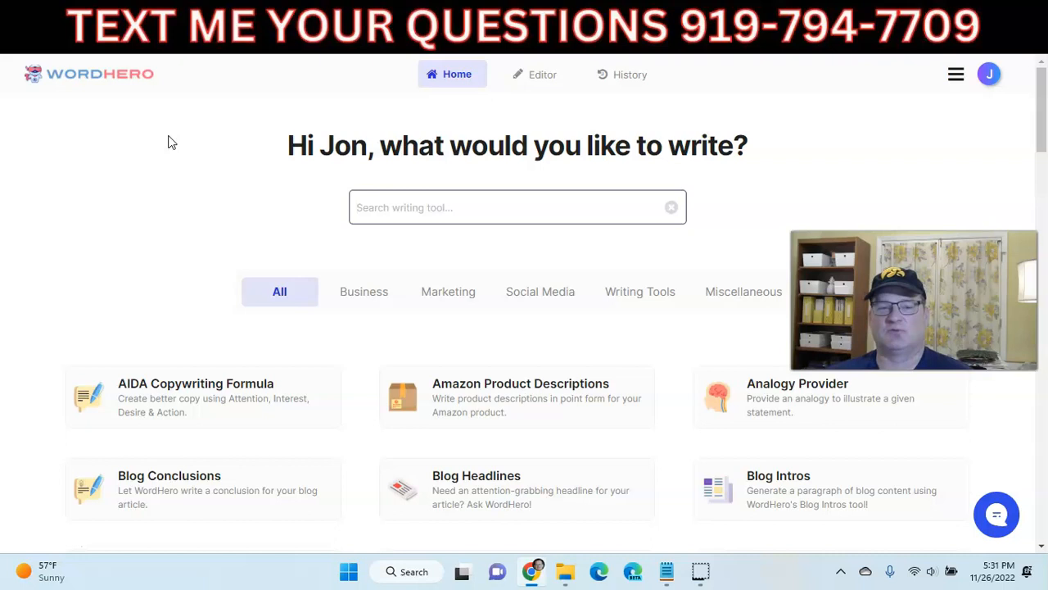
left_click(597, 22)
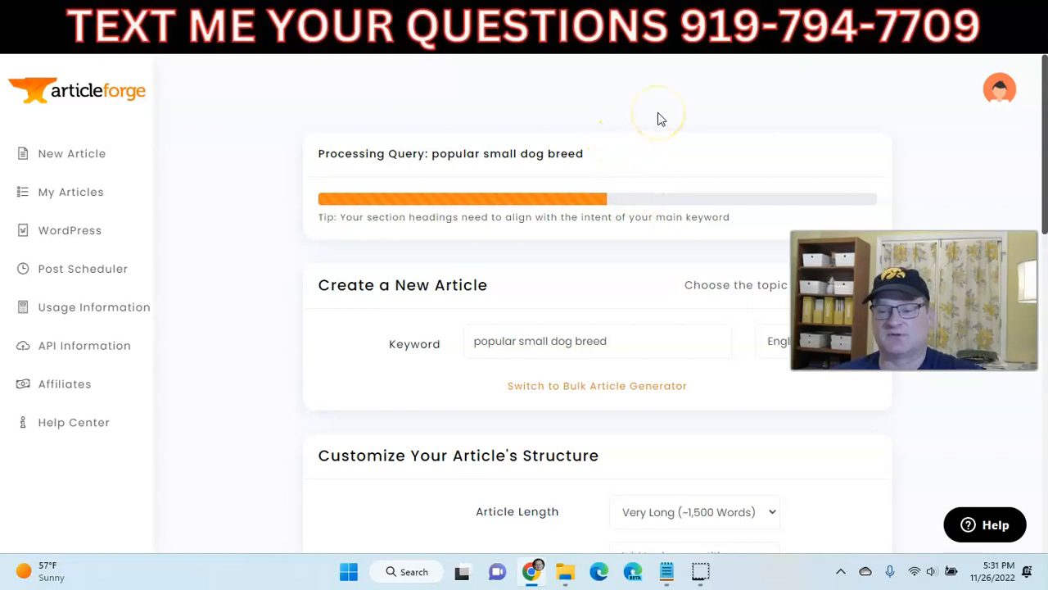
- Switch to WordHero and look through its full list of writing tools
left_click(686, 23)
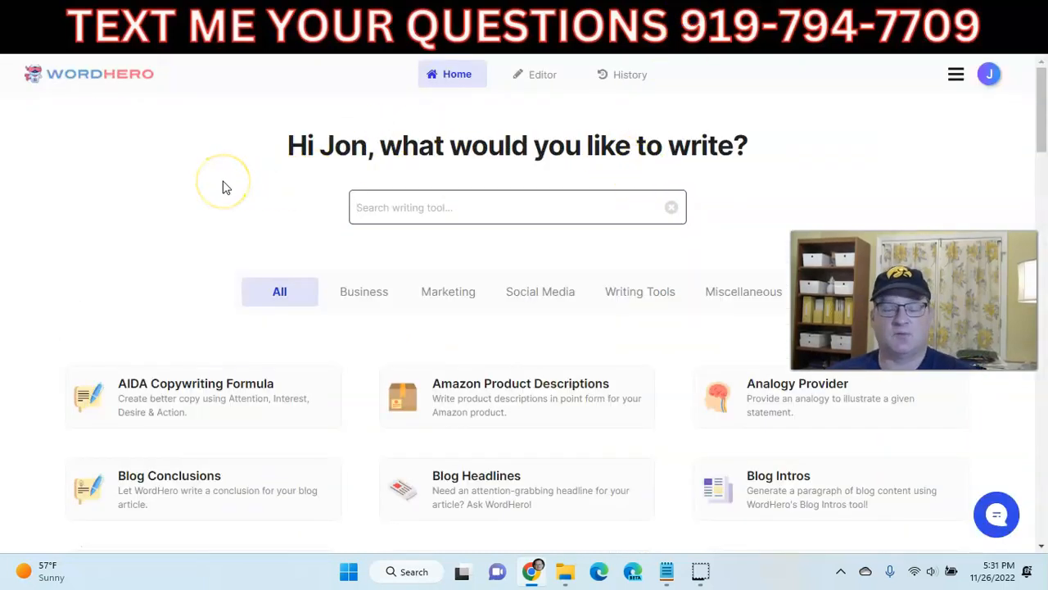
scroll(211, 185, "down", 3)
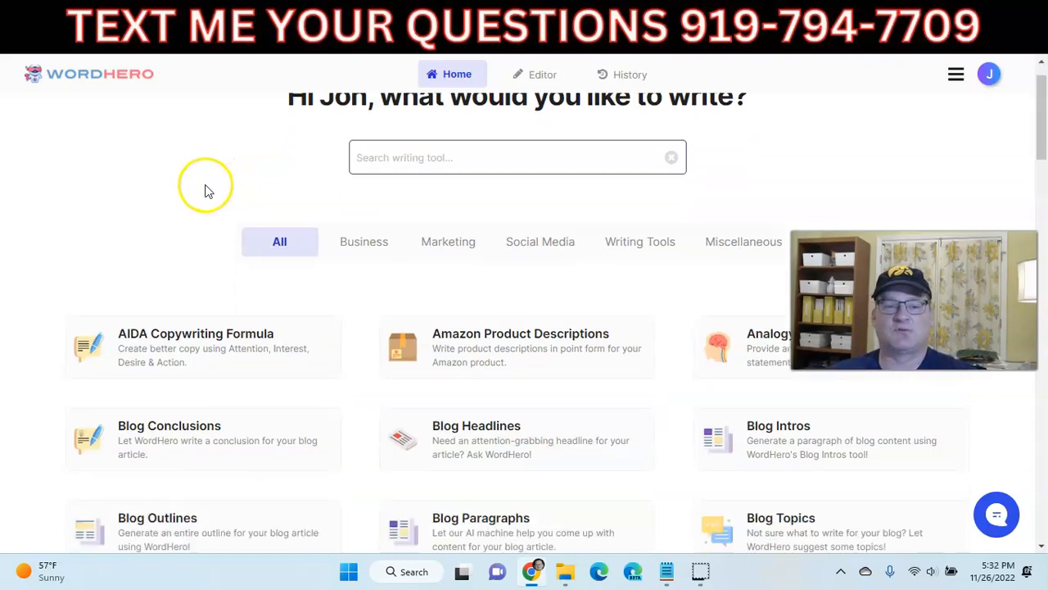
scroll(304, 194, "down", 2)
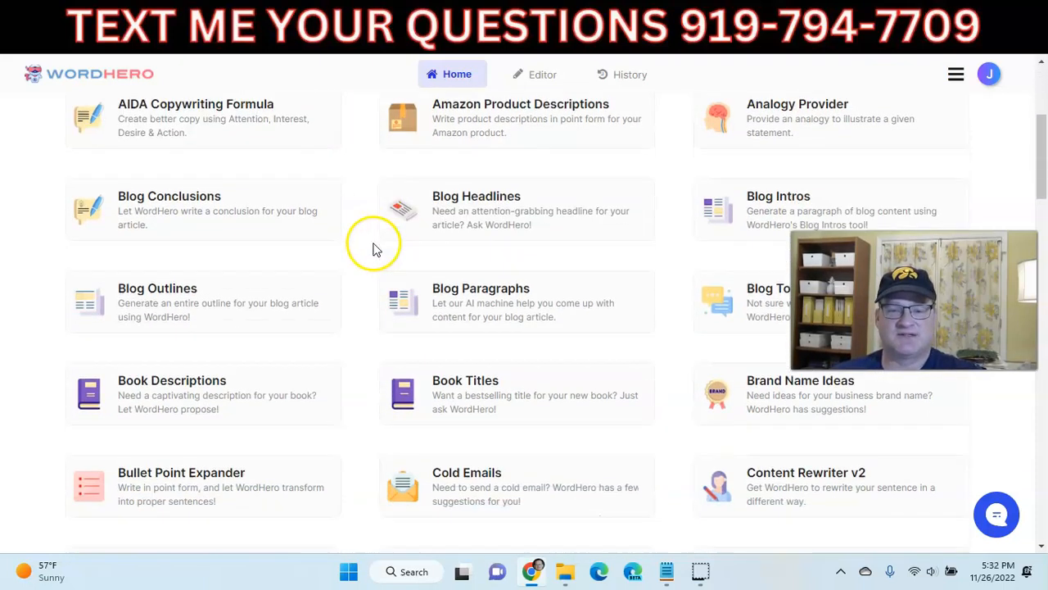
scroll(475, 229, "down", 1)
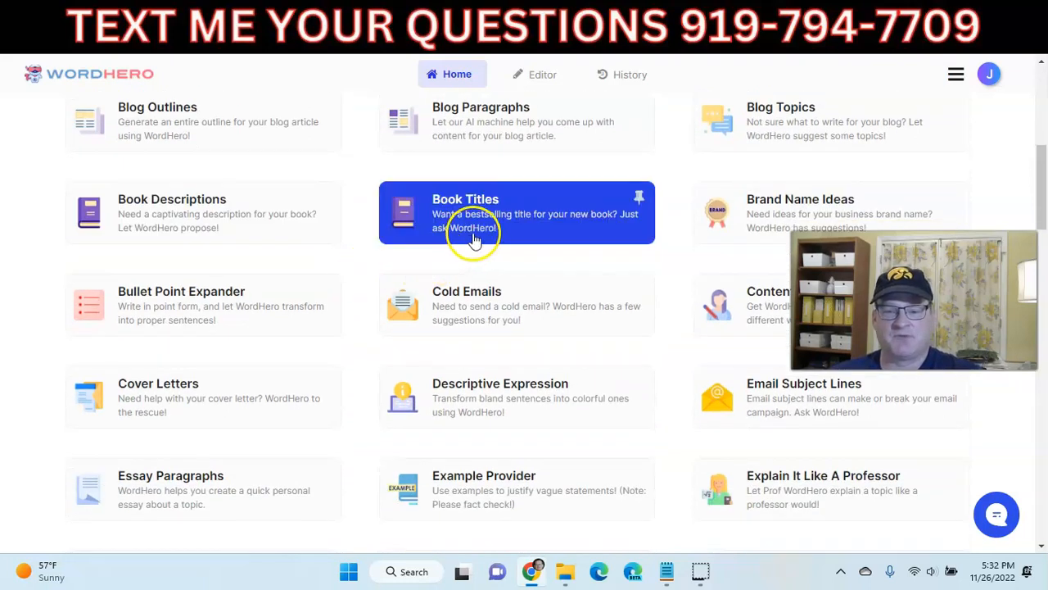
scroll(410, 316, "down", 2)
scroll(409, 316, "down", 3)
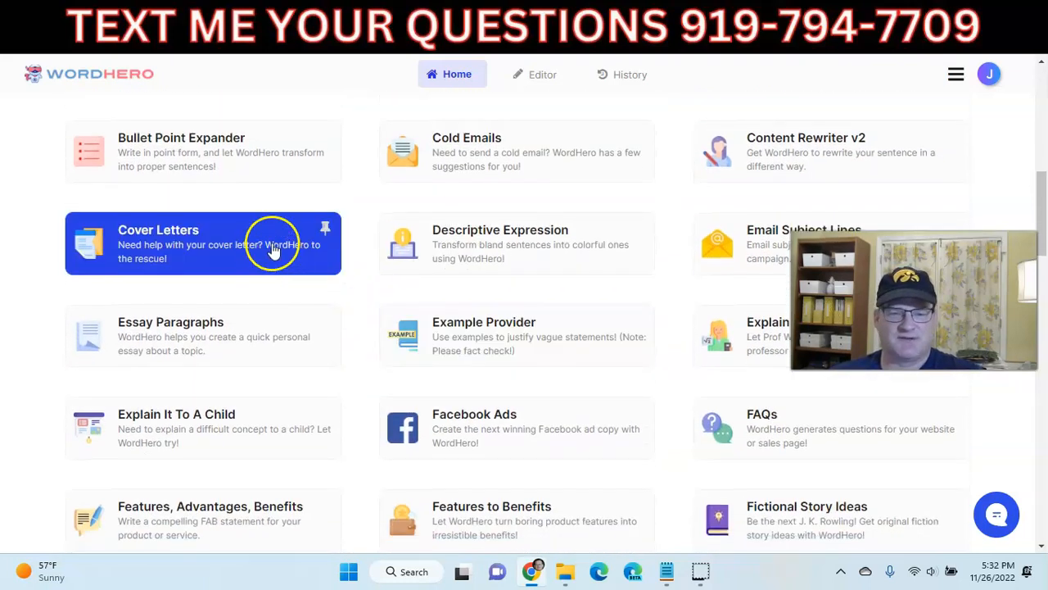
scroll(479, 296, "down", 2)
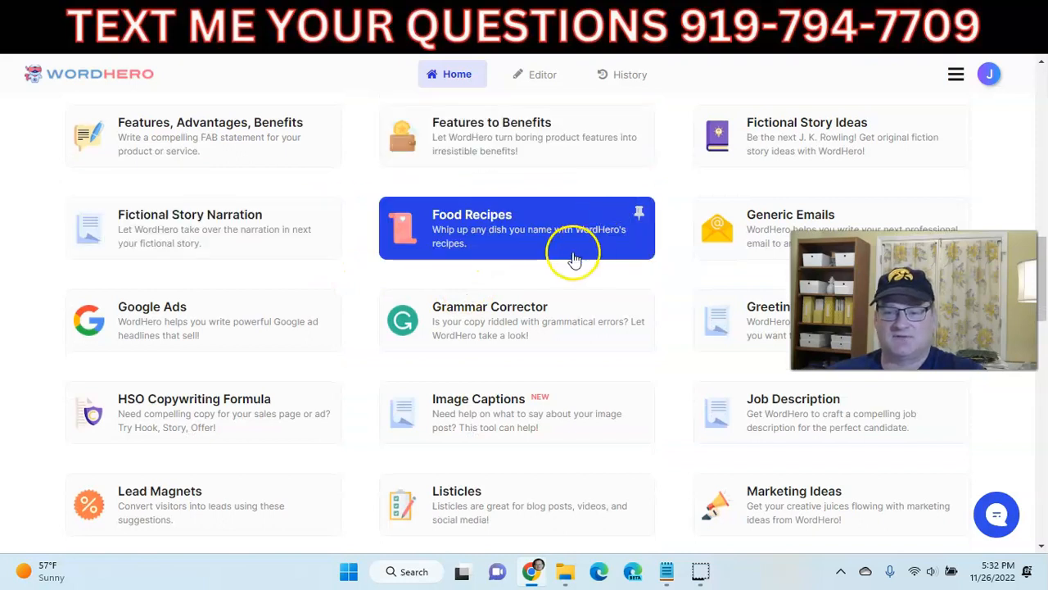
scroll(533, 262, "down", 3)
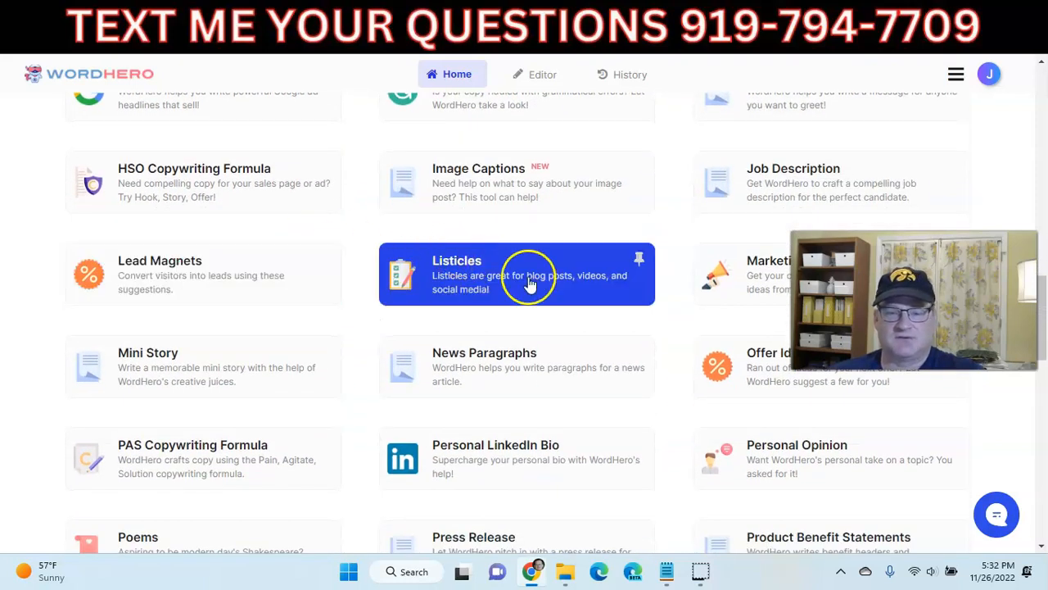
scroll(526, 274, "down", 3)
scroll(367, 256, "down", 5)
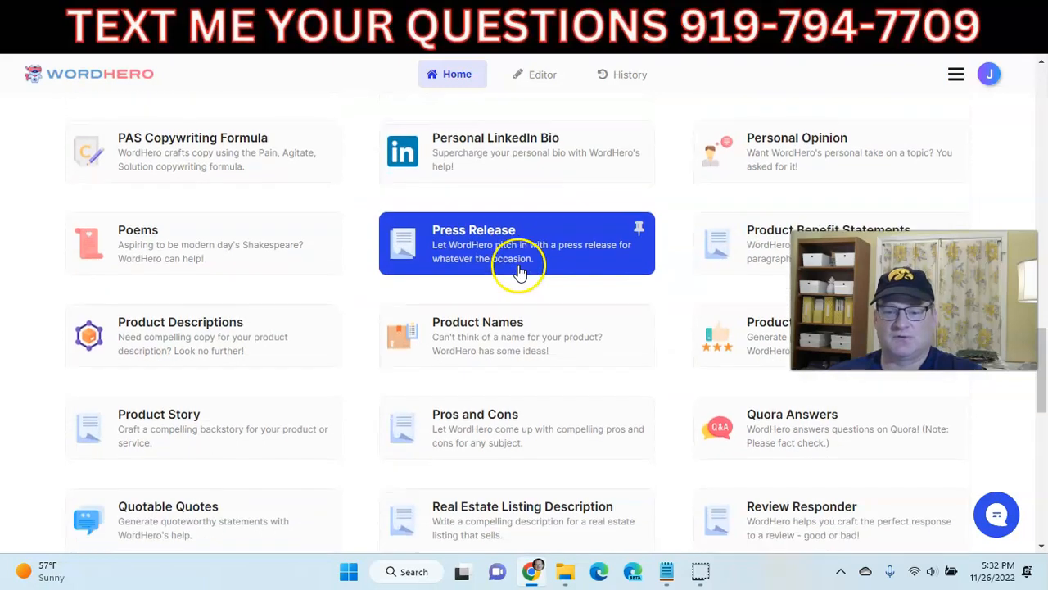
scroll(504, 275, "down", 5)
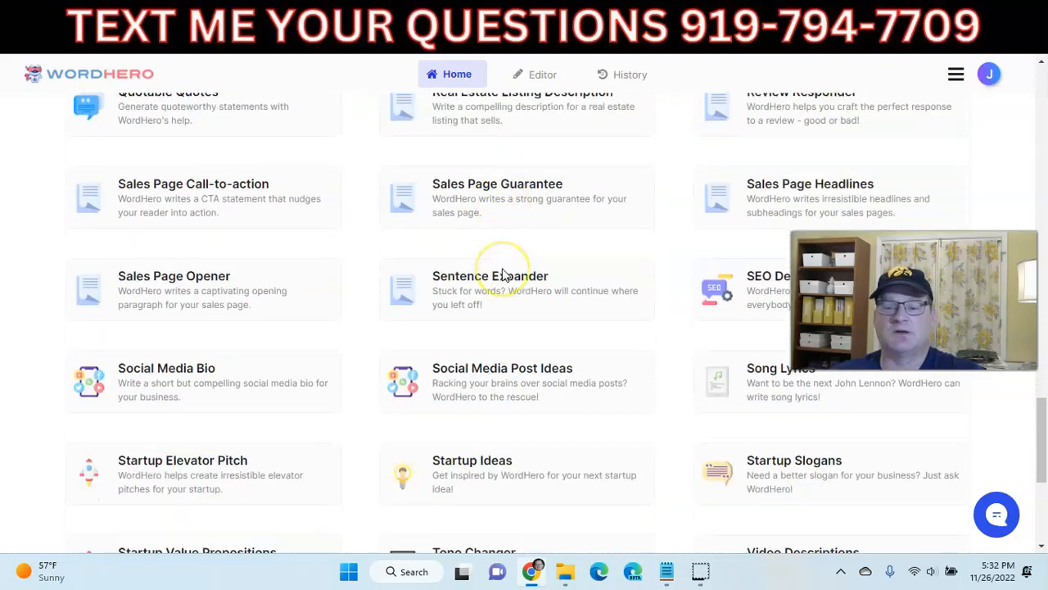
scroll(503, 274, "down", 1)
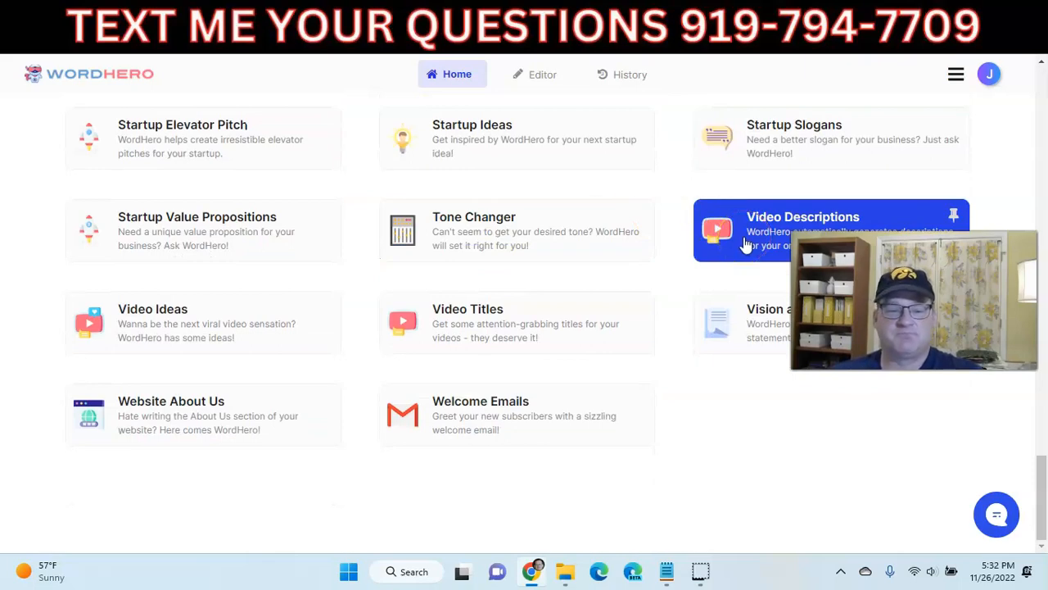
scroll(746, 246, "up", 20)
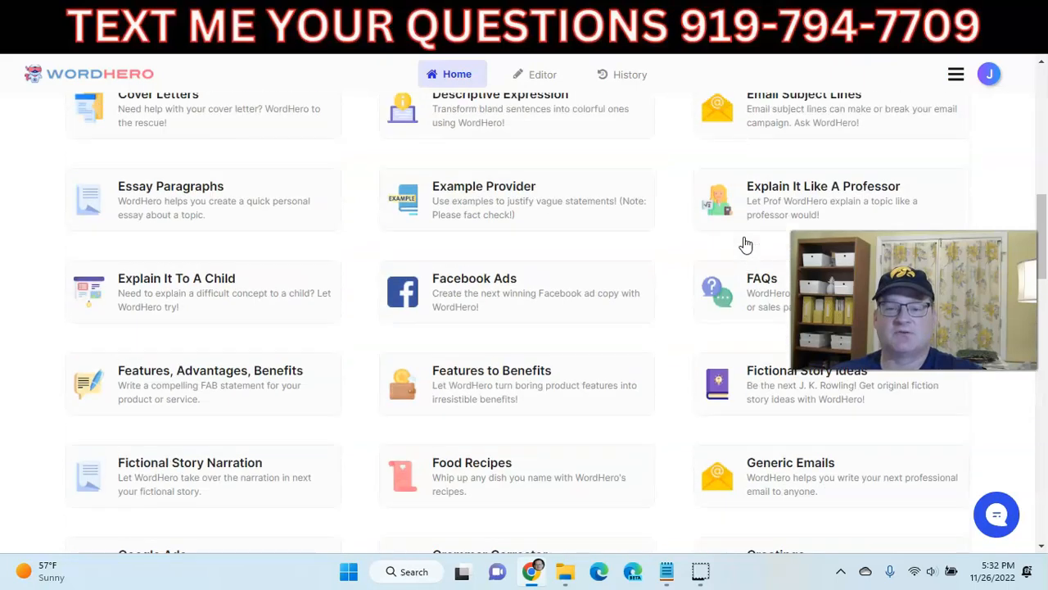
scroll(745, 244, "up", 3)
scroll(638, 222, "down", 3)
scroll(607, 234, "up", 3)
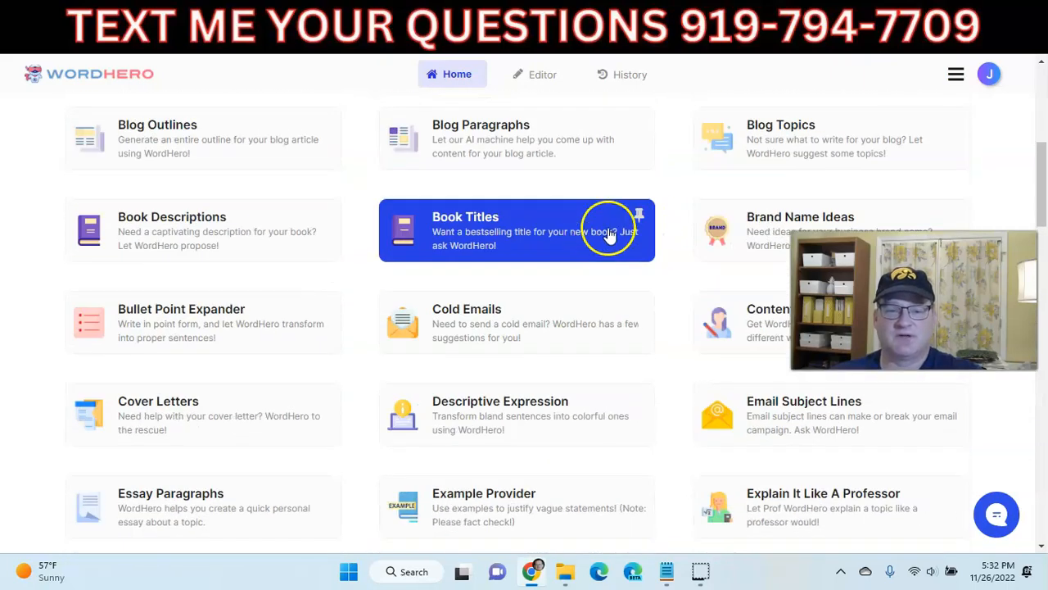
scroll(610, 236, "up", 3)
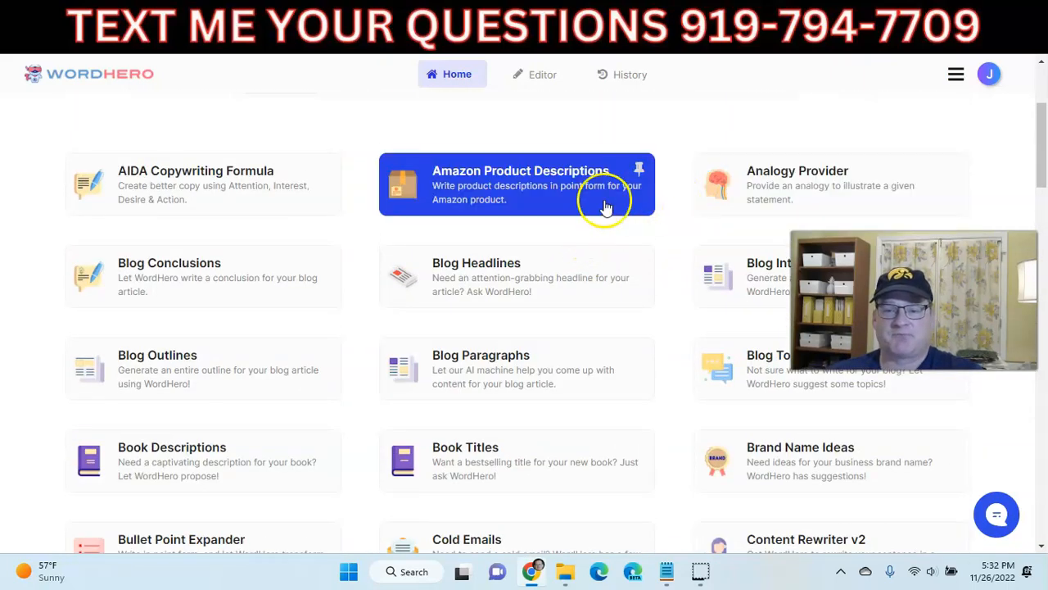
scroll(288, 243, "down", 1)
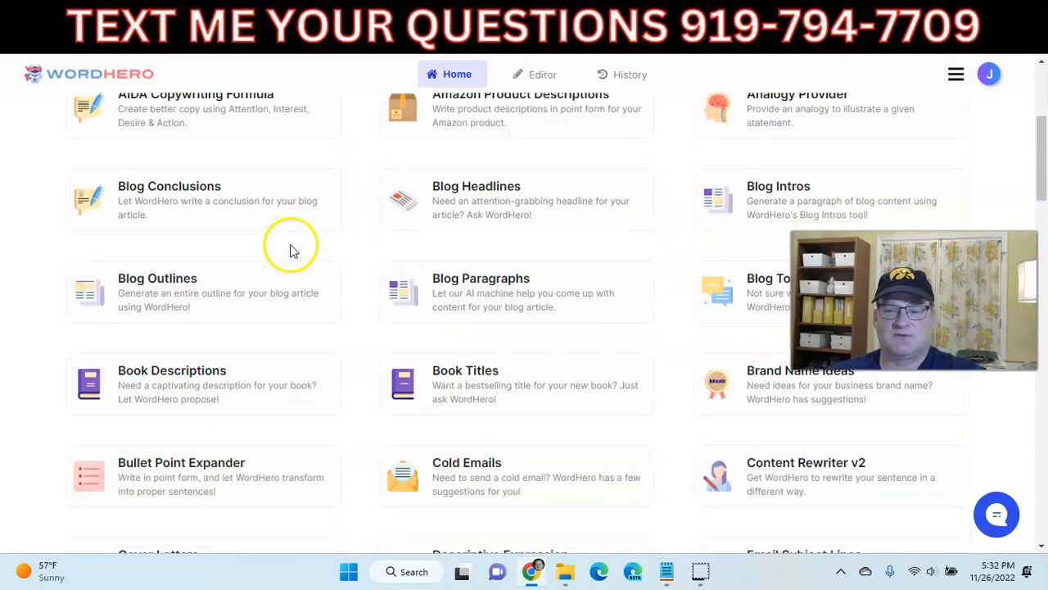
- Open WordHero's Blog Intros tool and copy "popular small dog breed" from the Notepad list in as the topic
left_click(793, 203)
left_click(289, 295)
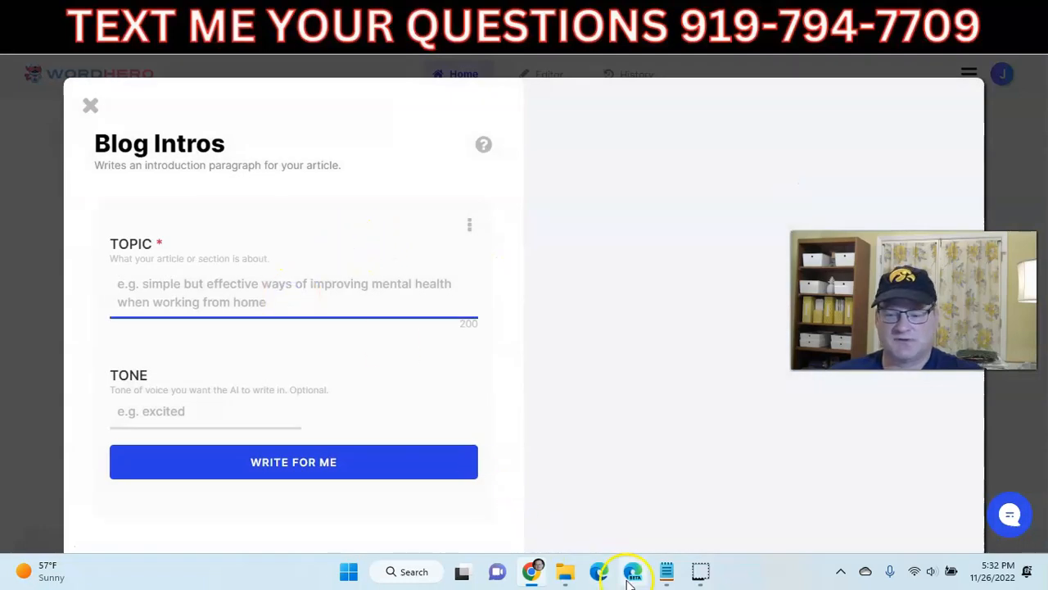
left_click(666, 573)
left_click_drag(365, 270, 211, 269)
key("ctrl+c")
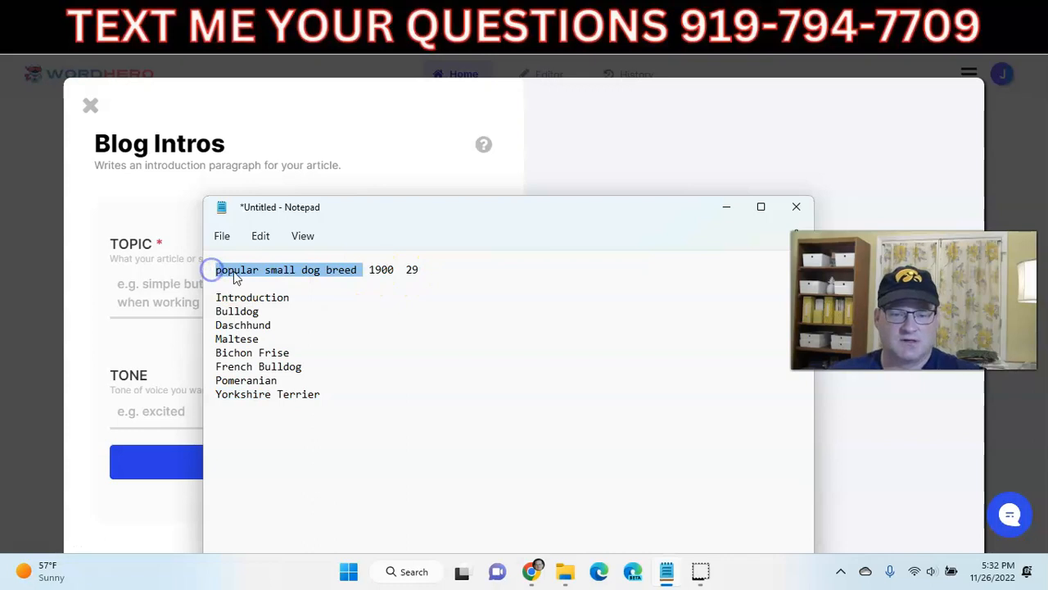
left_click(155, 301)
key("ctrl+v")
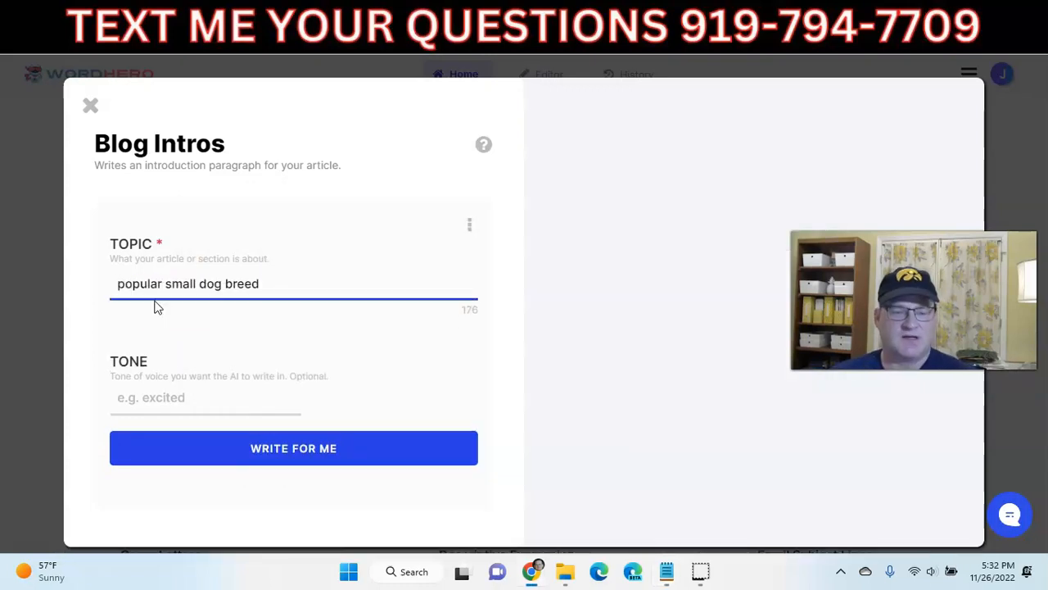
- Set the tone to "authoratative" and generate blog intros for the popular small dog breed topic
left_click(173, 398)
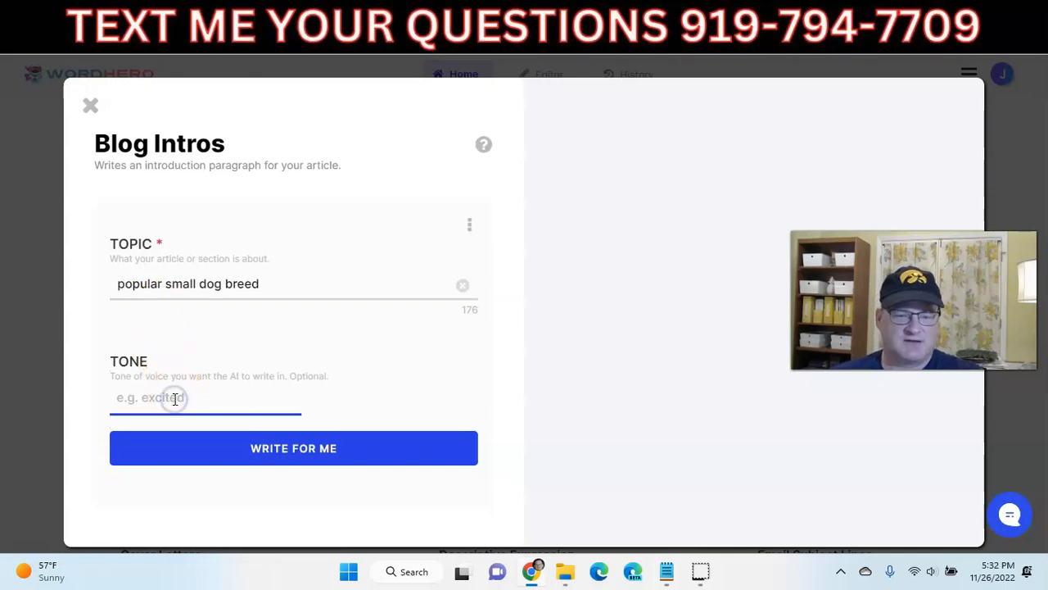
type("aut")
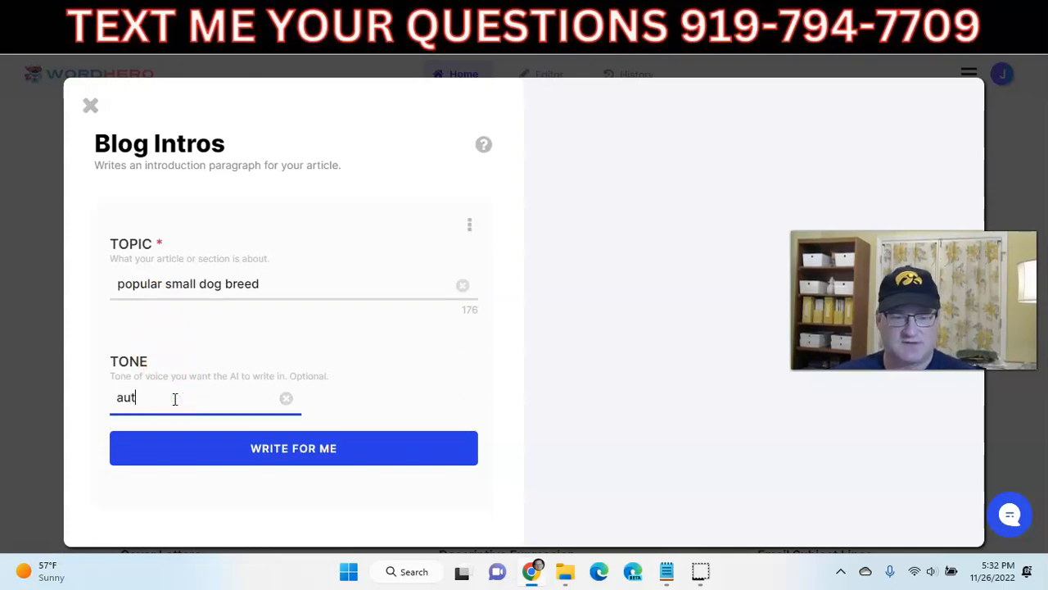
type("horatative")
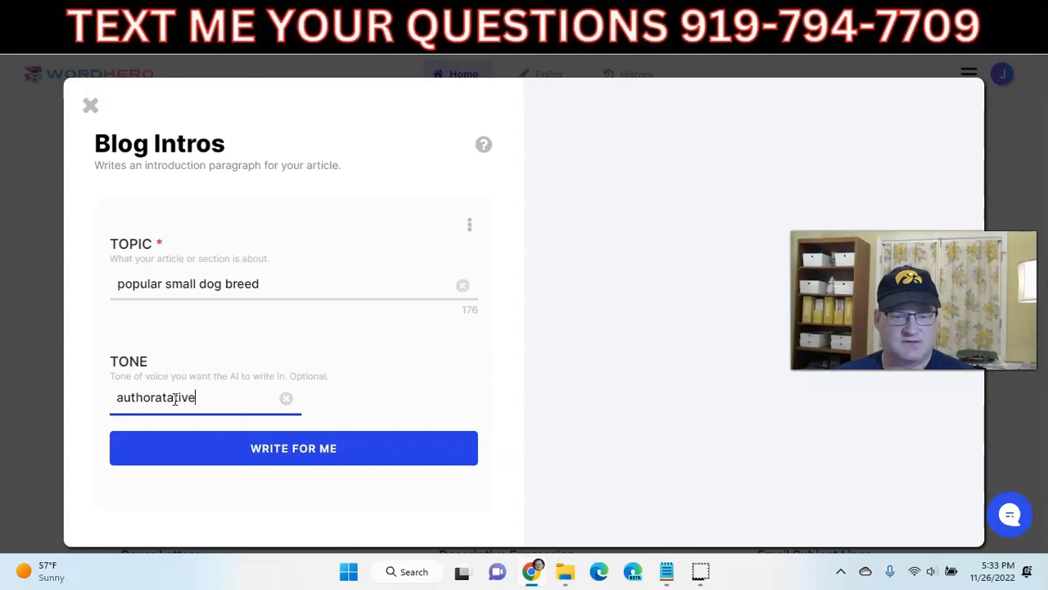
left_click(344, 453)
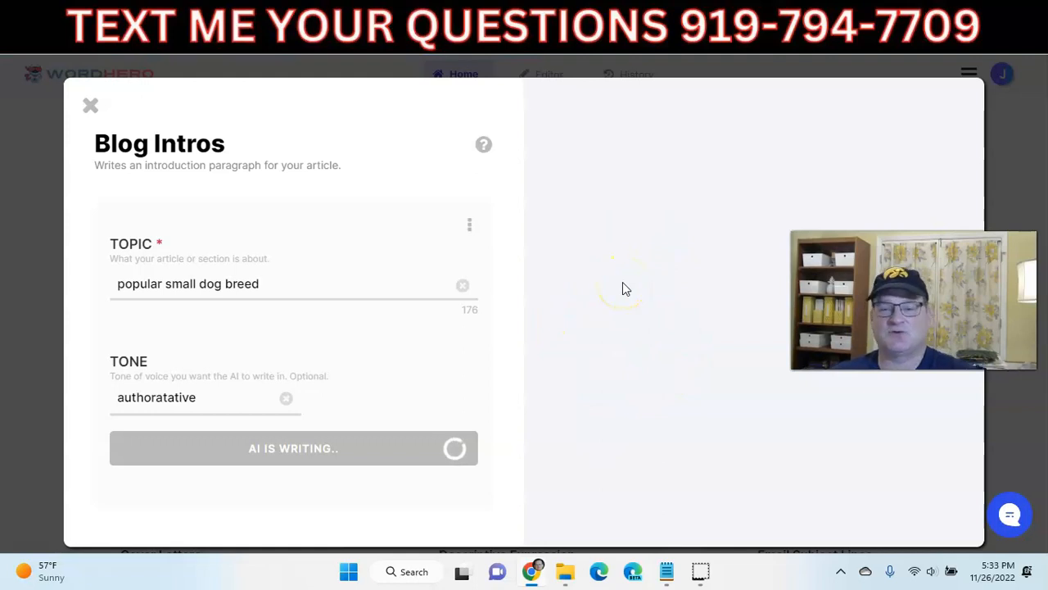
- Review the generated intros, copy the one beginning "If you're looking for a small dog", and close the Blog Intros tool
scroll(651, 322, "down", 1)
scroll(651, 321, "down", 5)
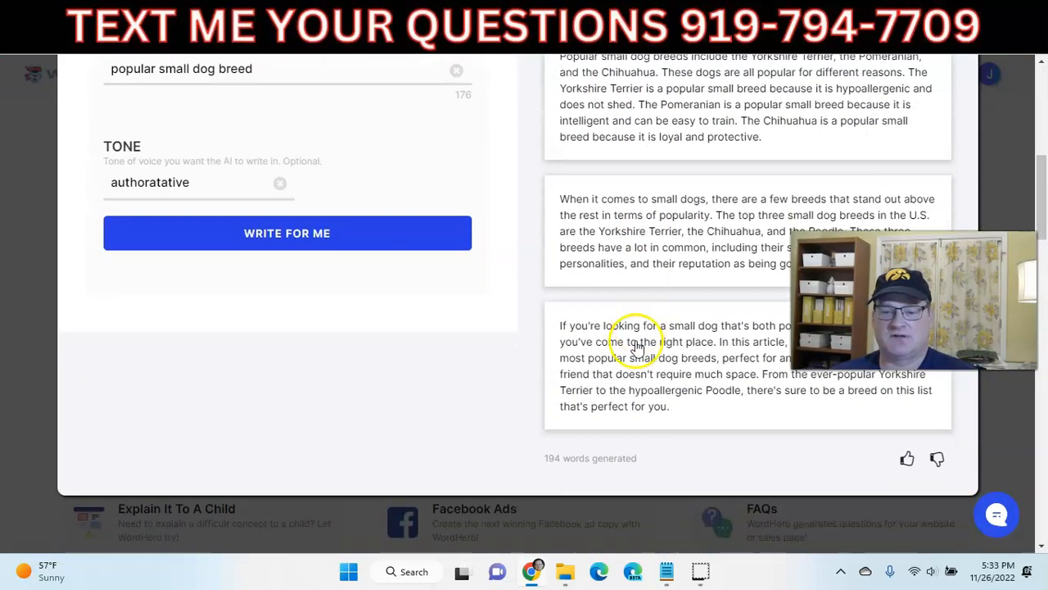
scroll(634, 303, "up", 4)
scroll(632, 306, "up", 2)
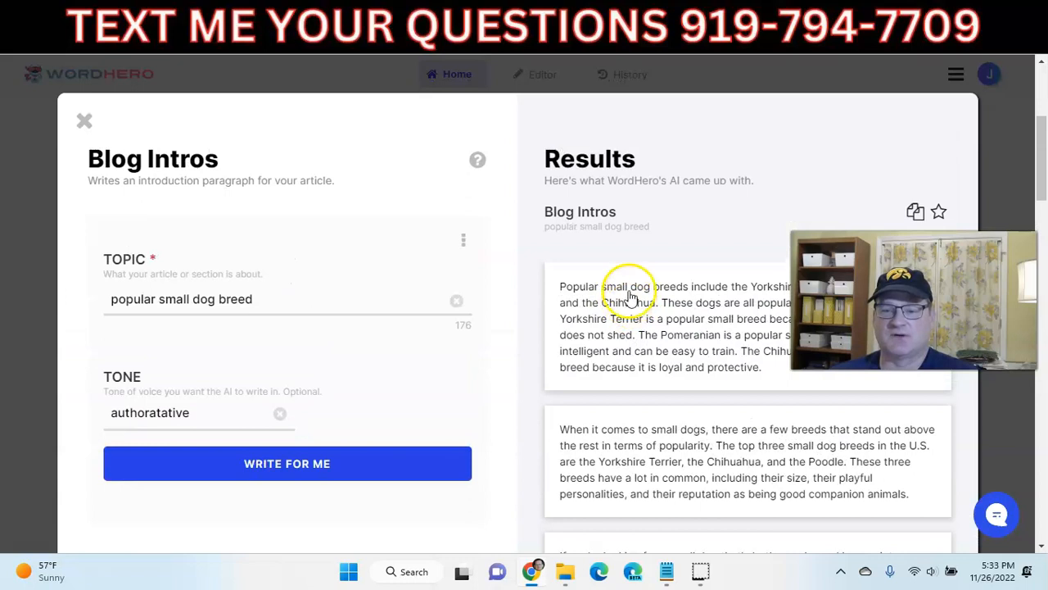
scroll(633, 308, "down", 4)
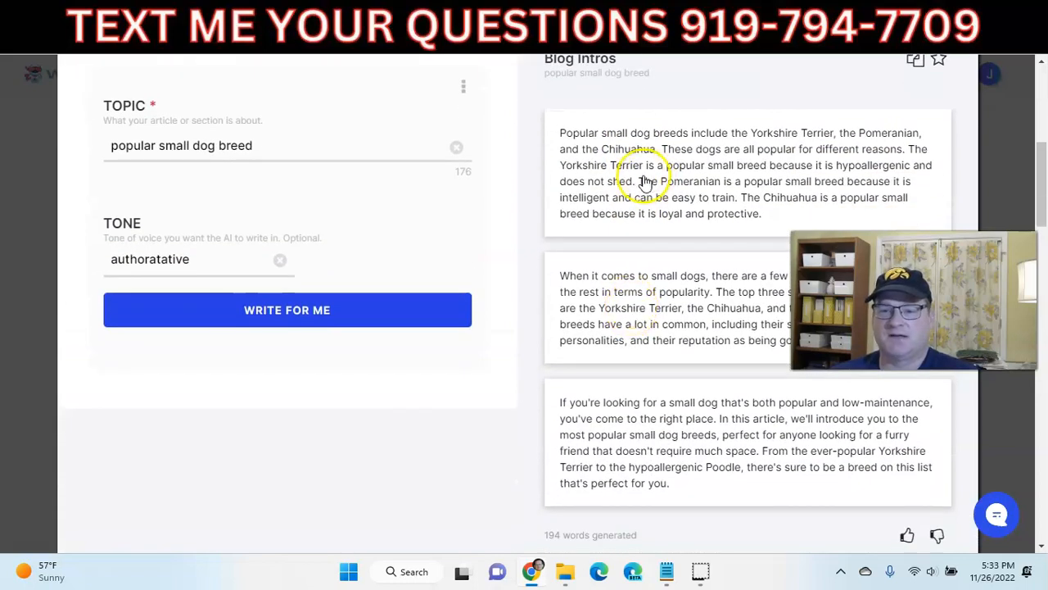
left_click(651, 423)
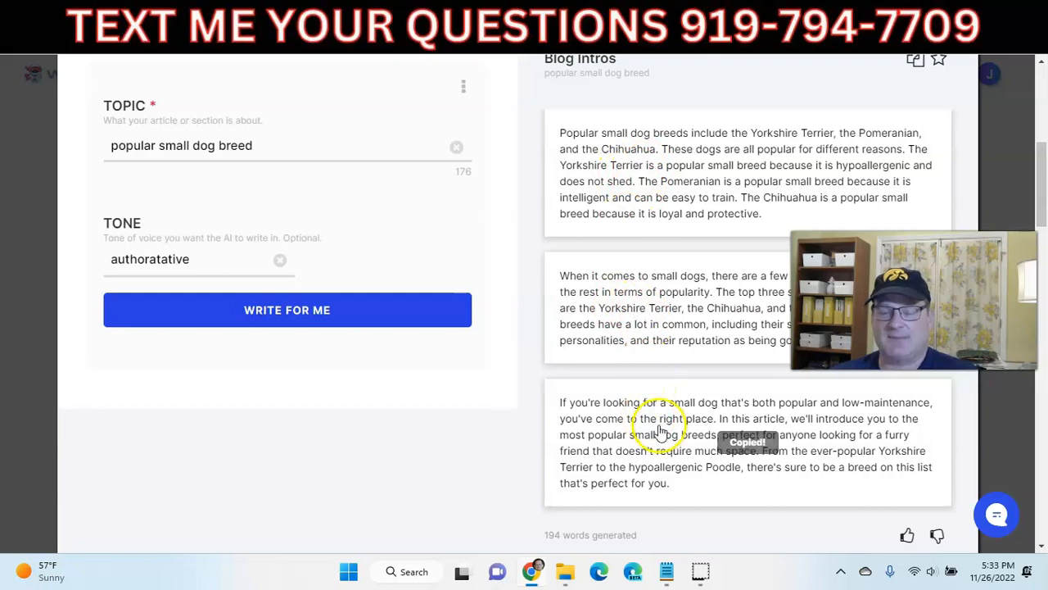
scroll(546, 251, "up", 3)
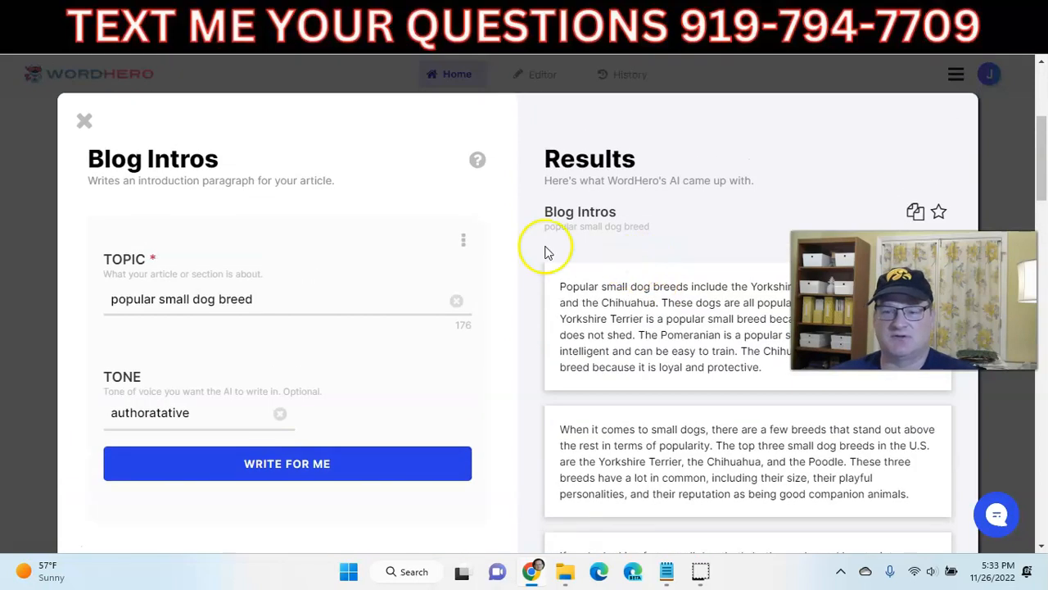
left_click(84, 121)
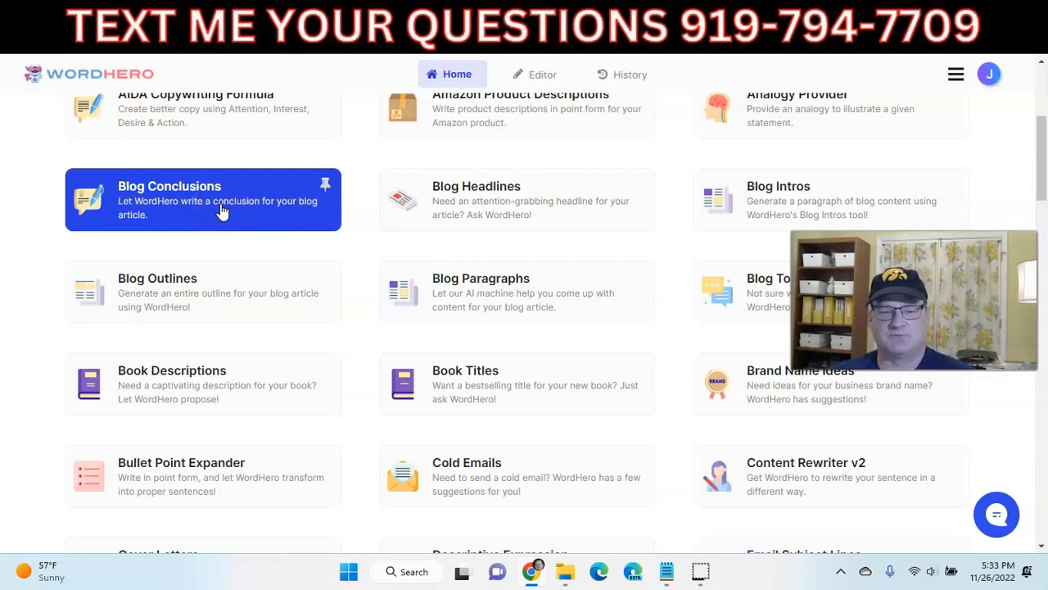
- Generate an outline on "popular small dog breed" with the Blog Outlines tool and review its sections
left_click(212, 282)
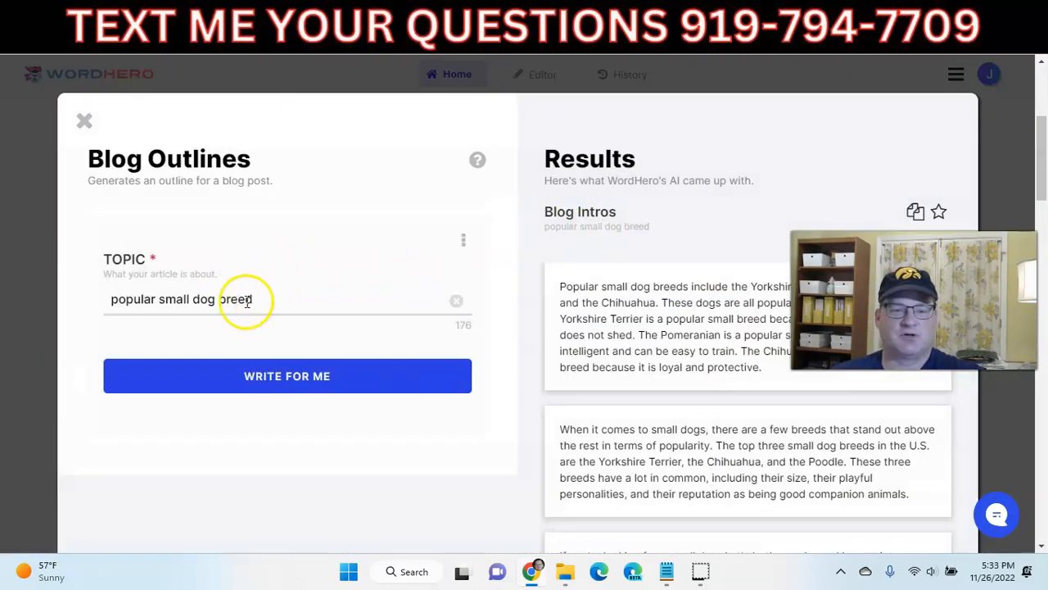
left_click(259, 376)
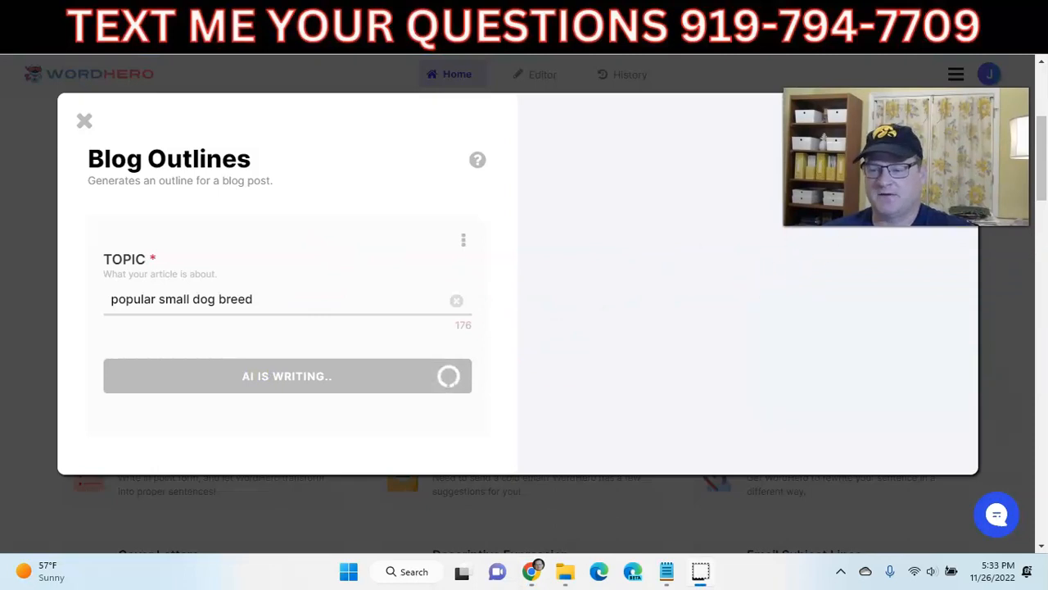
scroll(709, 288, "down", 1)
scroll(604, 244, "down", 1)
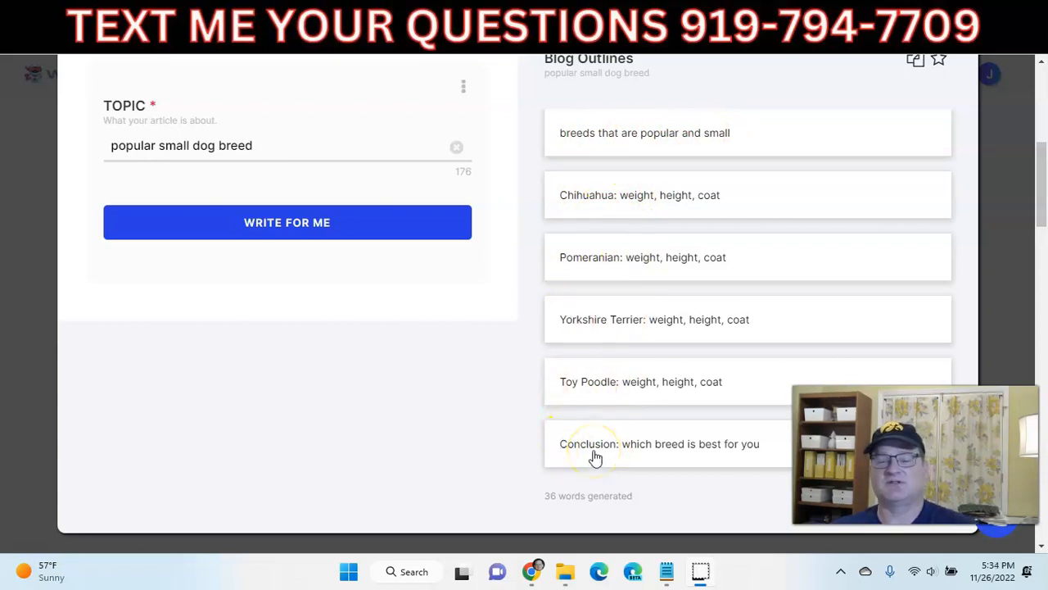
scroll(573, 250, "up", 1)
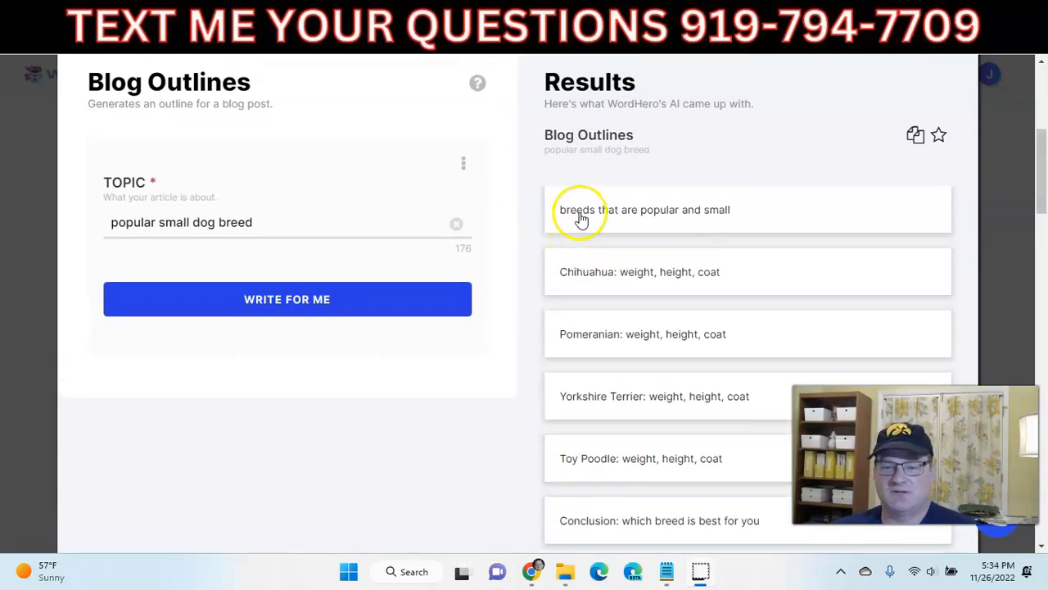
scroll(598, 368, "down", 1)
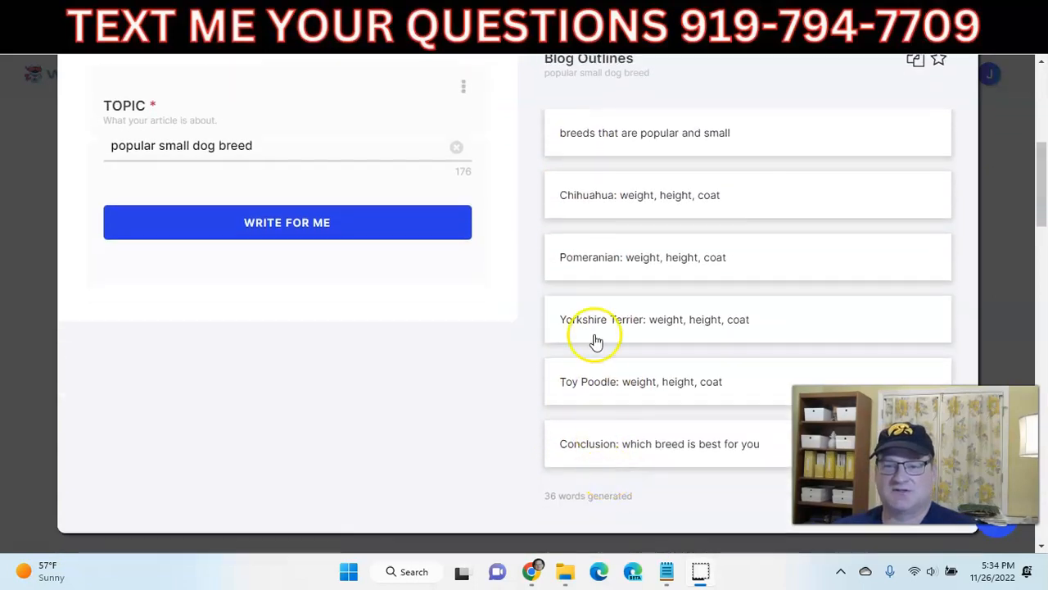
- Switch to Article Forge to compare its article structure and section headings with the outline, and return to WordHero
left_click(614, 20)
scroll(557, 377, "down", 4)
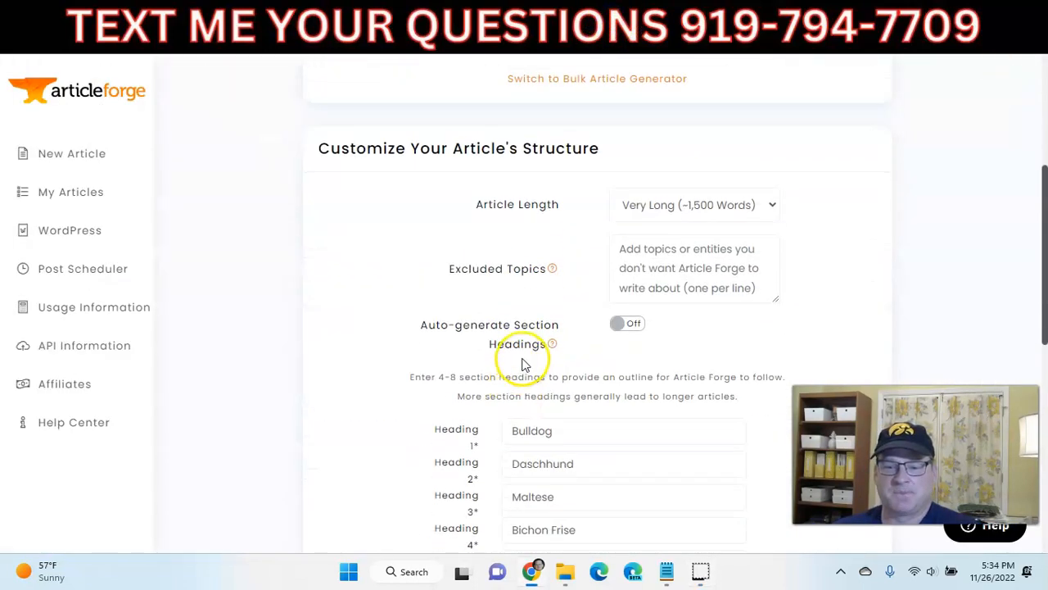
scroll(546, 414, "down", 2)
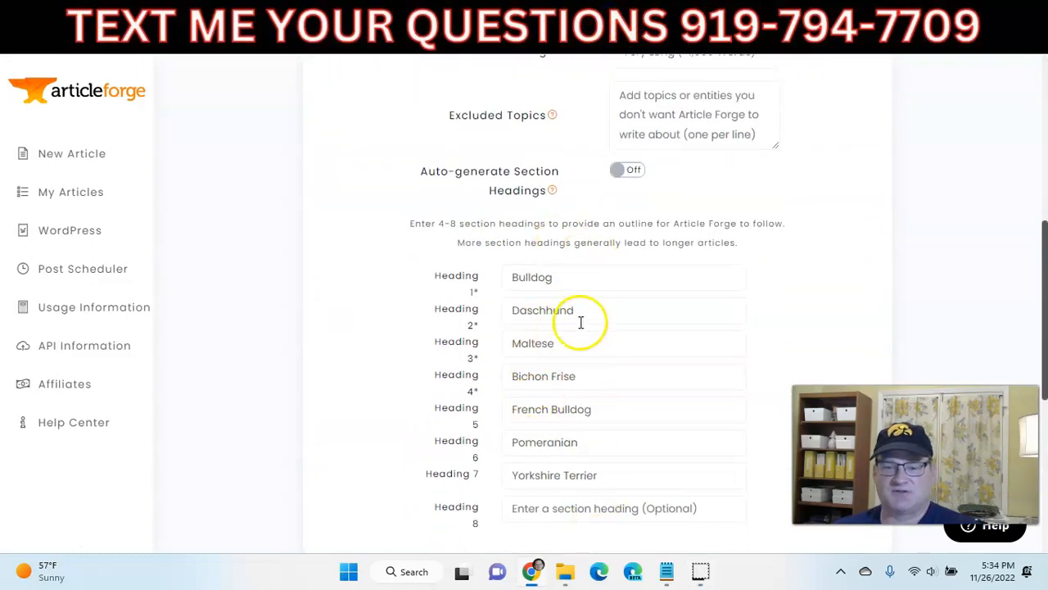
scroll(593, 326, "up", 1)
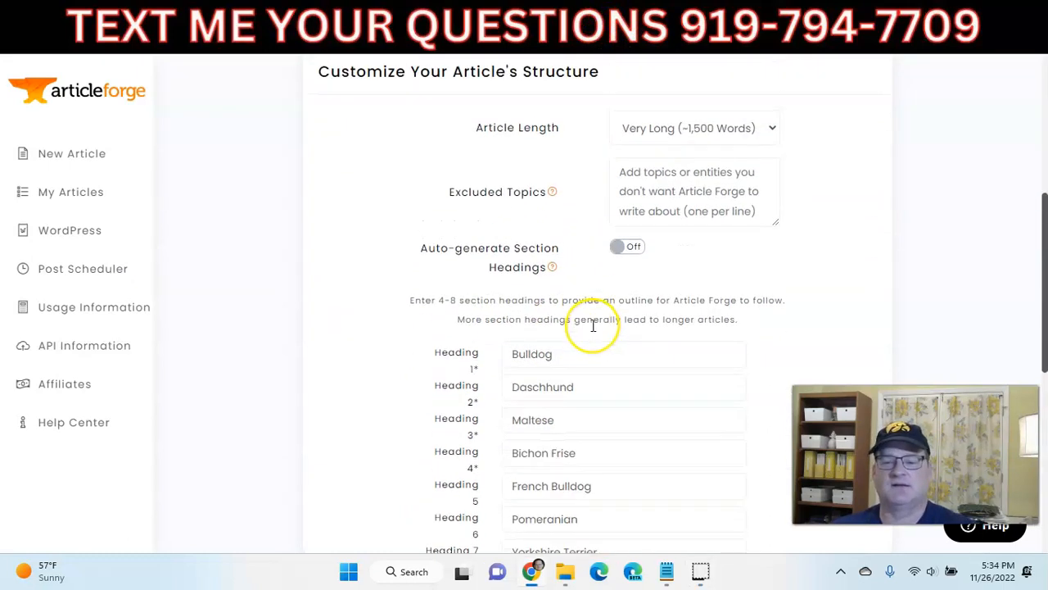
scroll(574, 375, "up", 2)
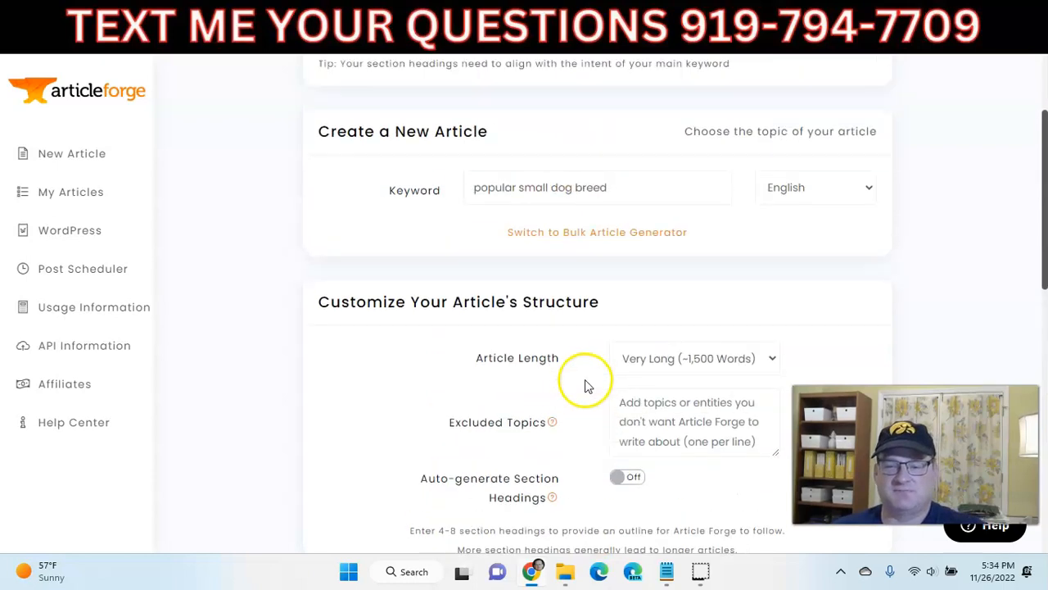
scroll(644, 239, "up", 1)
left_click(686, 15)
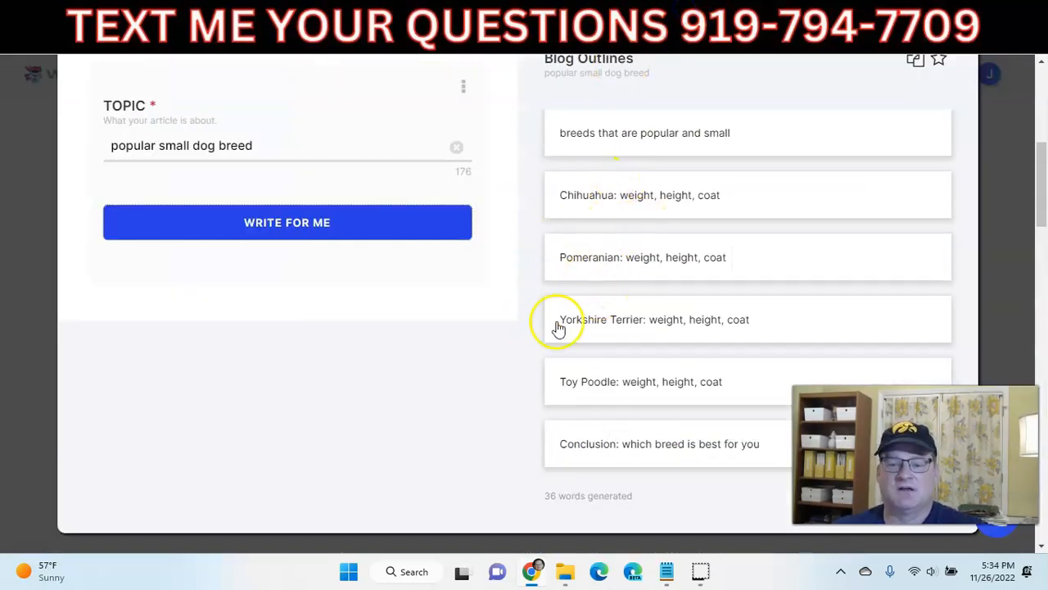
- Close the Blog Outlines tool and generate items for "popular small dog breed" with the Listicles tool
scroll(369, 262, "up", 1)
scroll(164, 168, "up", 1)
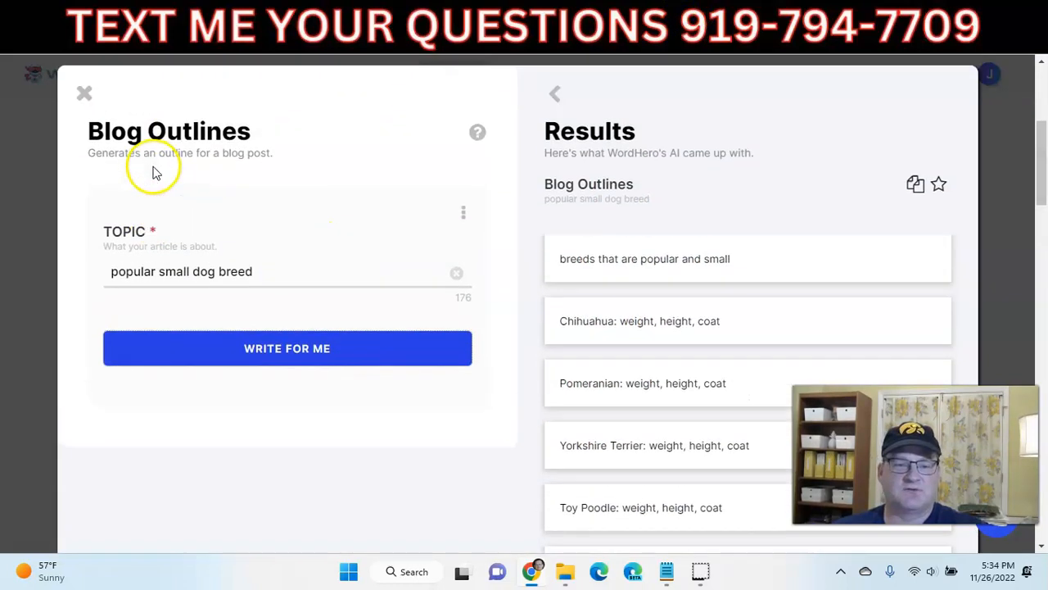
left_click(85, 127)
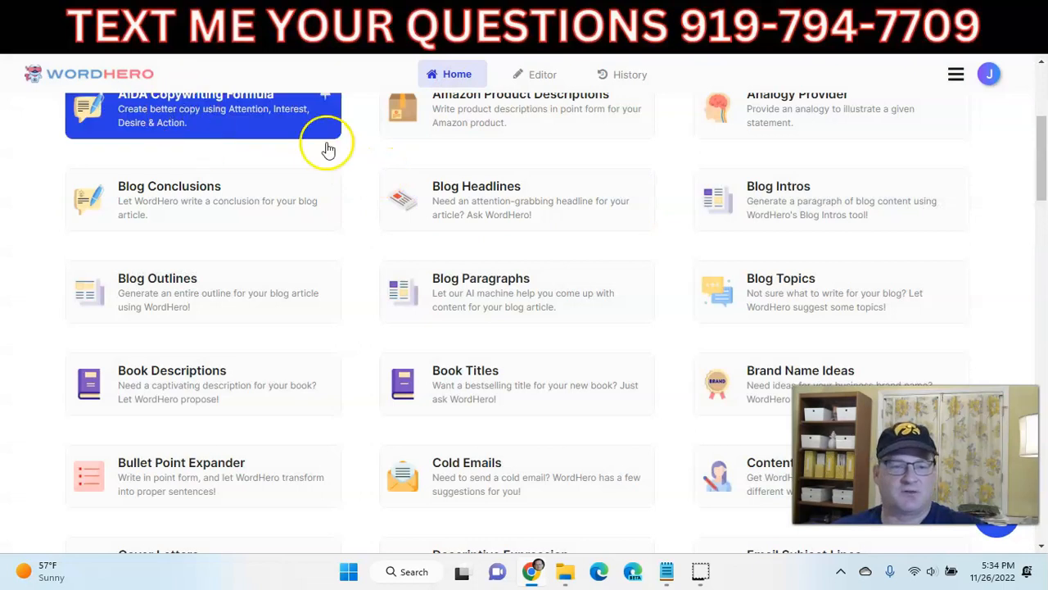
scroll(430, 213, "down", 1)
scroll(374, 231, "down", 7)
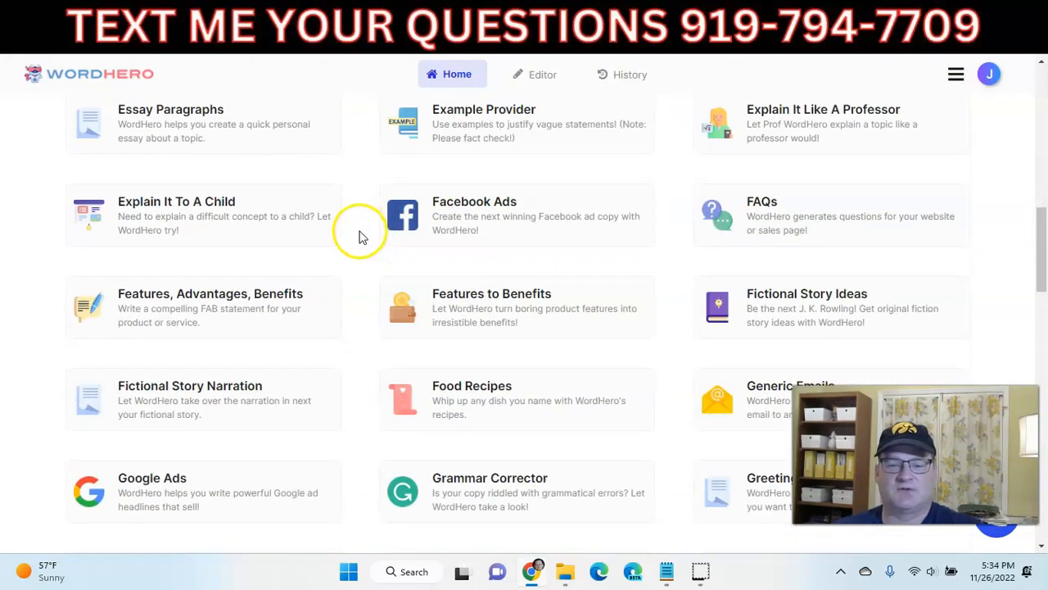
scroll(347, 236, "down", 2)
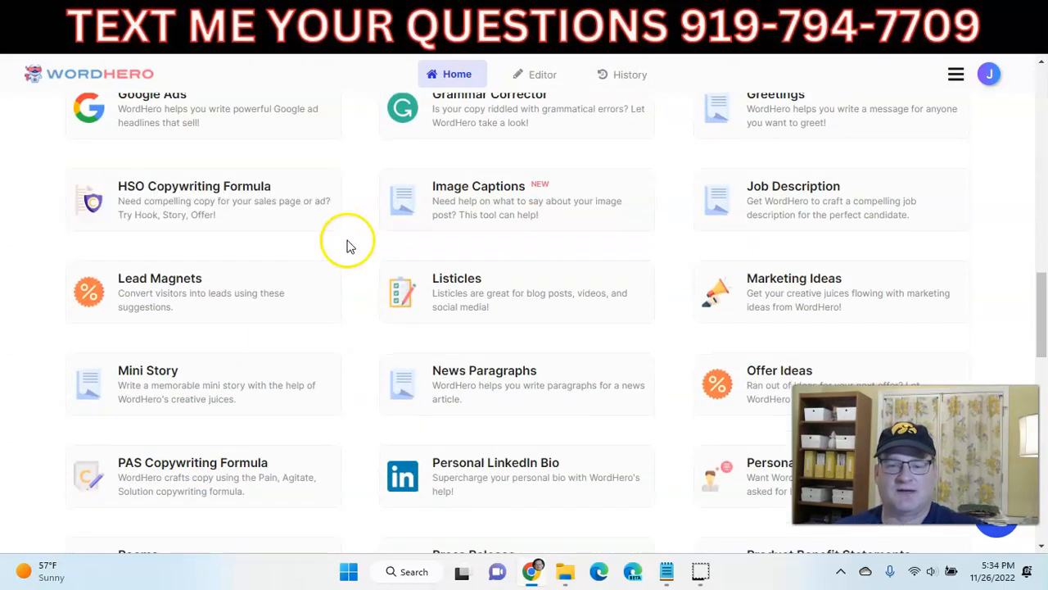
left_click(486, 300)
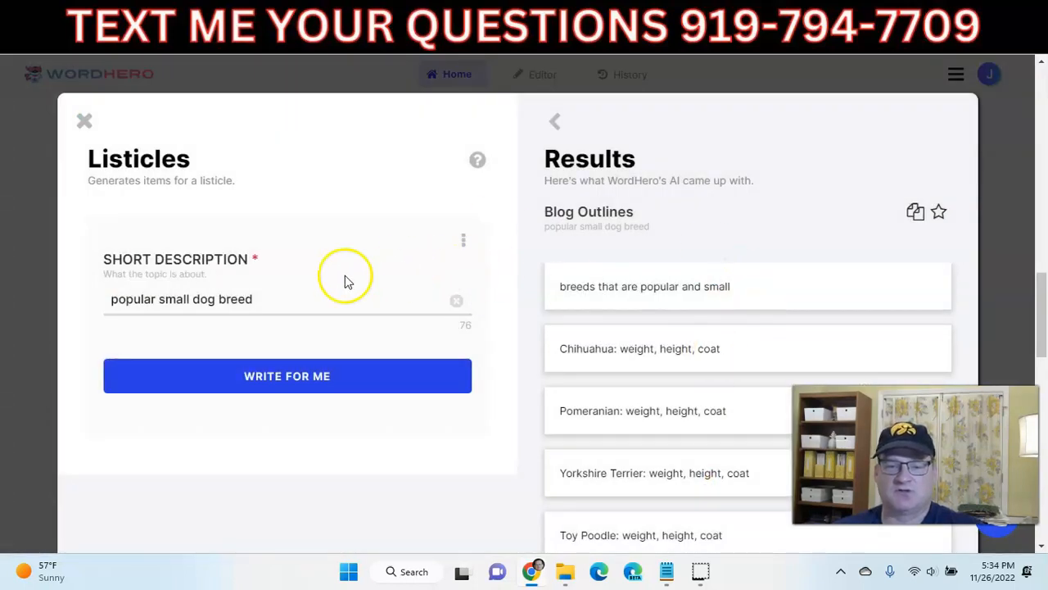
left_click(288, 380)
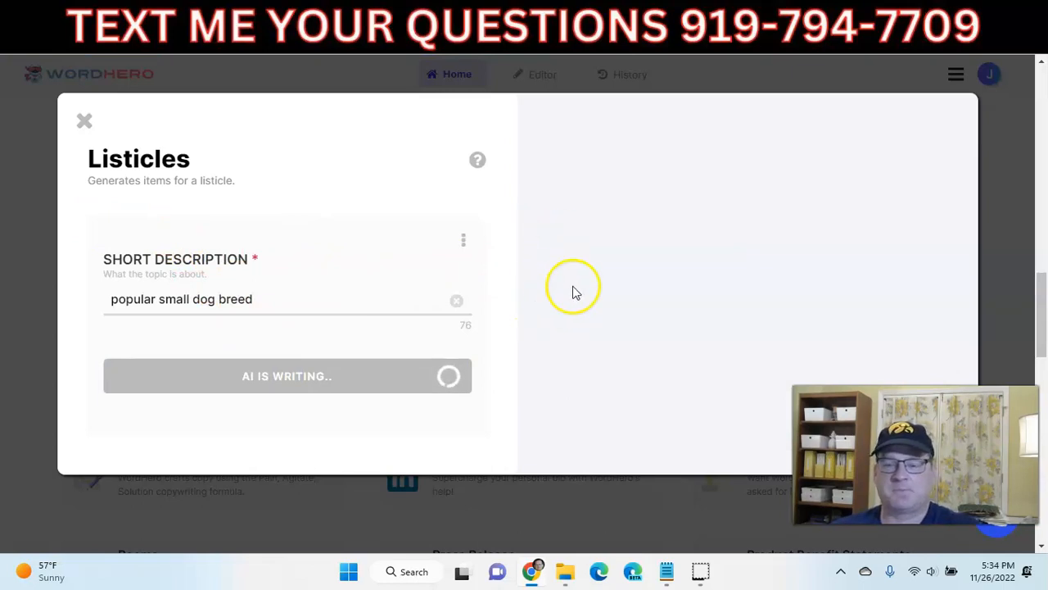
- Read through the generated listicle ideas in the results
scroll(638, 292, "down", 2)
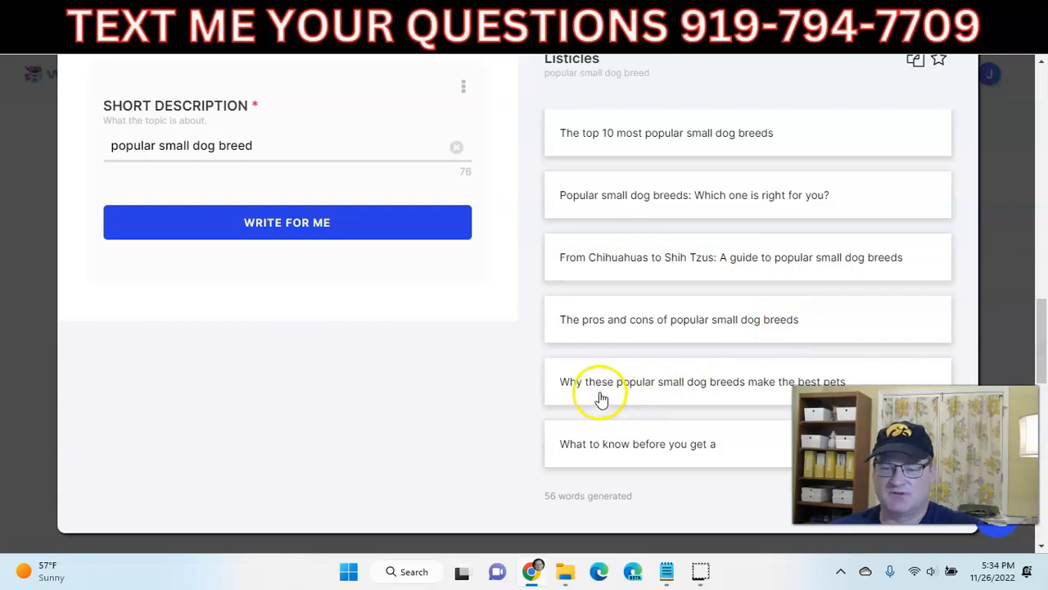
scroll(599, 398, "down", 2)
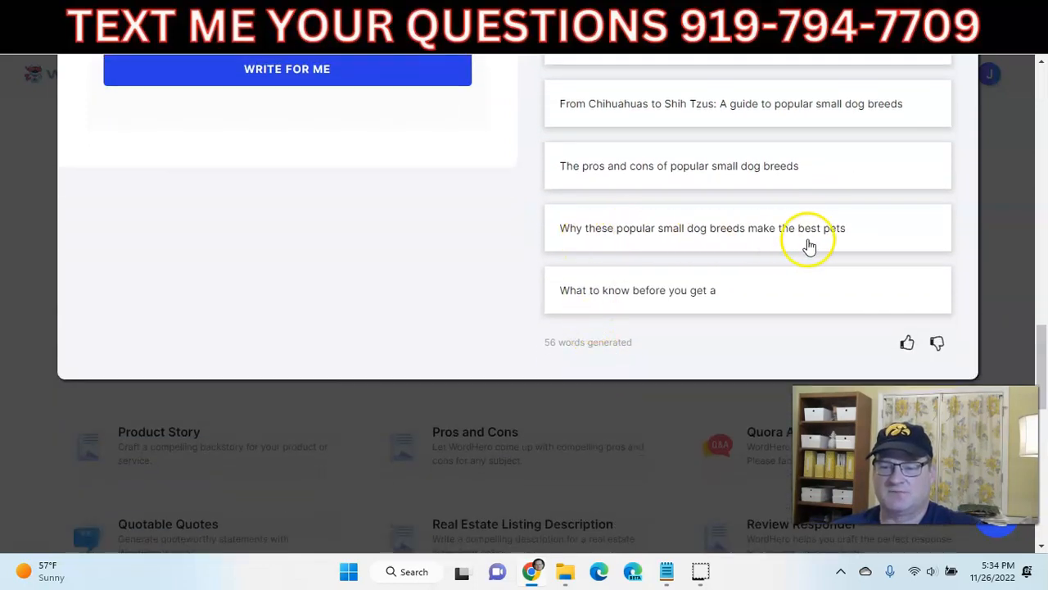
scroll(723, 317, "up", 2)
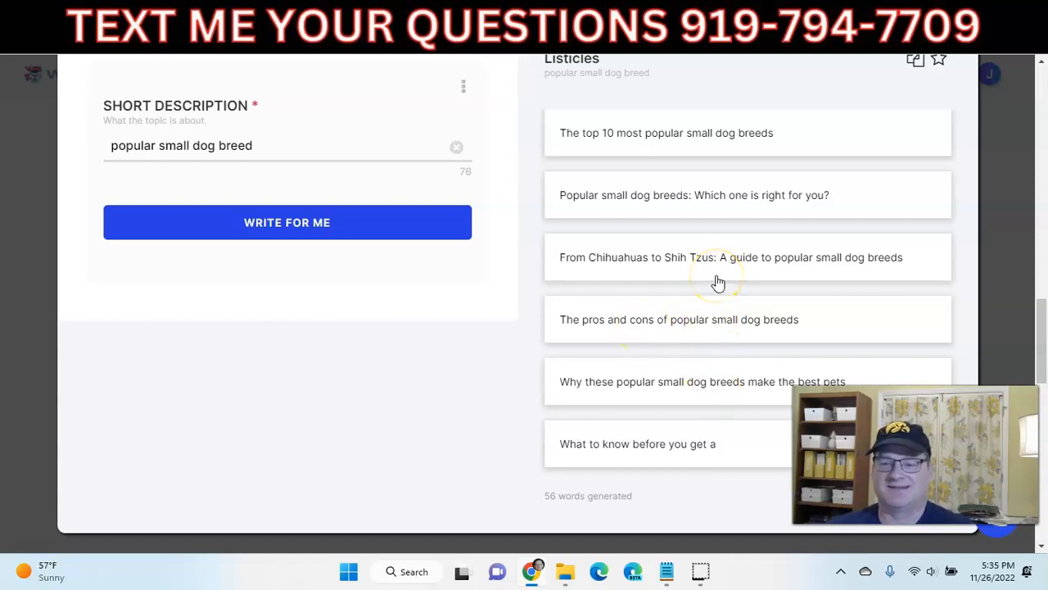
scroll(712, 297, "up", 2)
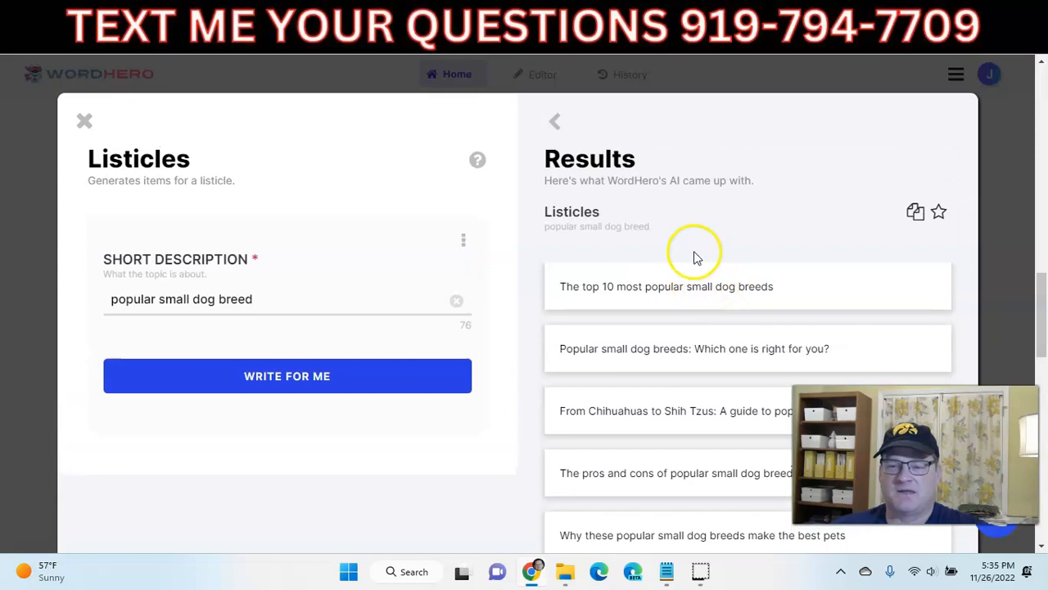
scroll(692, 258, "down", 2)
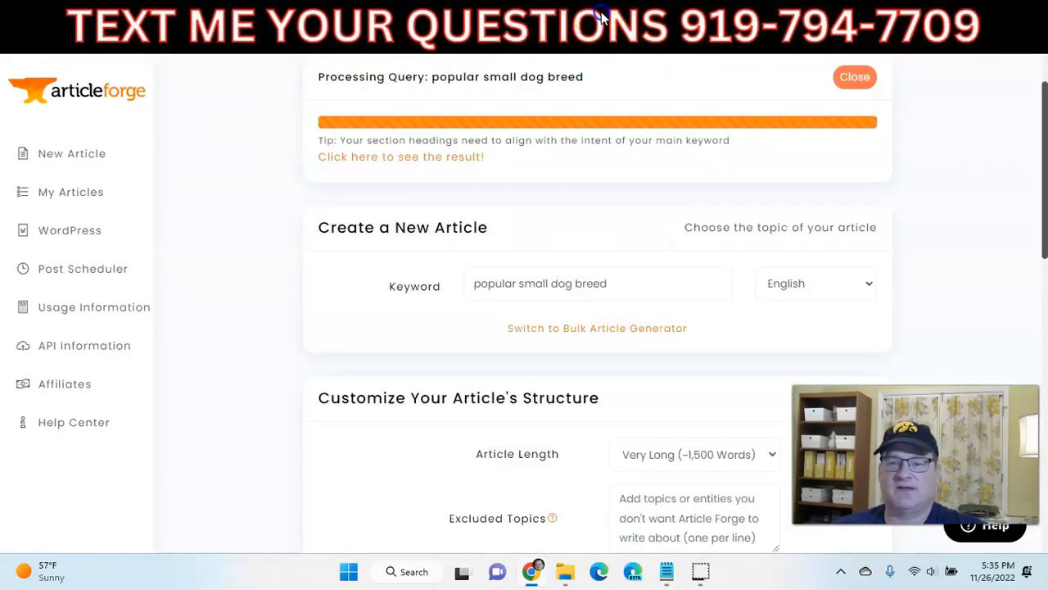
- Switch to Article Forge to check the article's generation progress and section headings, and return to WordHero's Listicles results
left_click(599, 18)
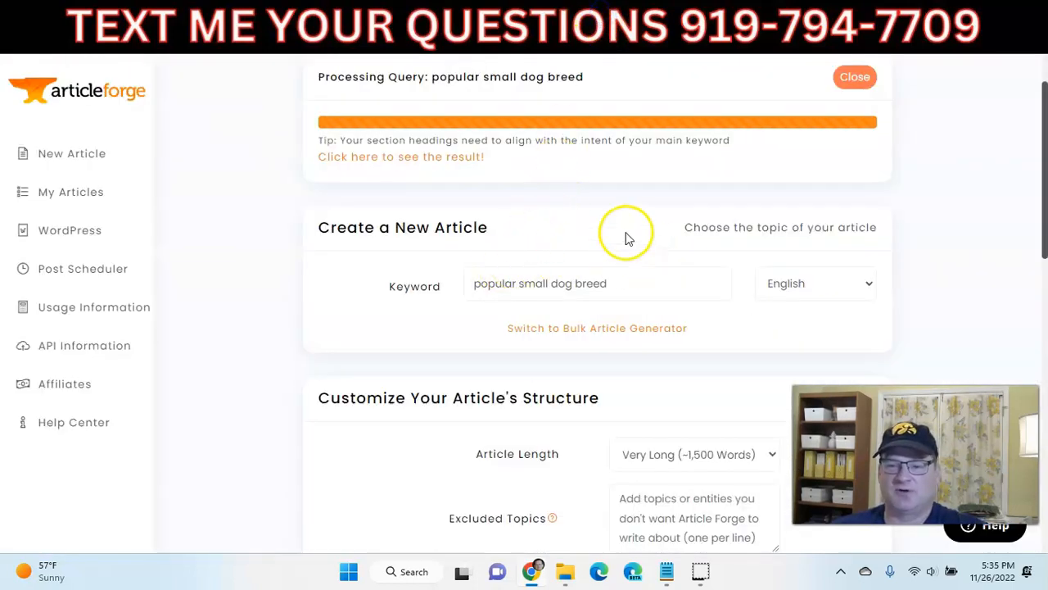
scroll(545, 381, "down", 5)
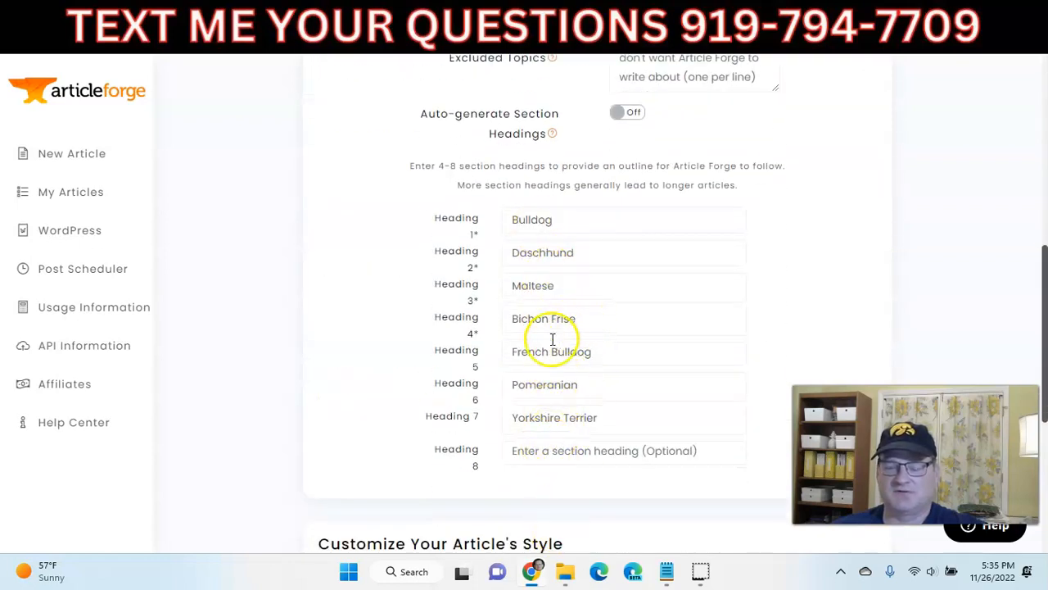
scroll(565, 324, "up", 10)
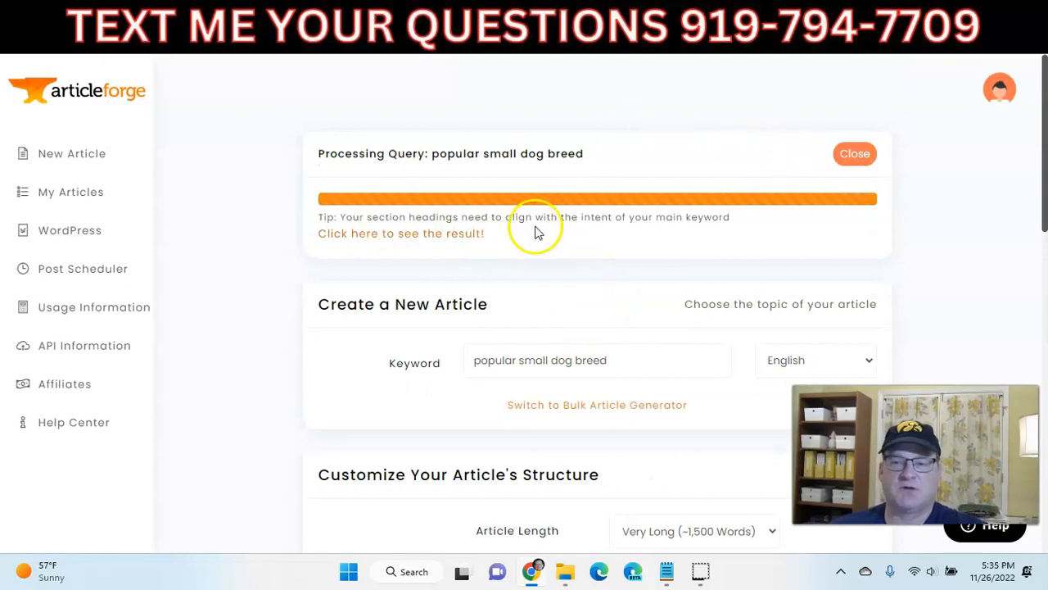
left_click(667, 33)
scroll(416, 241, "up", 2)
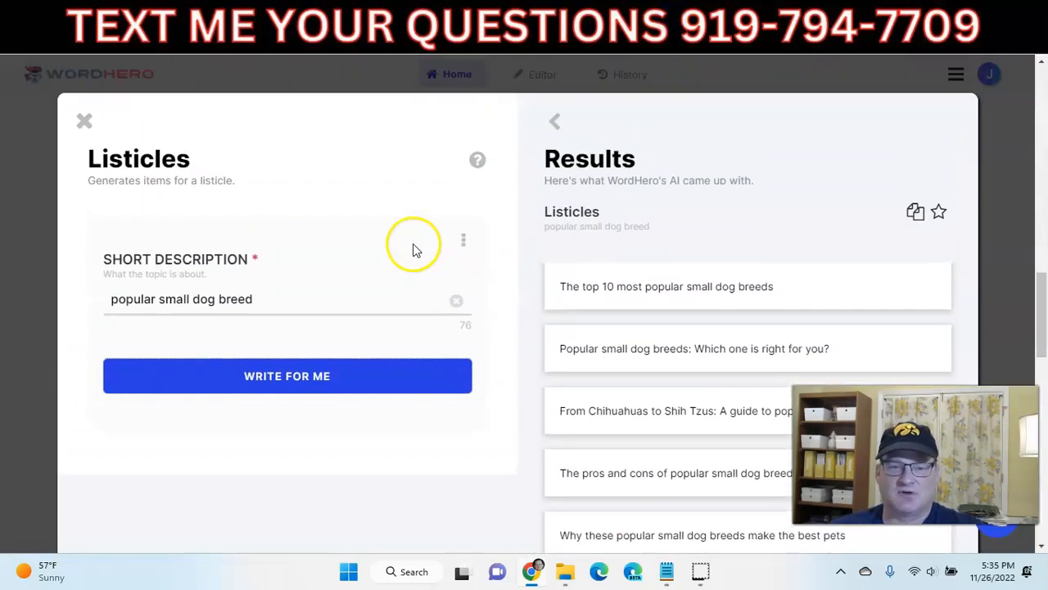
- Close the Listicles tool and go back to the start of WordHero's writing tool list
left_click(85, 121)
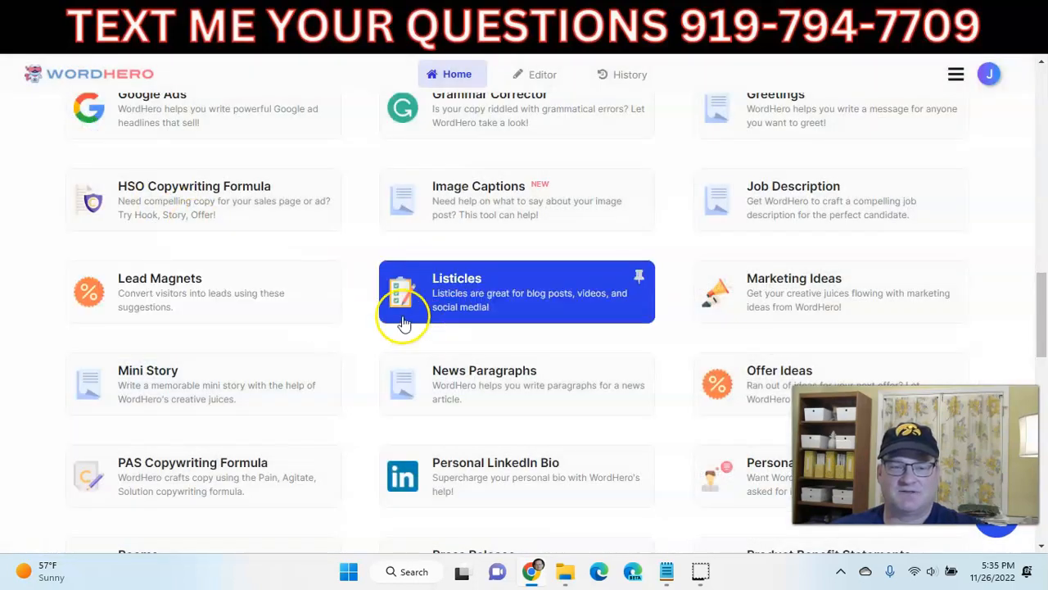
scroll(403, 324, "up", 1)
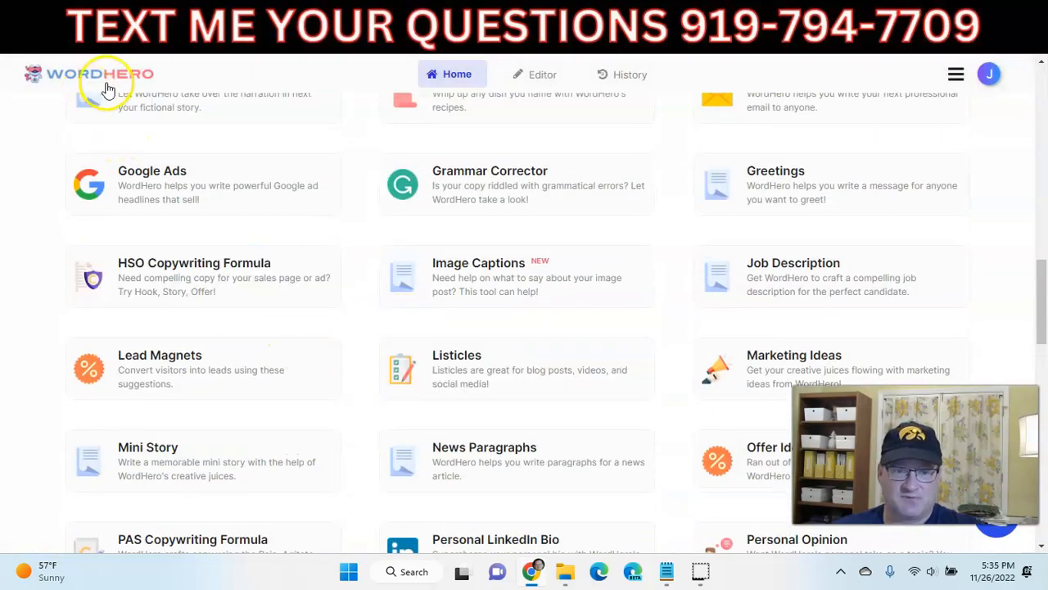
scroll(457, 372, "up", 10)
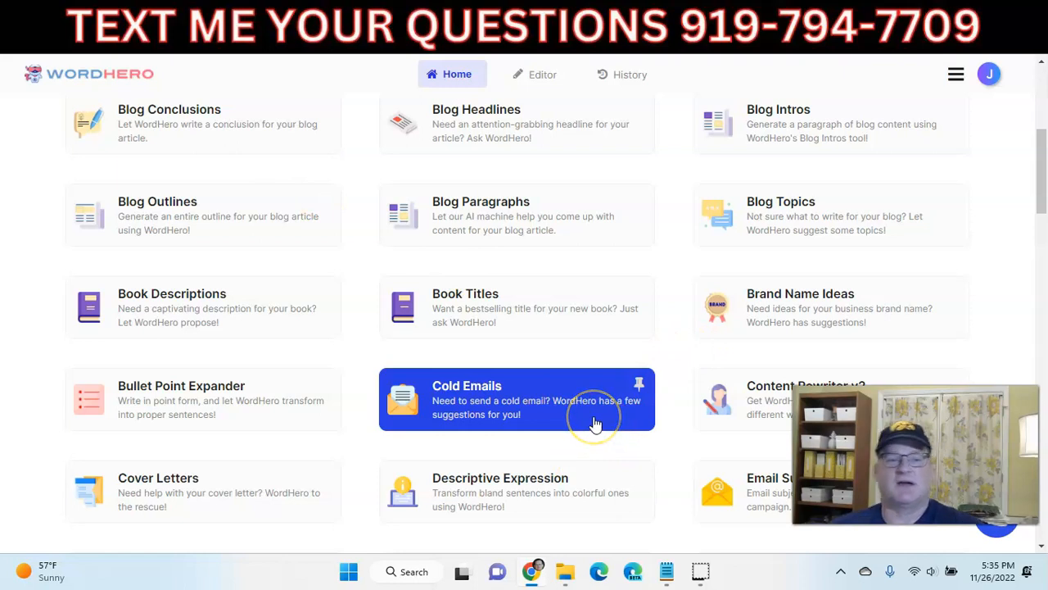
scroll(595, 425, "up", 5)
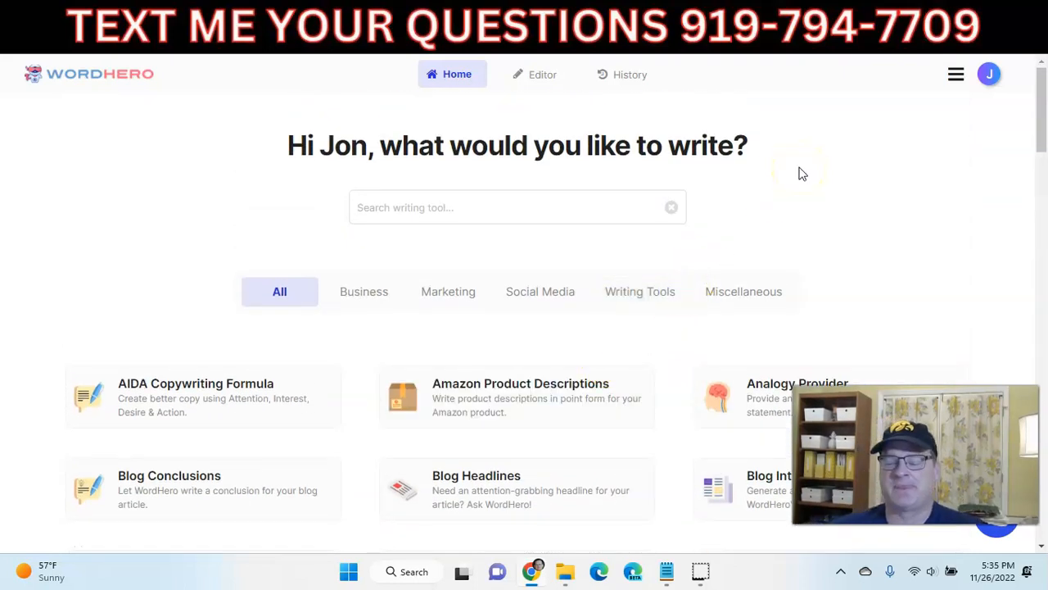
- Switch to Article Forge, open the generated "popular small dog breed" article and examine its introduction and the breeds it names
left_click(610, 16)
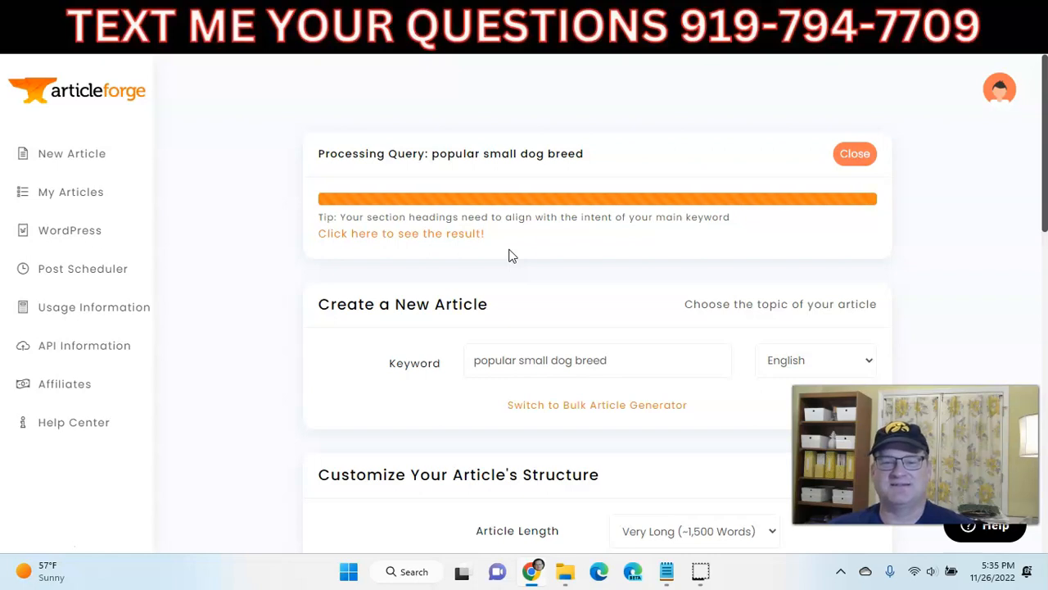
left_click(464, 236)
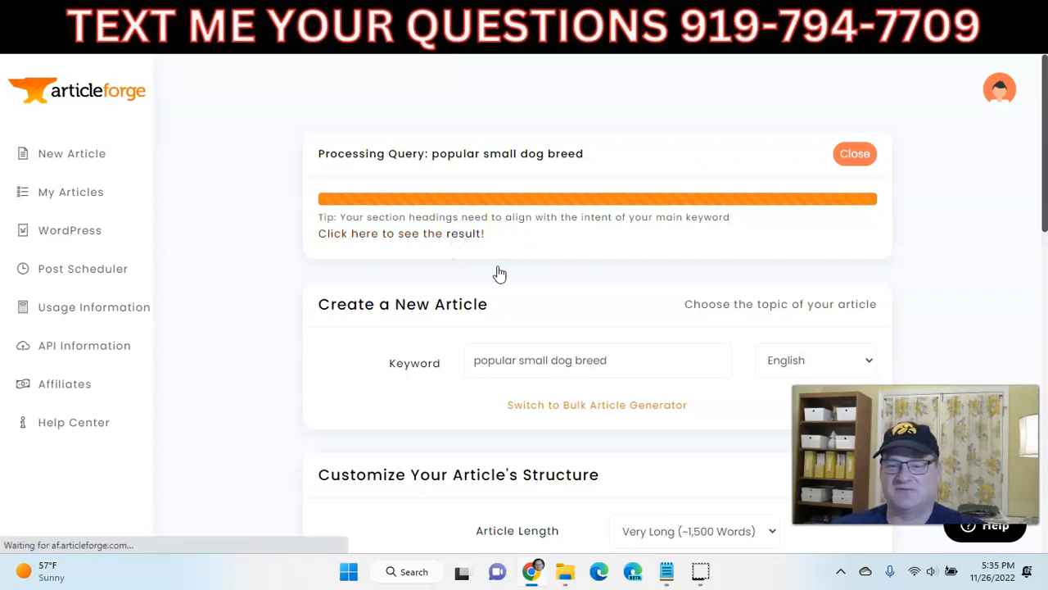
scroll(545, 290, "down", 3)
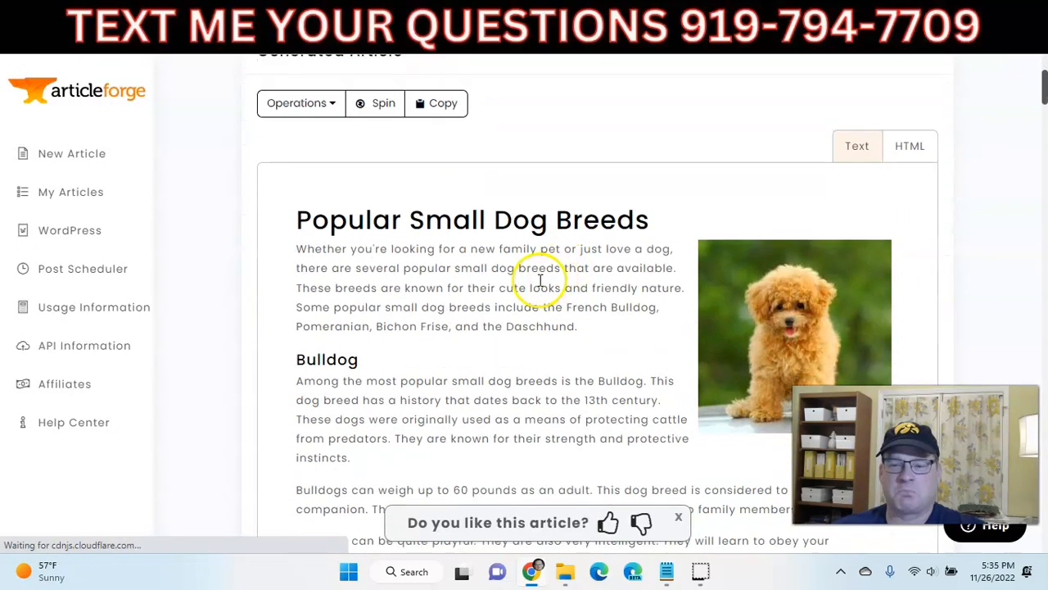
scroll(540, 280, "down", 2)
scroll(388, 160, "up", 1)
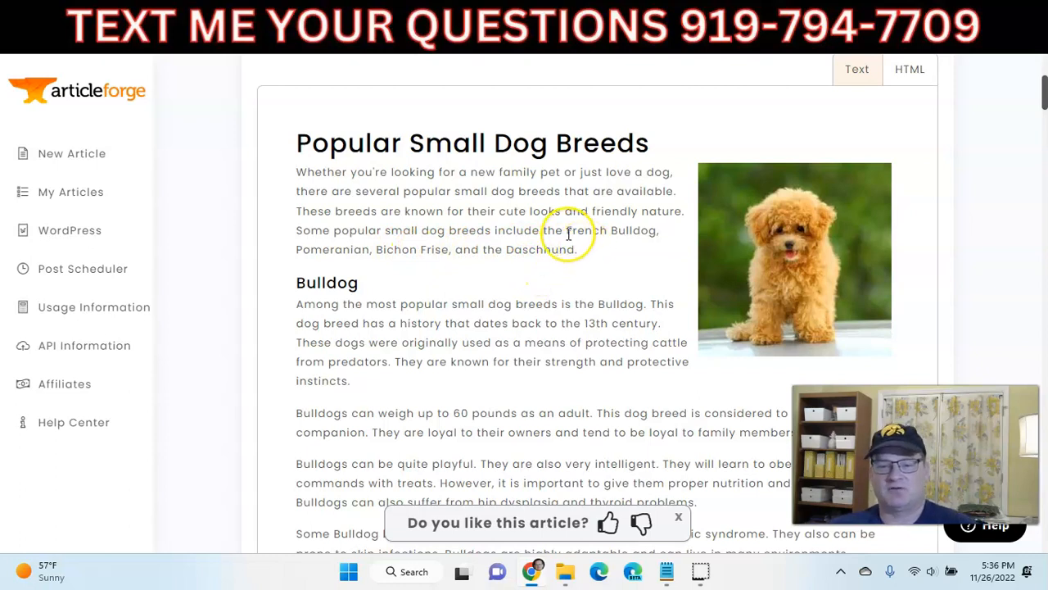
left_click_drag(567, 230, 579, 250)
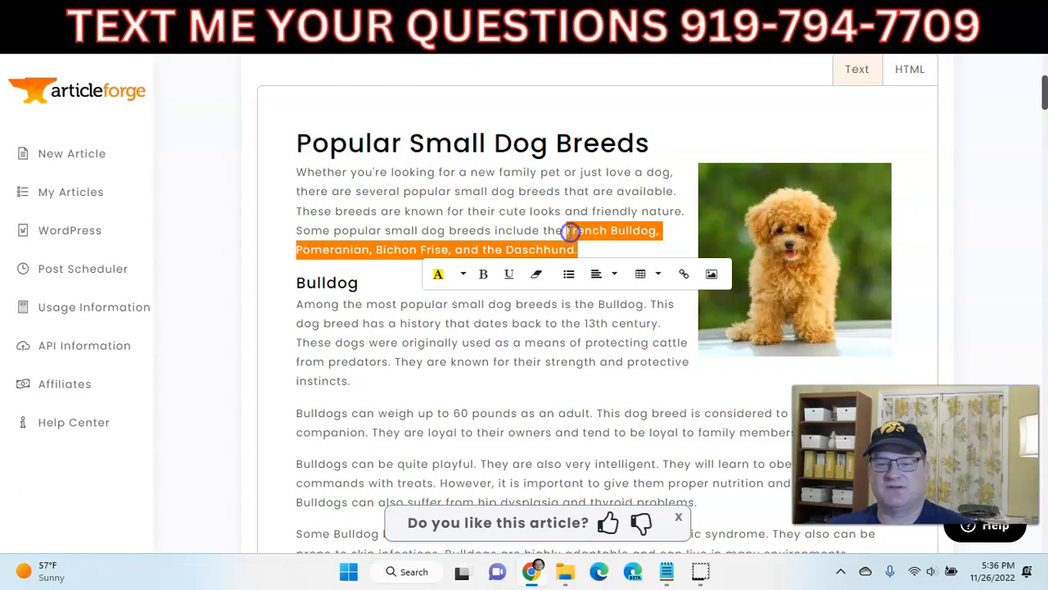
left_click(550, 233)
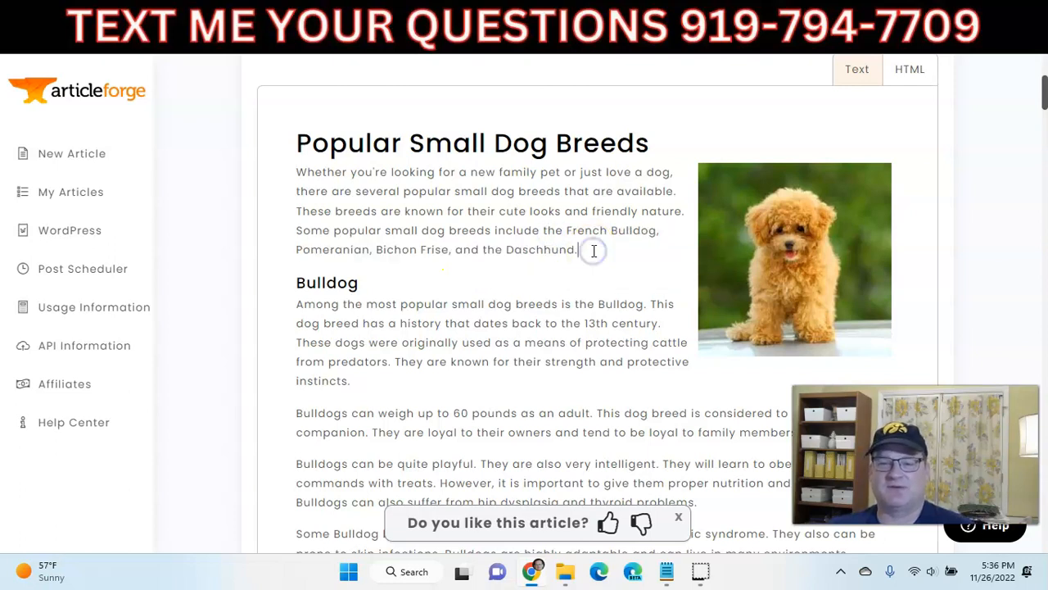
- Switch to WordHero and generate an introduction for "popular small dog breed" in an "authoratative" tone with the Blog Intros tool
left_click(667, 24)
scroll(246, 393, "down", 2)
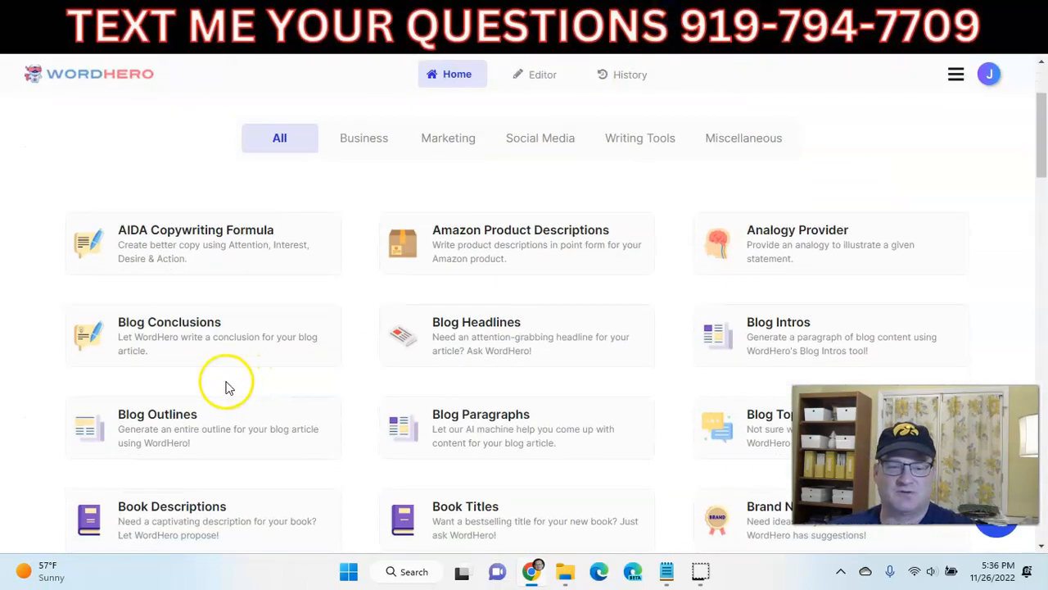
left_click(773, 274)
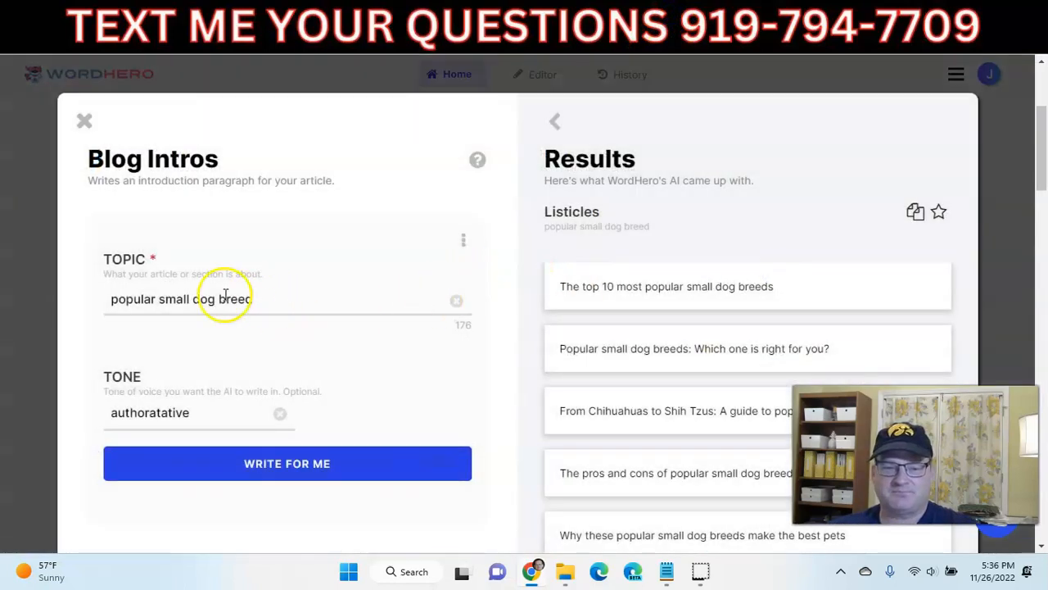
left_click(232, 462)
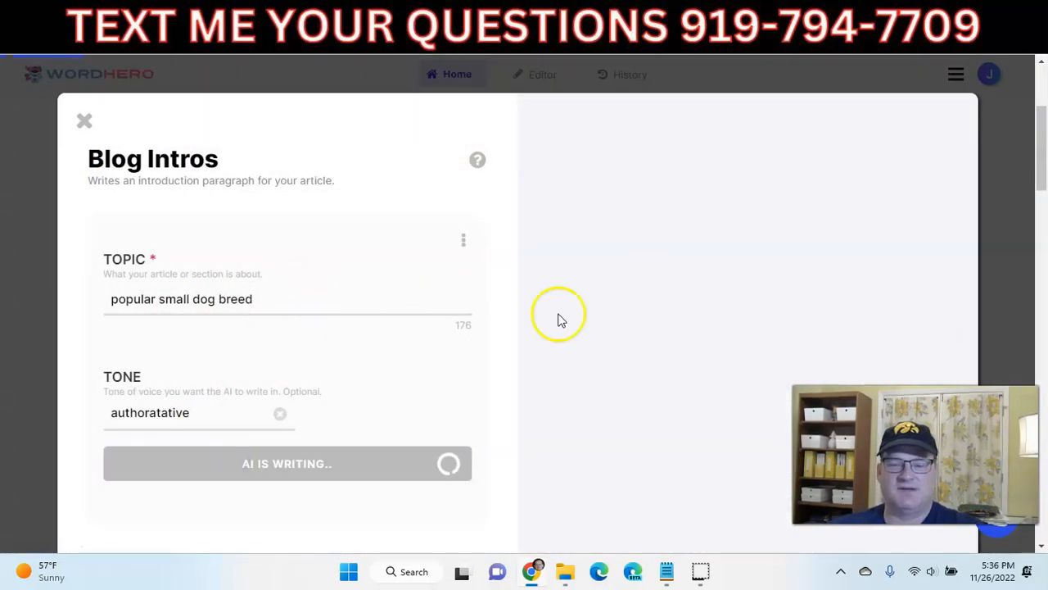
scroll(650, 285, "down", 1)
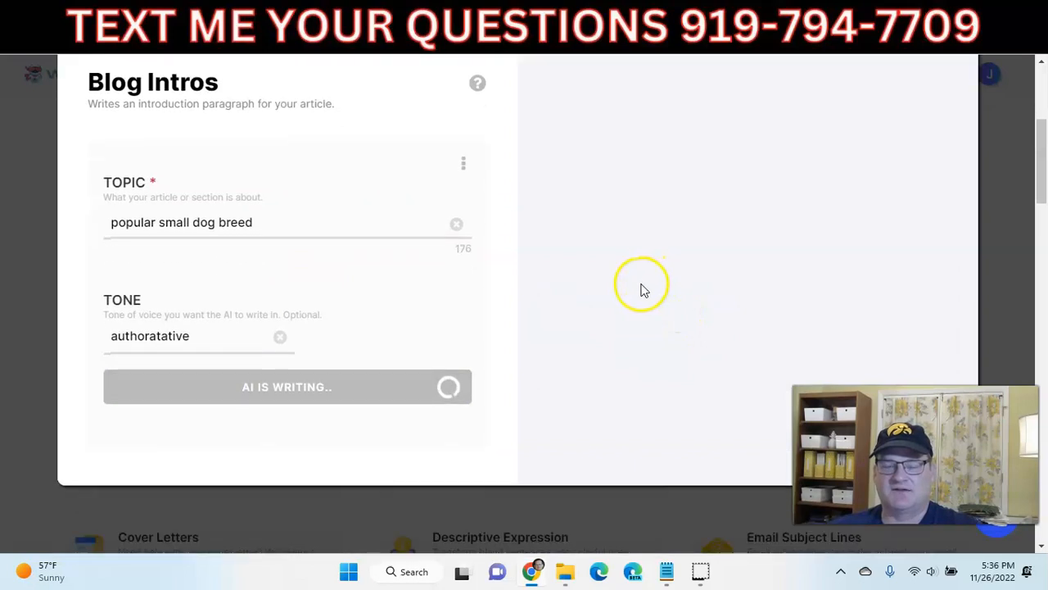
scroll(635, 278, "up", 1)
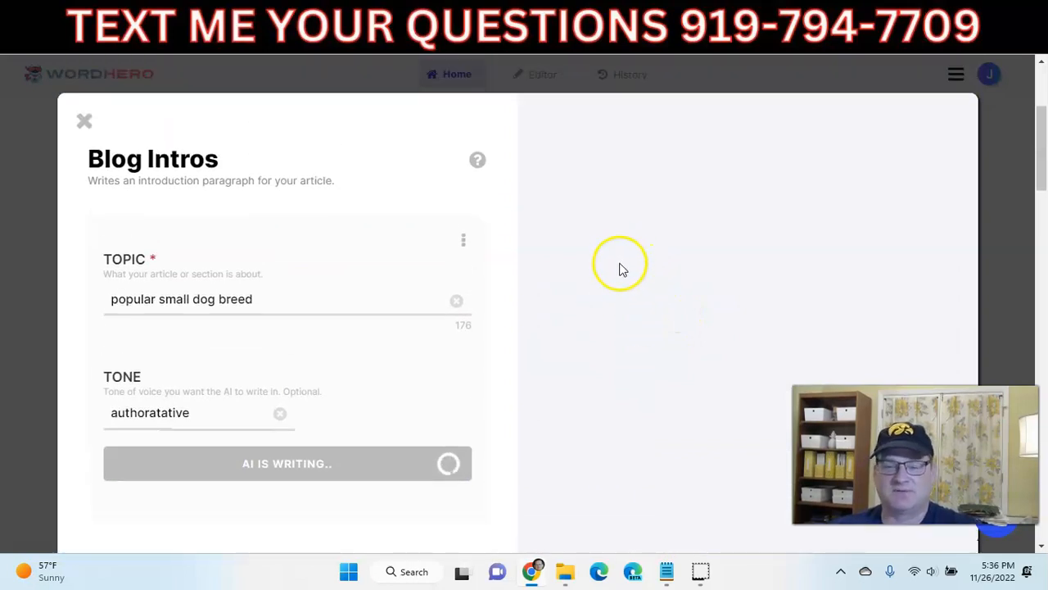
- Switch to Article Forge and accept the spelling corrections "behavioral" in the Bulldog section and "Dachshund" for the misspelled section heading
left_click(613, 15)
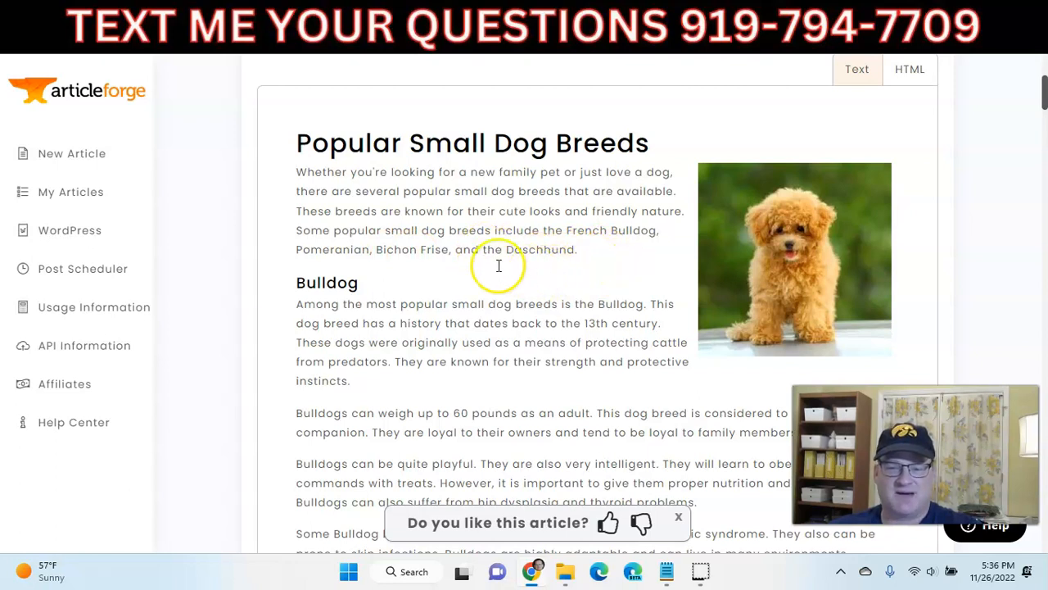
scroll(466, 284, "down", 2)
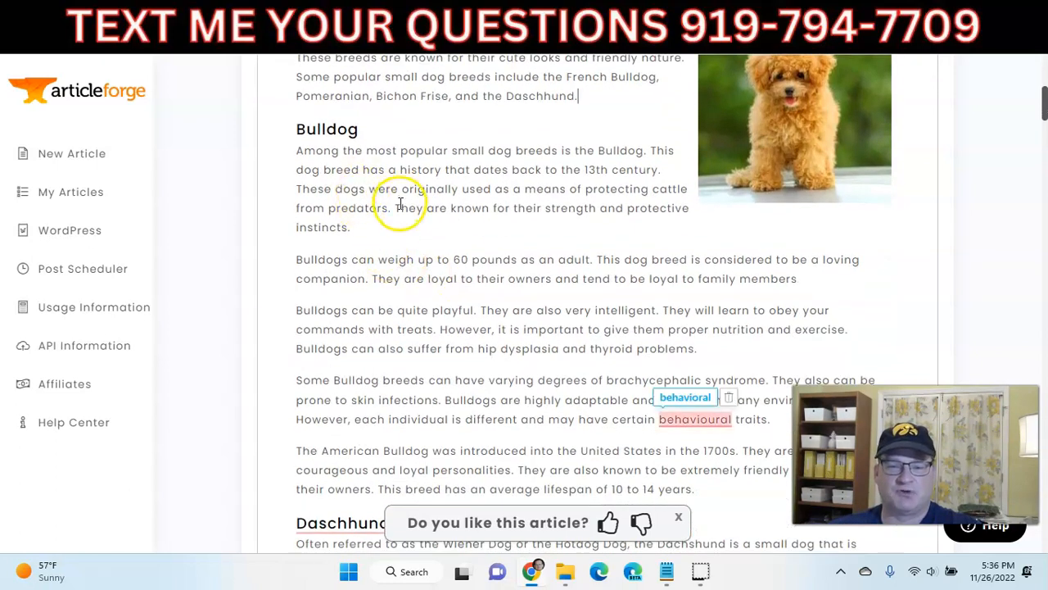
scroll(492, 226, "down", 3)
scroll(480, 232, "down", 1)
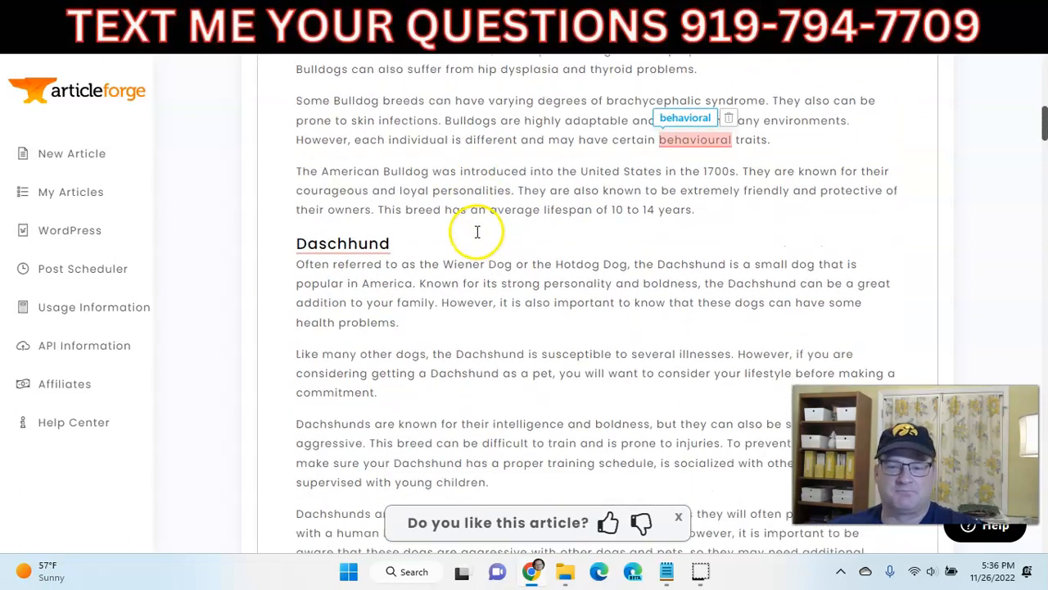
left_click(675, 91)
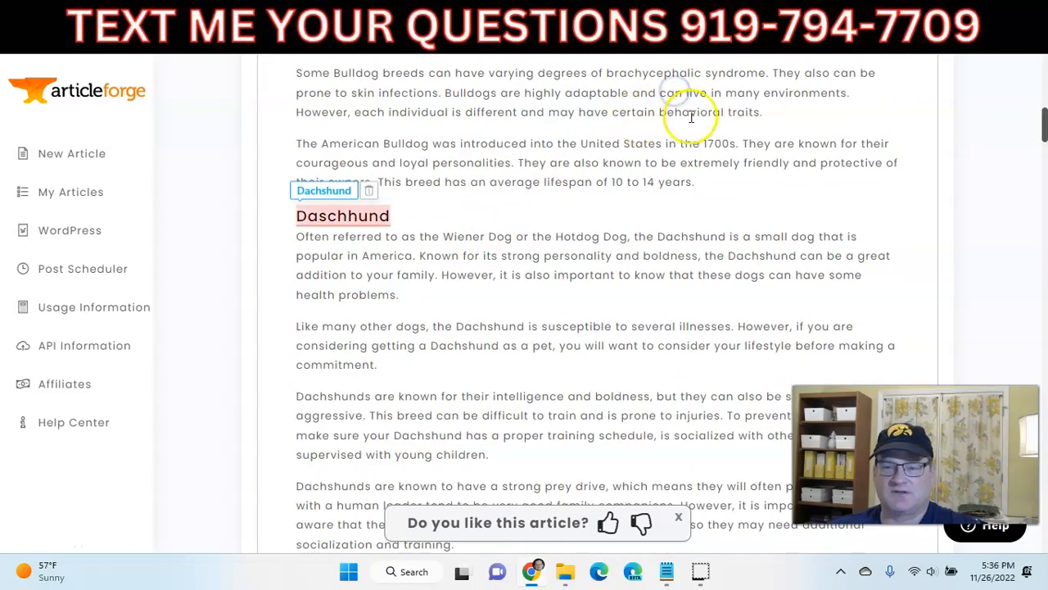
left_click(338, 199)
- Read through the article's remaining breed sections, from Dachshund to Yorkshire Terrier, and examine the embedded video at its end
scroll(483, 266, "down", 1)
scroll(507, 257, "down", 5)
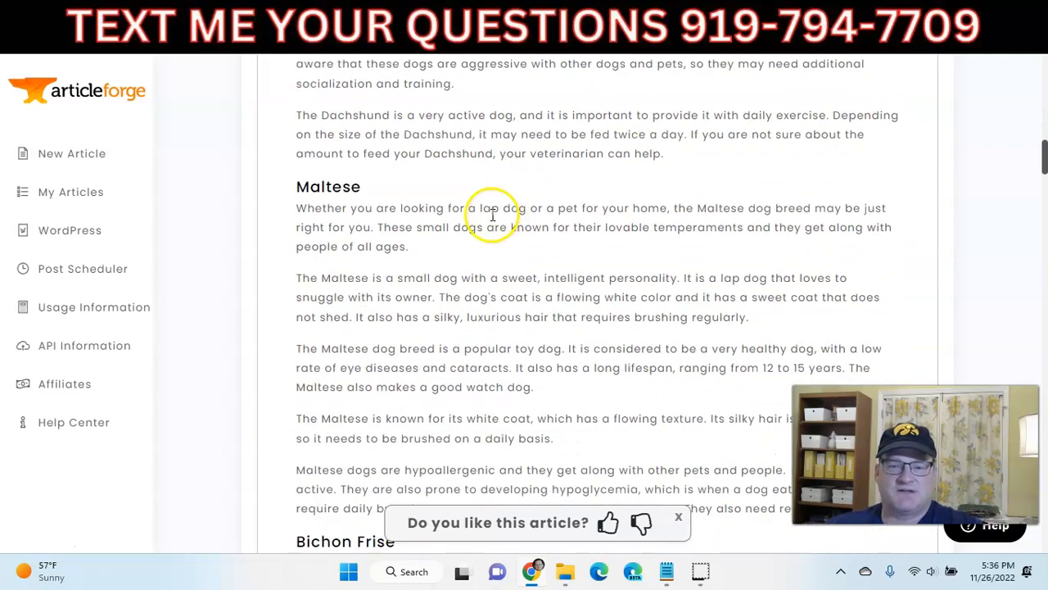
scroll(492, 215, "down", 1)
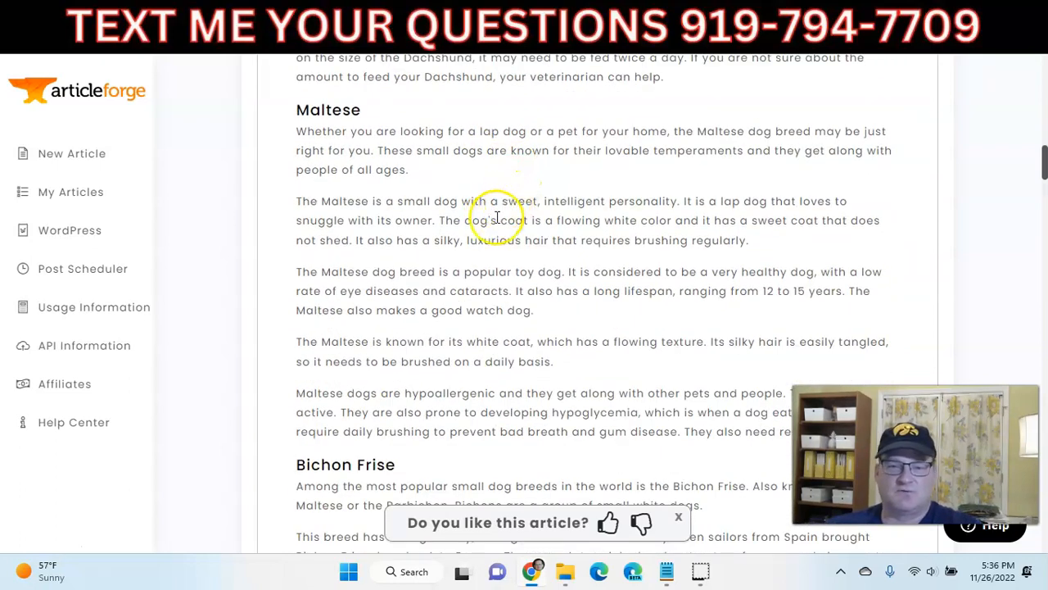
scroll(496, 217, "down", 1)
scroll(442, 246, "up", 2)
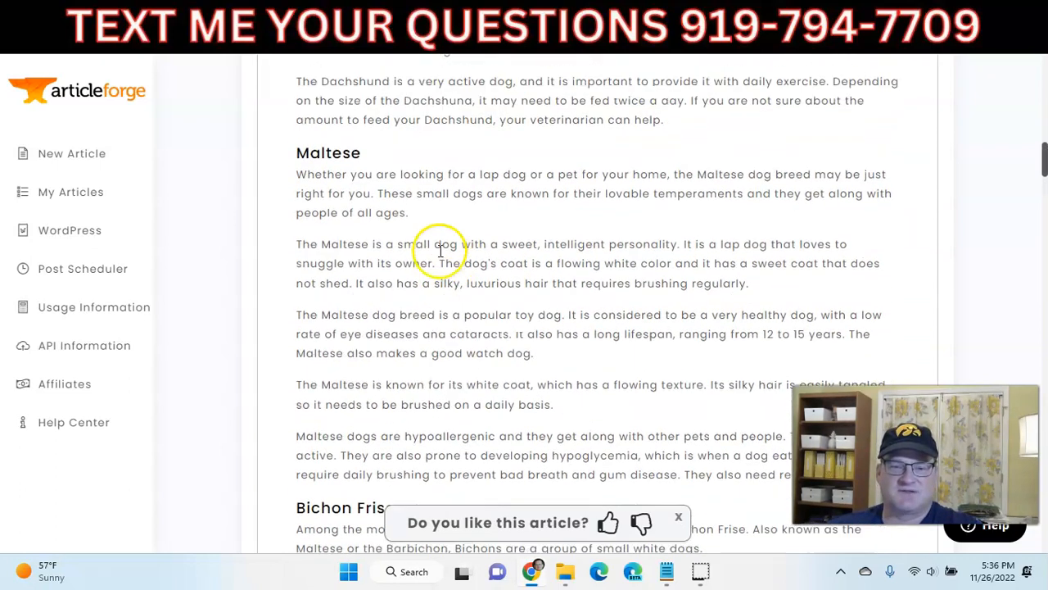
scroll(402, 234, "down", 2)
scroll(426, 226, "down", 3)
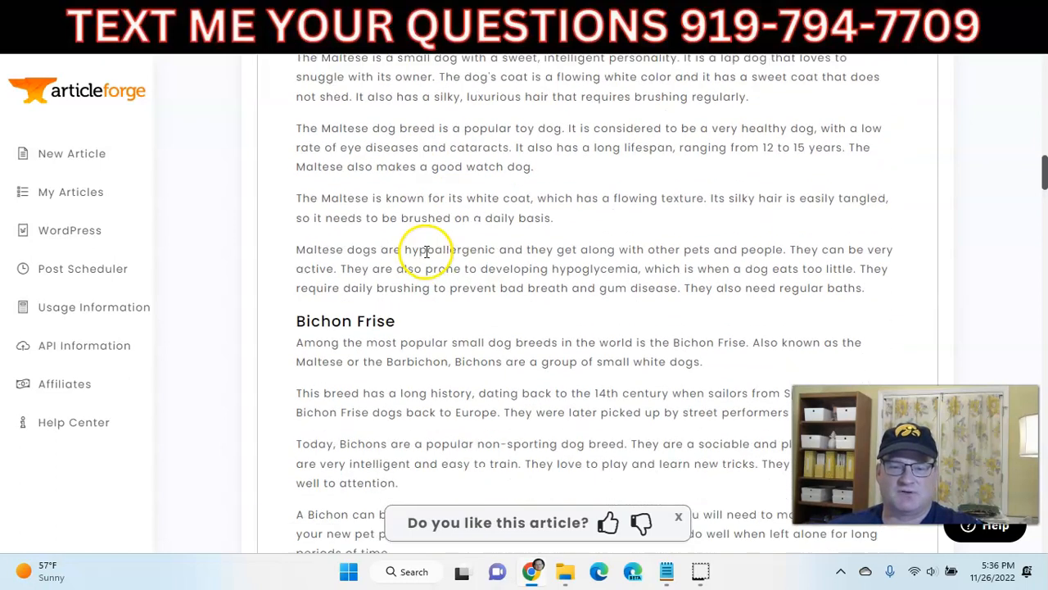
scroll(441, 209, "down", 1)
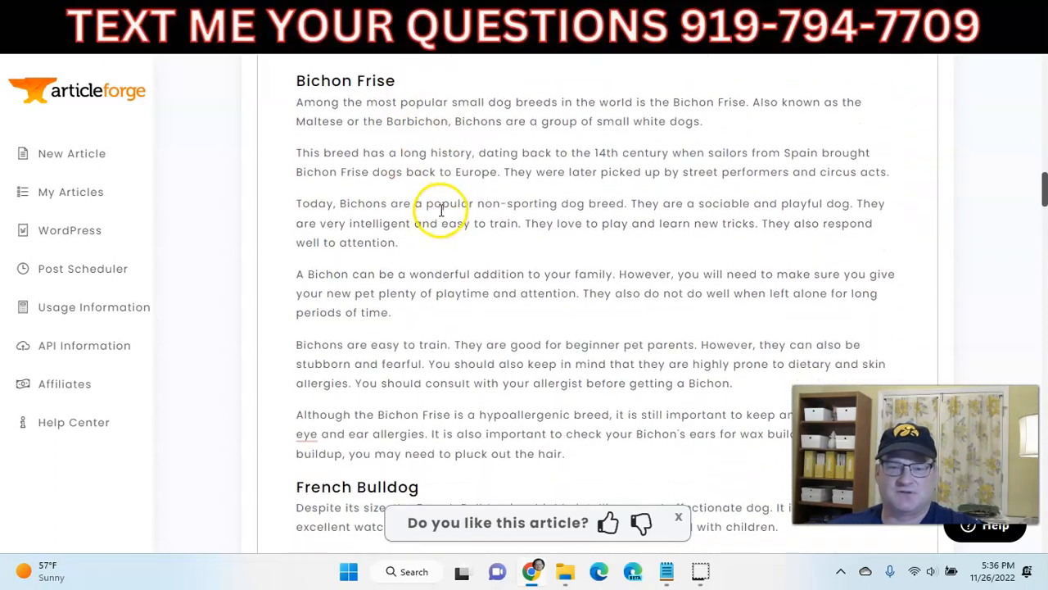
scroll(438, 260, "down", 5)
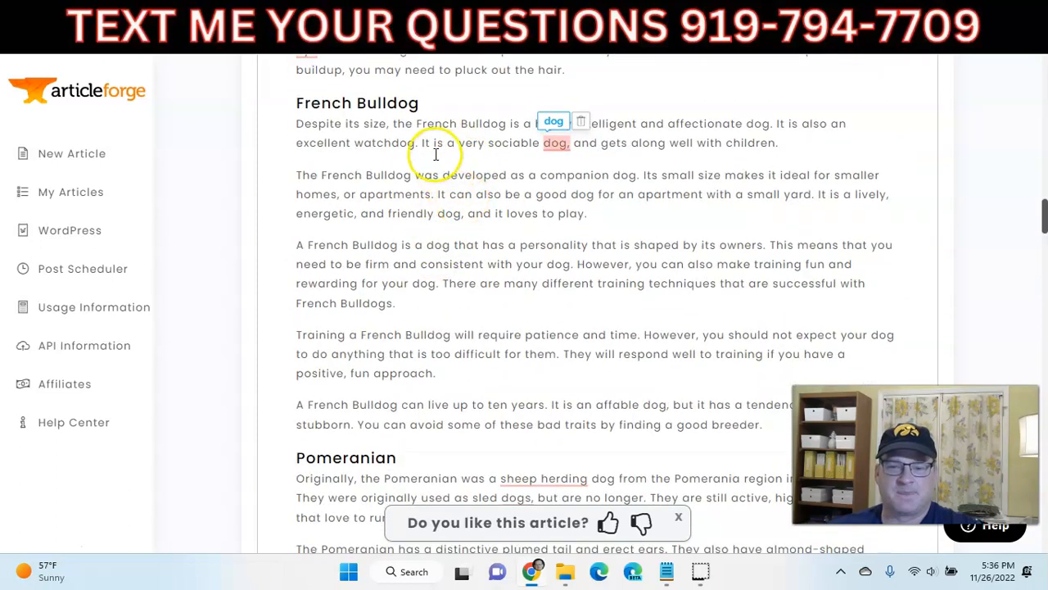
scroll(462, 234, "down", 4)
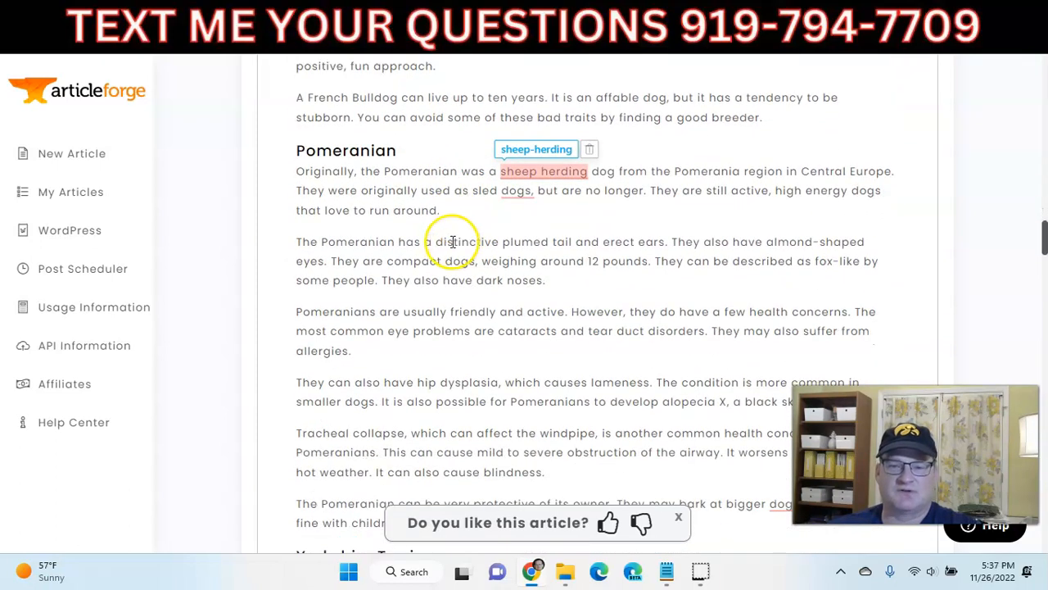
scroll(444, 241, "down", 1)
scroll(434, 196, "down", 7)
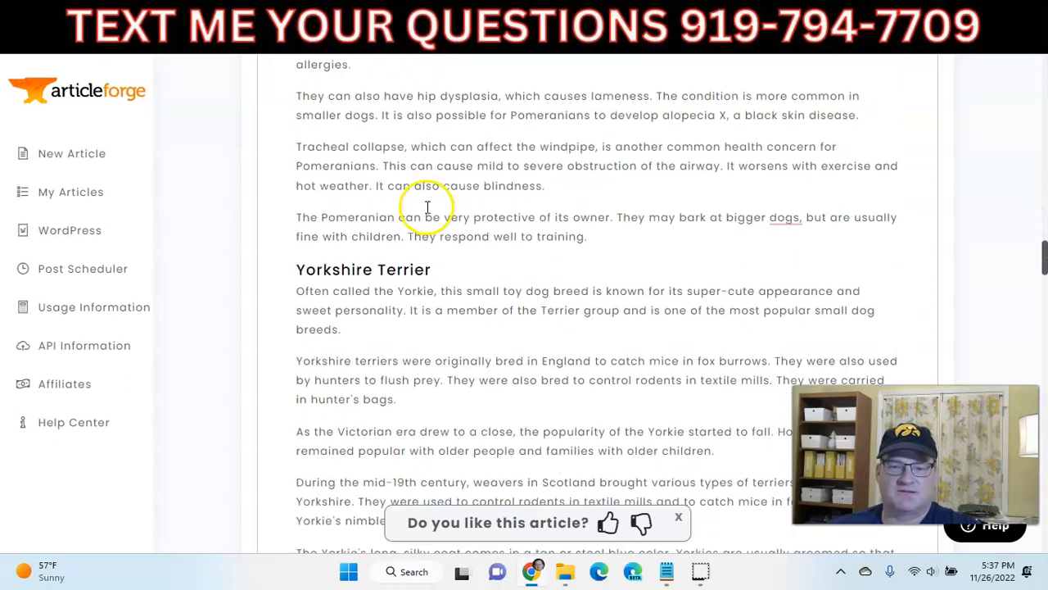
scroll(421, 212, "down", 1)
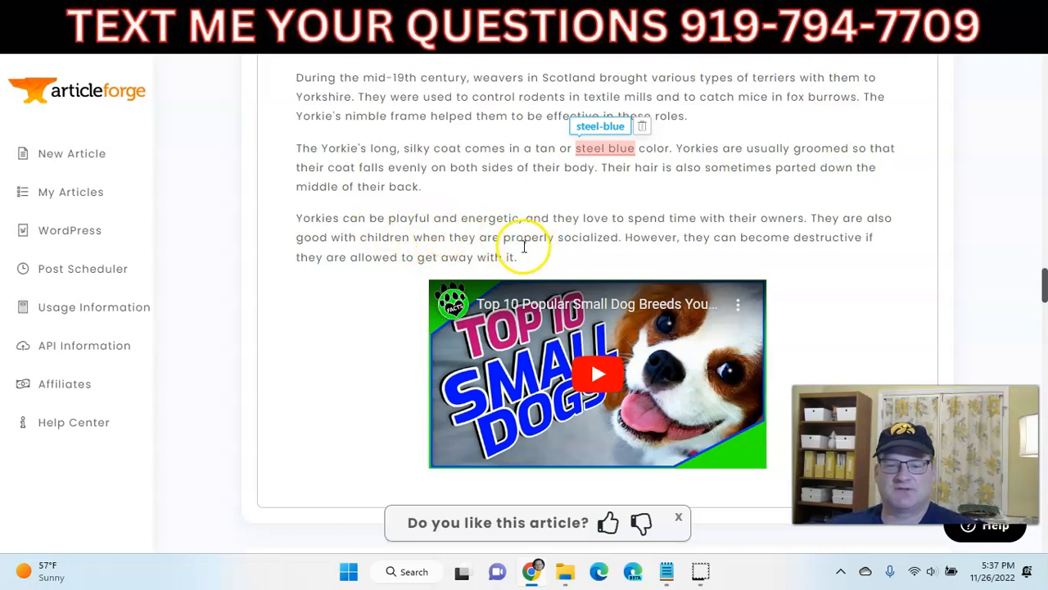
scroll(391, 157, "up", 4)
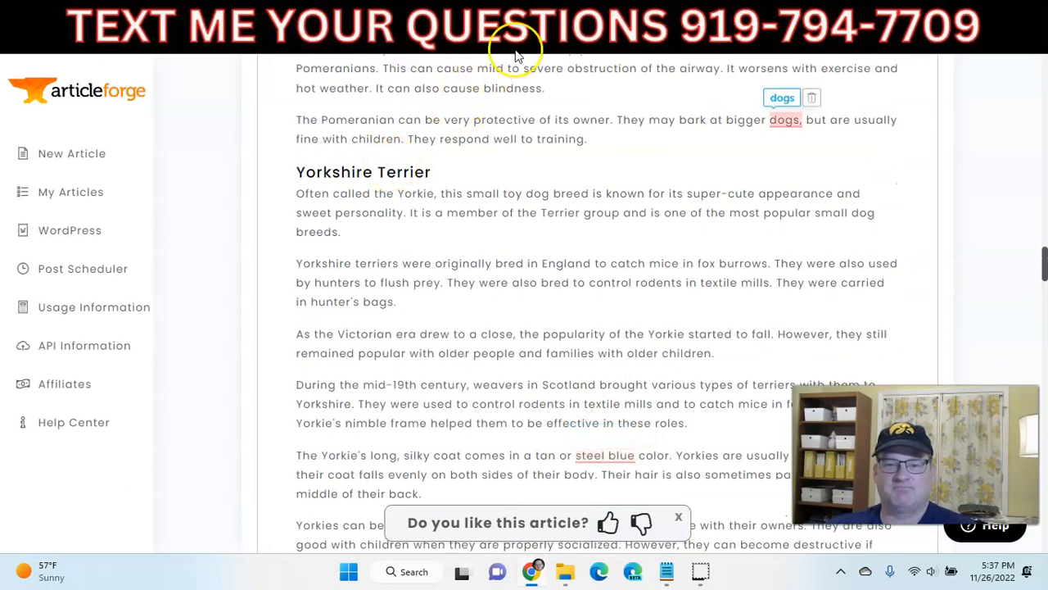
scroll(519, 210, "down", 3)
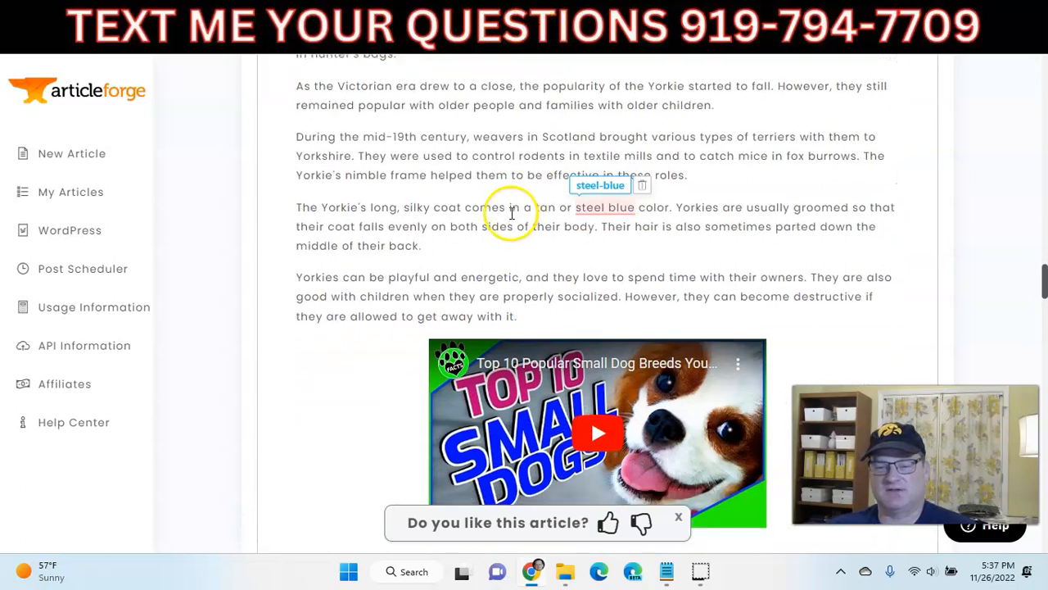
scroll(512, 212, "down", 1)
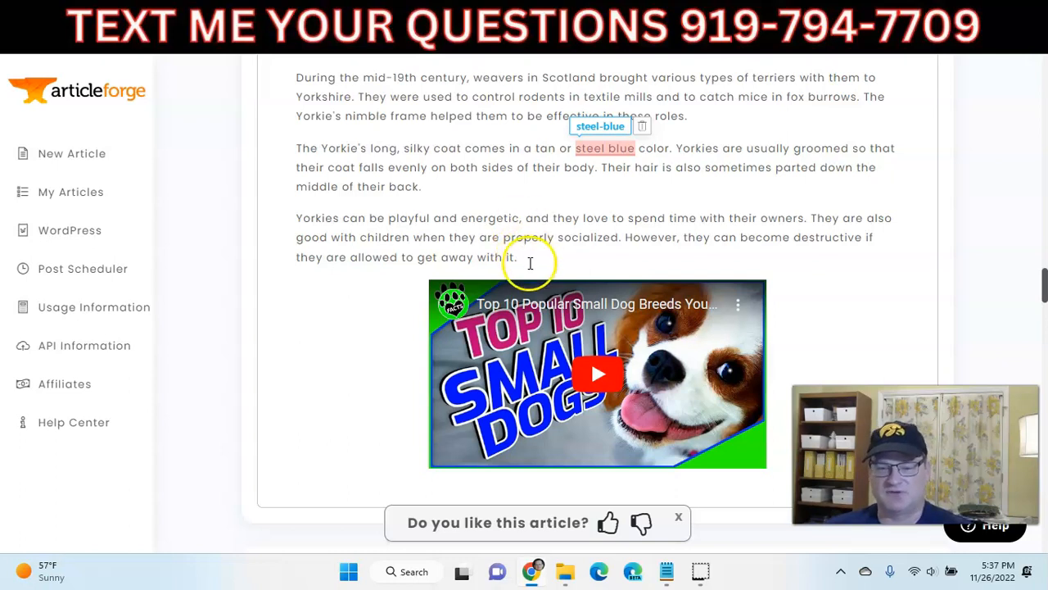
- Save the article's changes in the Spintax section
scroll(393, 234, "down", 2)
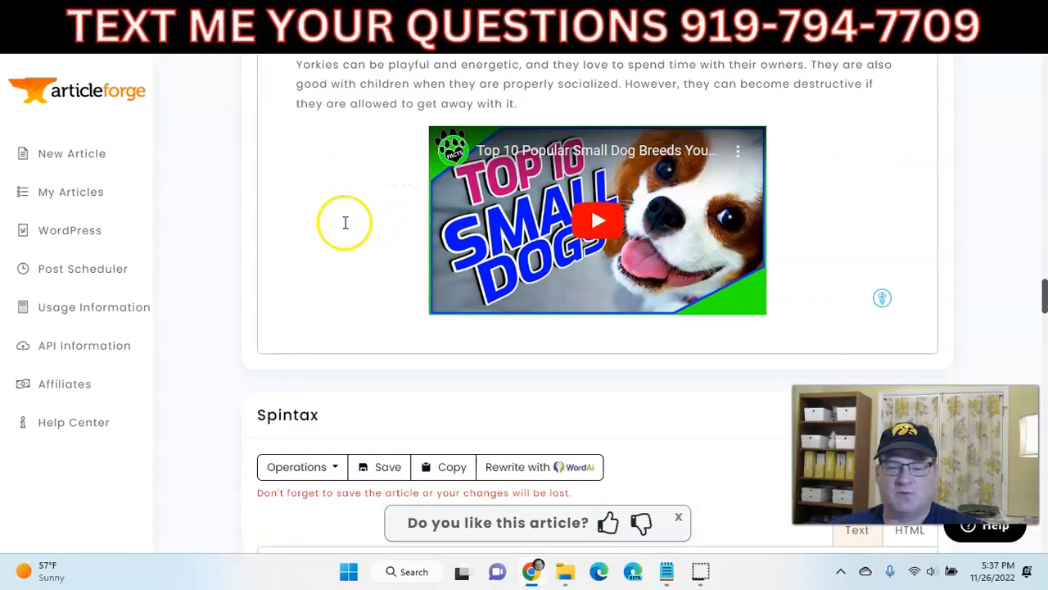
scroll(341, 222, "down", 3)
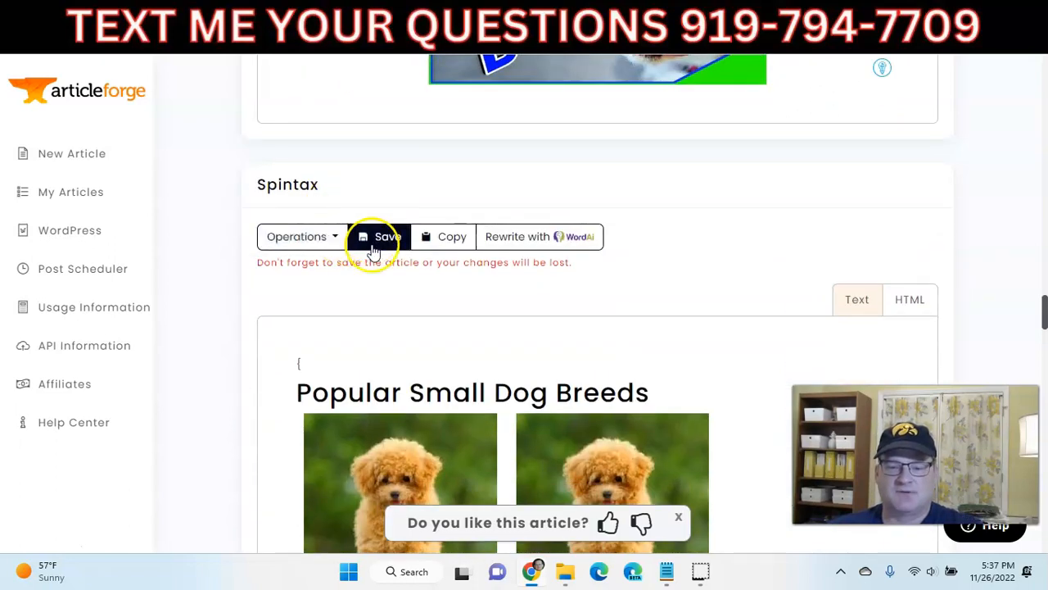
left_click(373, 246)
- Spin the generated article and open its list of export and WordPress posting options
scroll(674, 257, "down", 10)
scroll(606, 282, "down", 5)
scroll(594, 274, "up", 2)
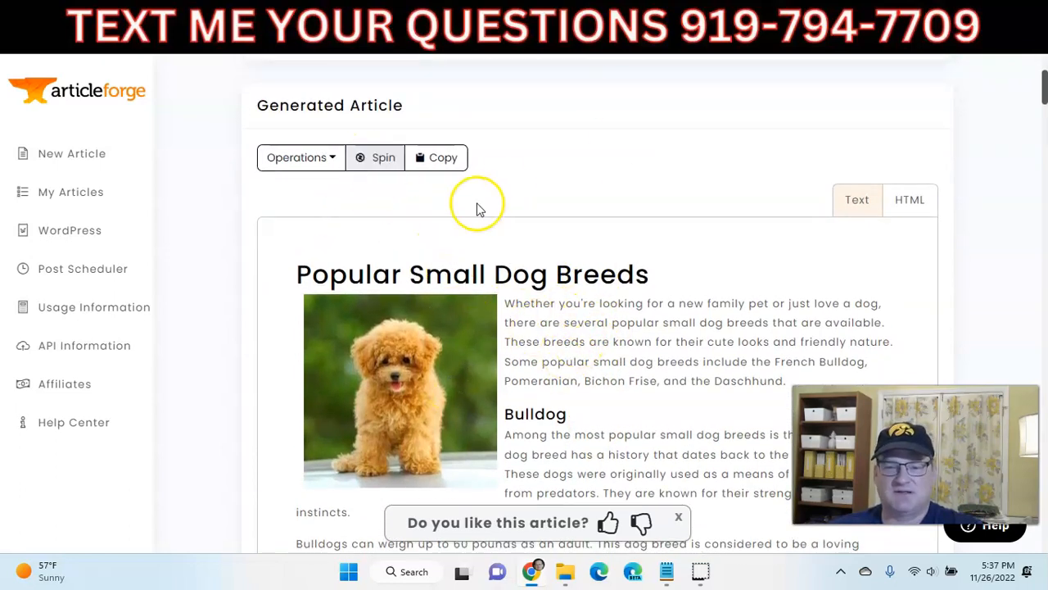
left_click(308, 164)
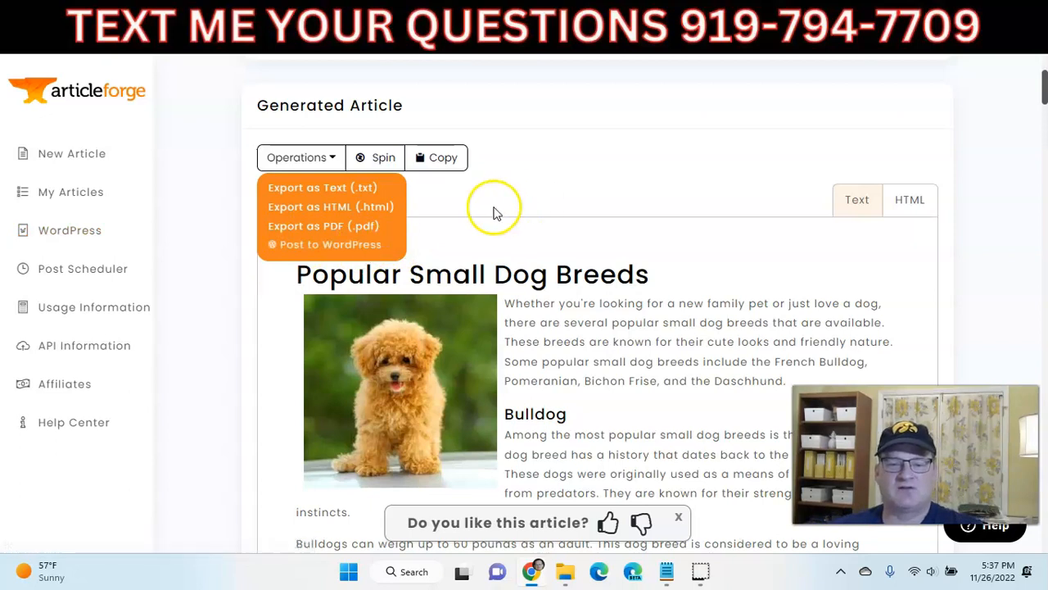
- Show the generated article as HTML, copy it to the clipboard in that format, and return to the text view
left_click(901, 200)
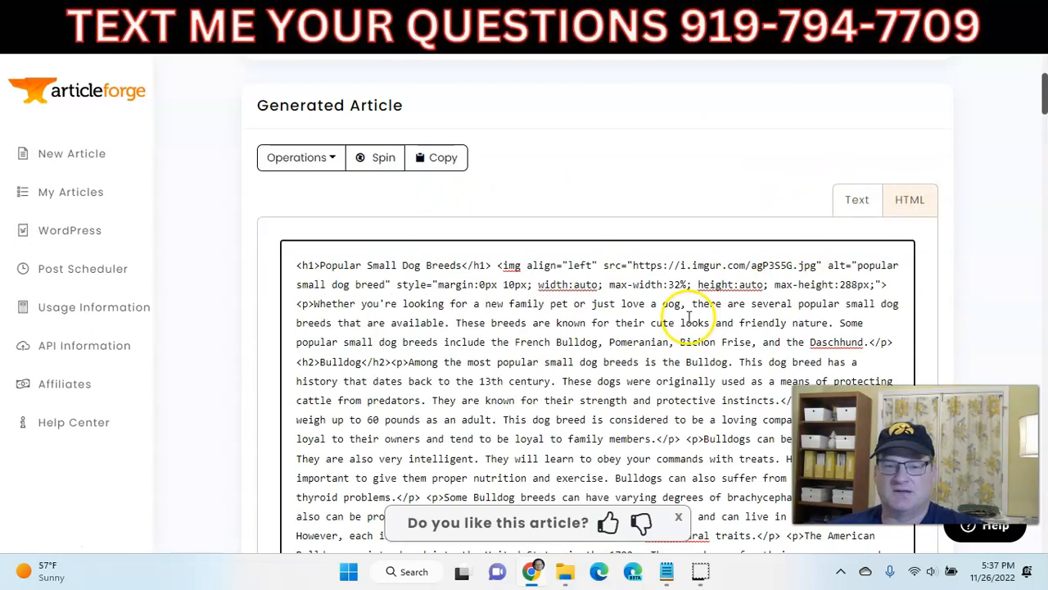
left_click(439, 159)
left_click(536, 190)
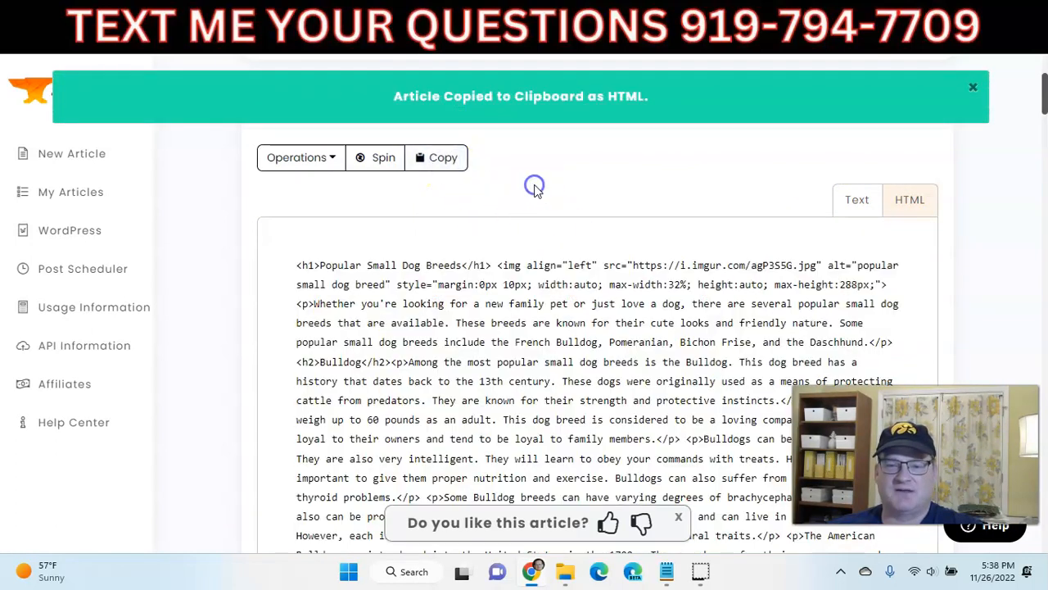
left_click(855, 201)
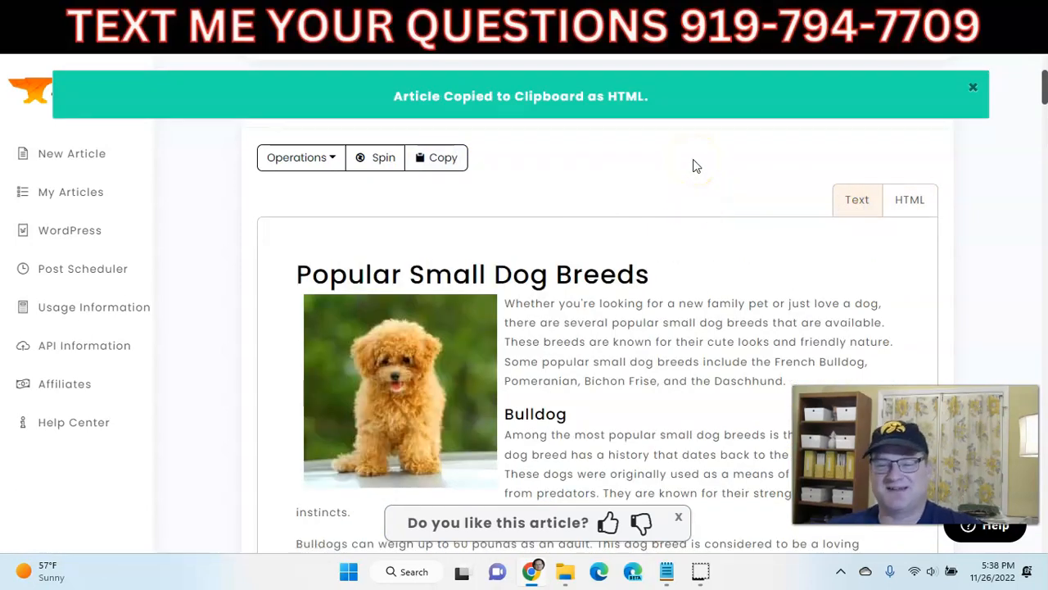
- Look through the generated article in text view, from its title and introduction down through the breed sections
scroll(620, 274, "down", 4)
scroll(610, 299, "up", 1)
scroll(610, 299, "up", 2)
scroll(604, 270, "down", 7)
scroll(595, 267, "up", 10)
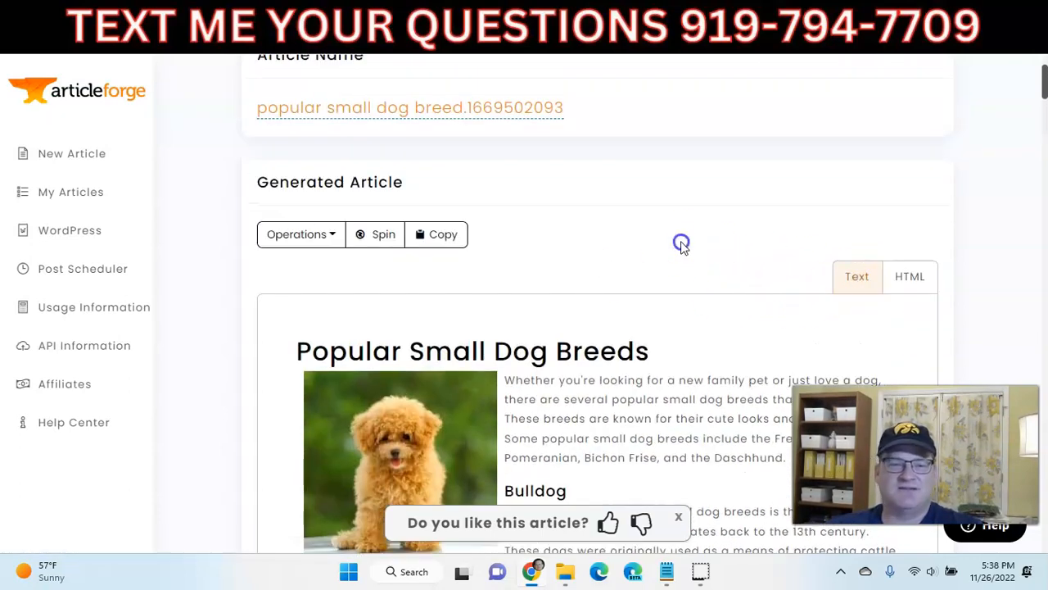
scroll(680, 241, "up", 2)
scroll(672, 249, "down", 3)
scroll(665, 251, "down", 15)
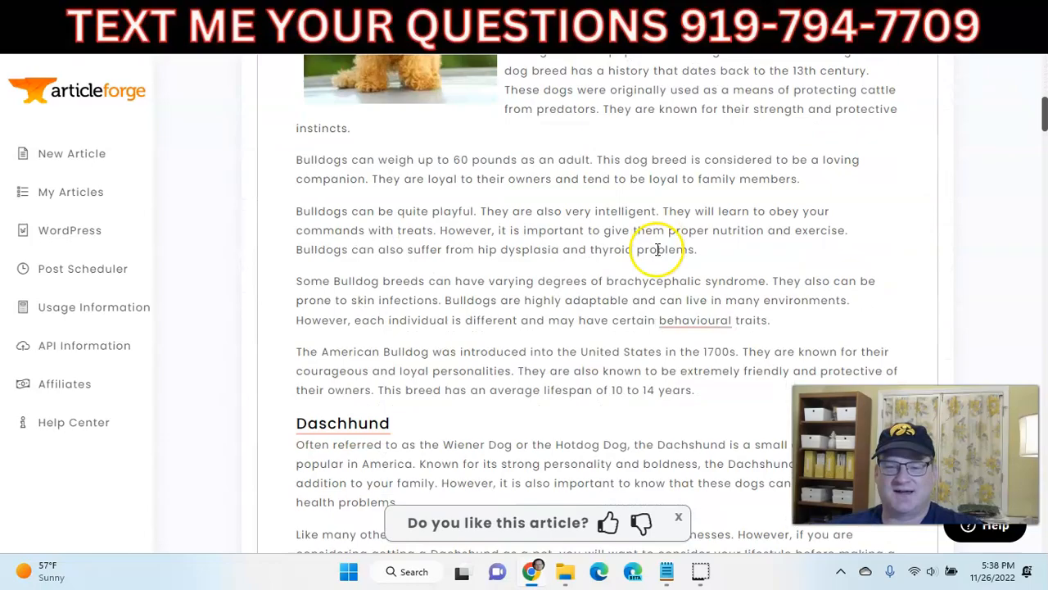
scroll(596, 244, "down", 15)
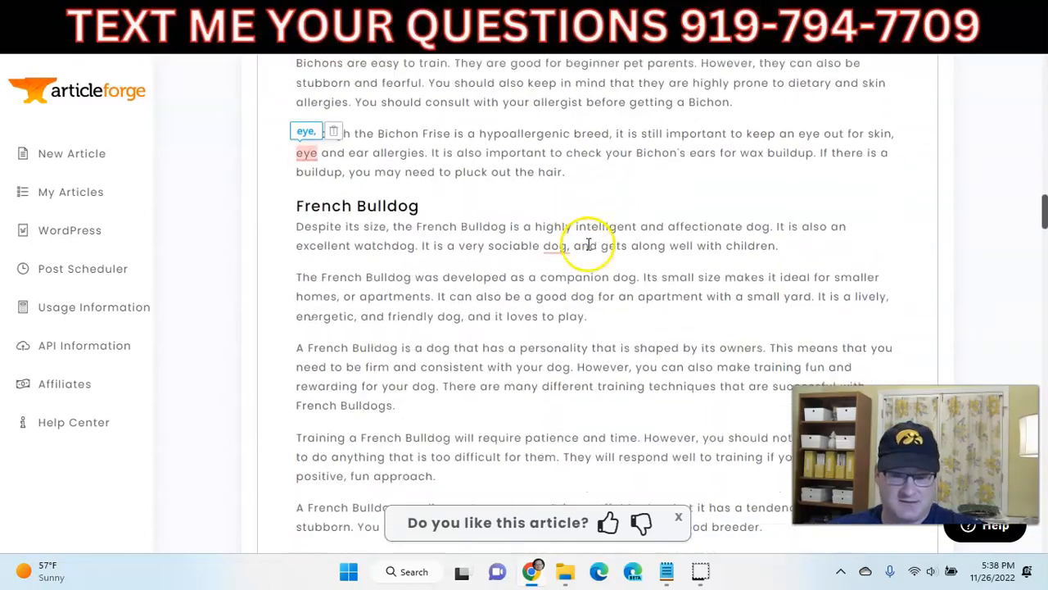
scroll(585, 244, "up", 20)
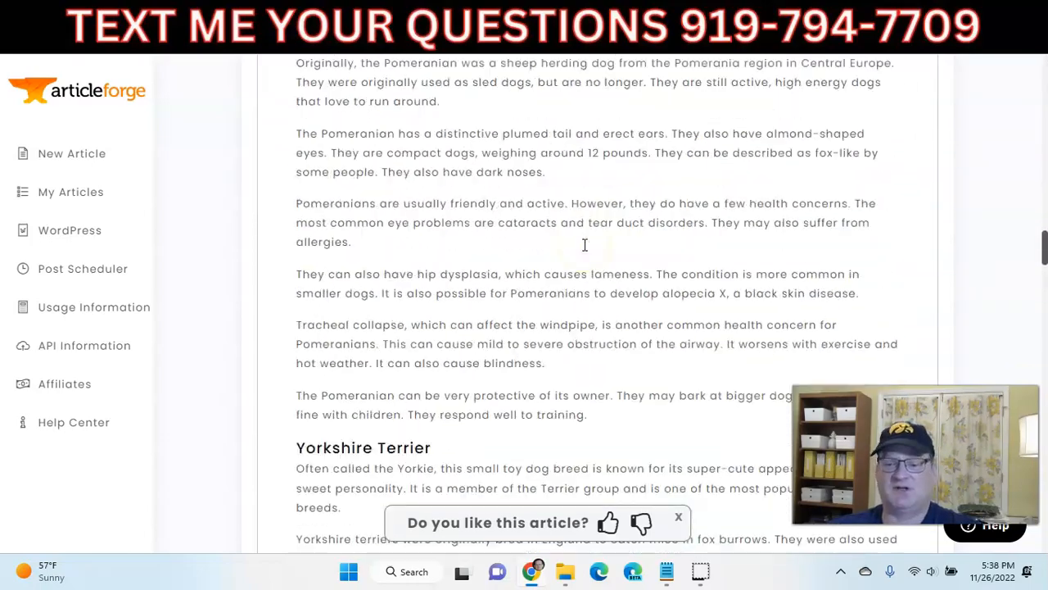
scroll(584, 244, "up", 4)
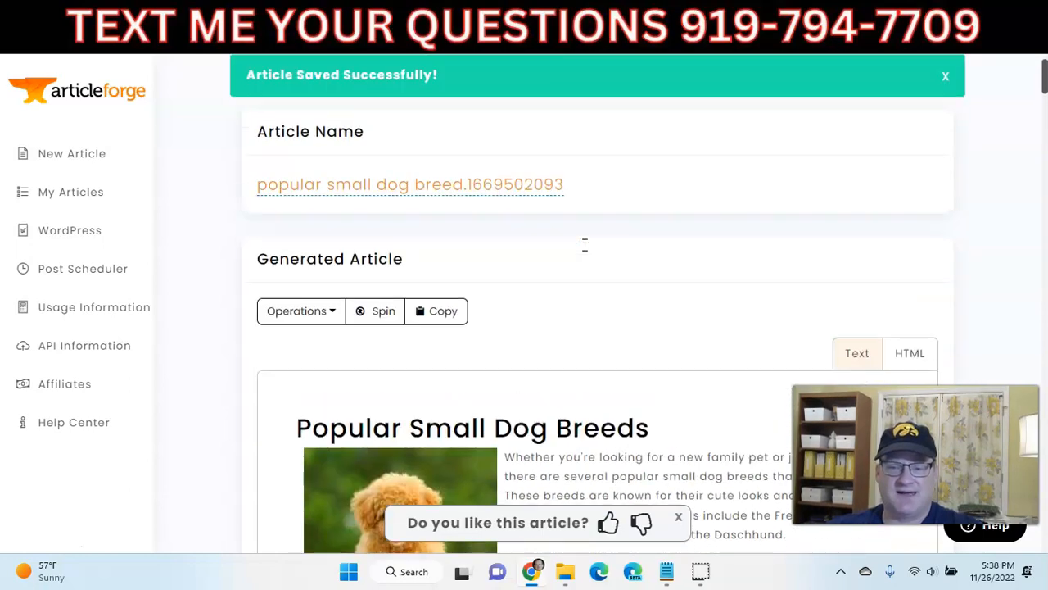
scroll(583, 245, "down", 3)
scroll(628, 281, "down", 12)
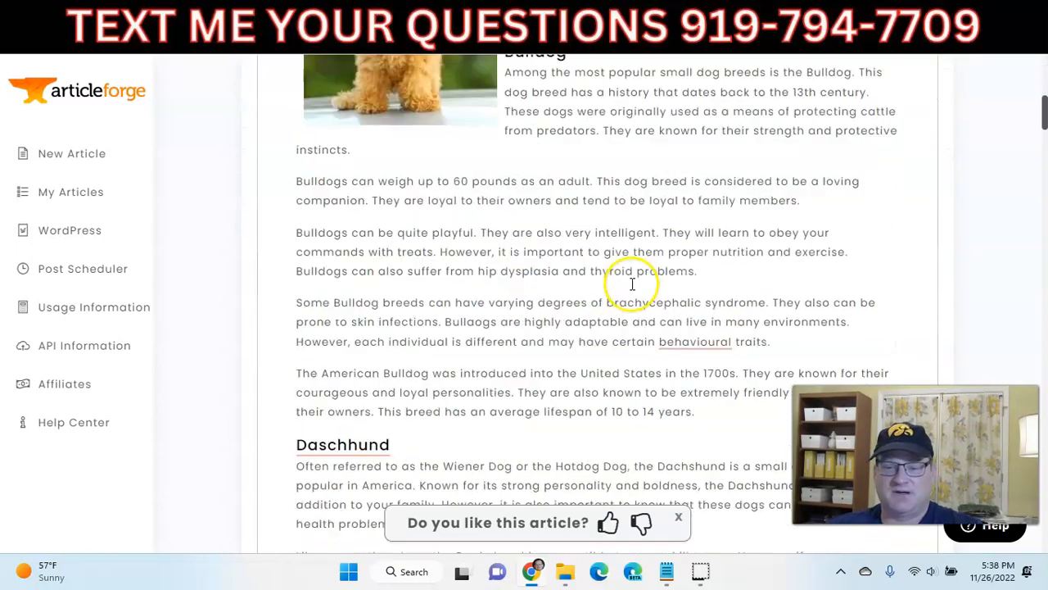
scroll(503, 264, "up", 13)
scroll(505, 262, "up", 3)
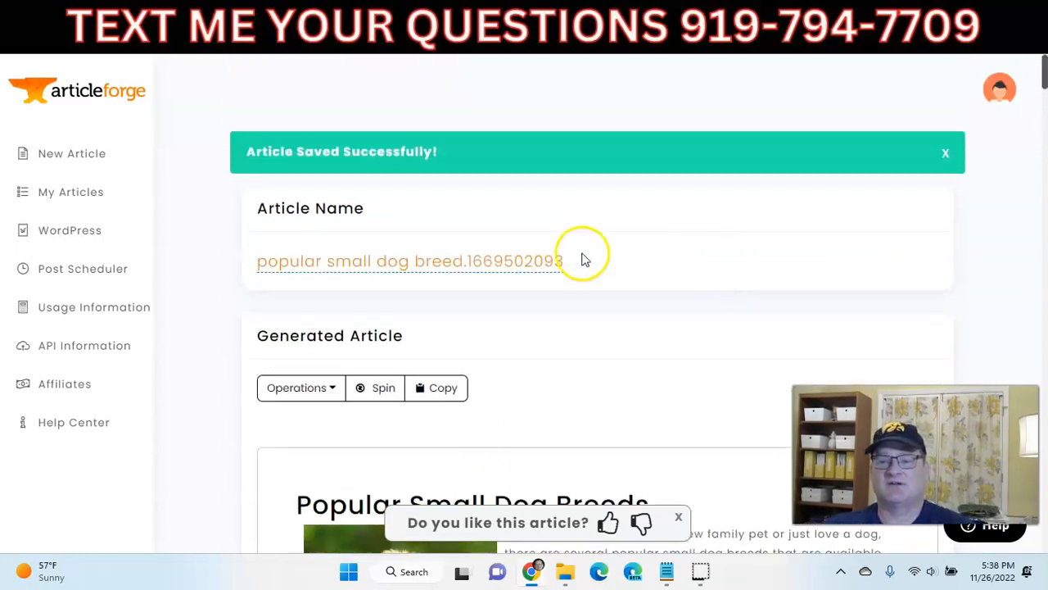
scroll(686, 251, "down", 1)
scroll(680, 248, "down", 1)
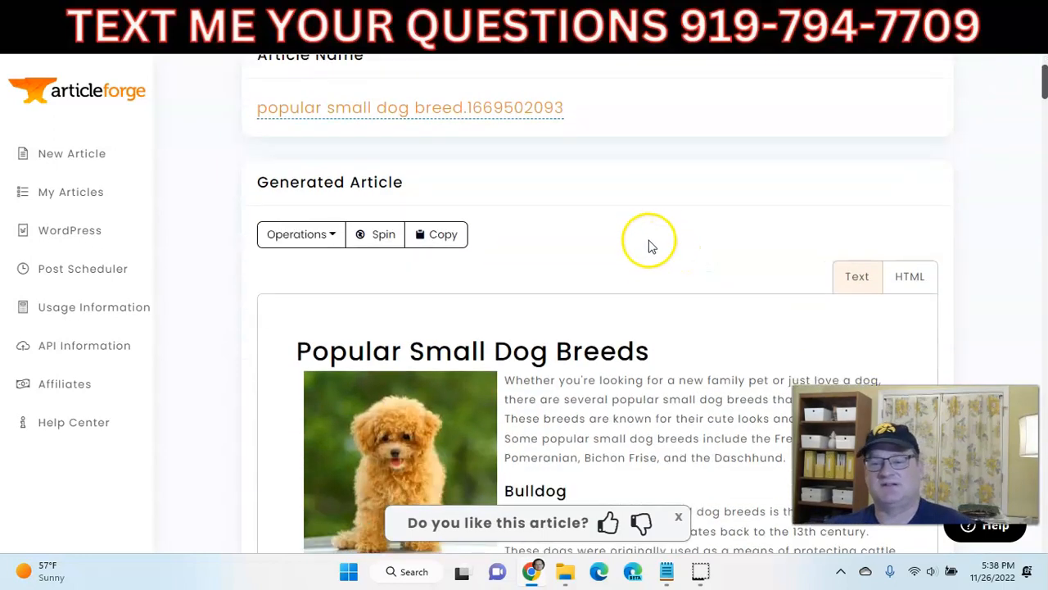
scroll(646, 228, "down", 1)
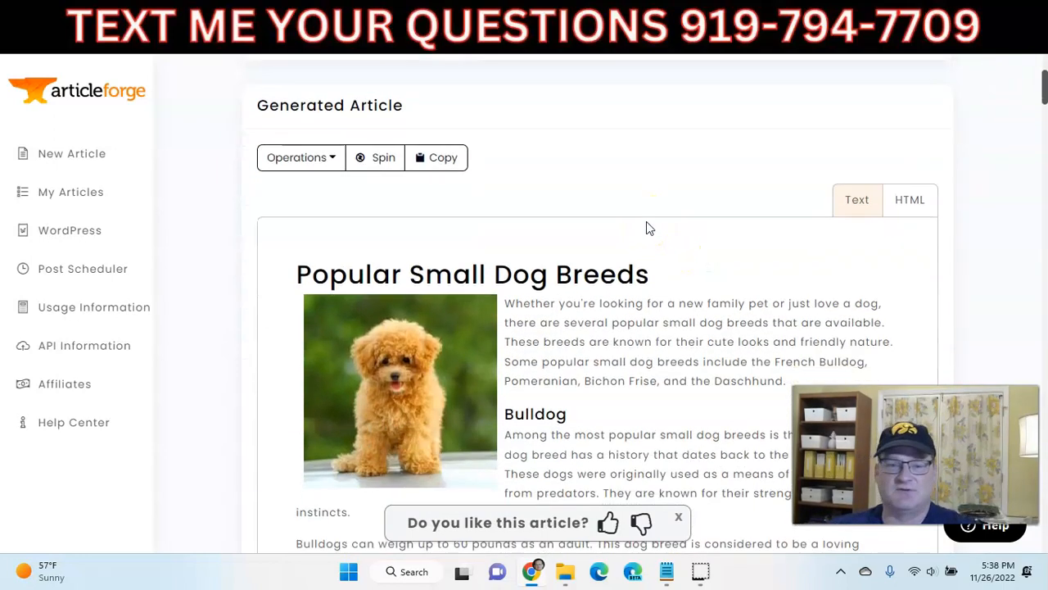
scroll(646, 228, "up", 3)
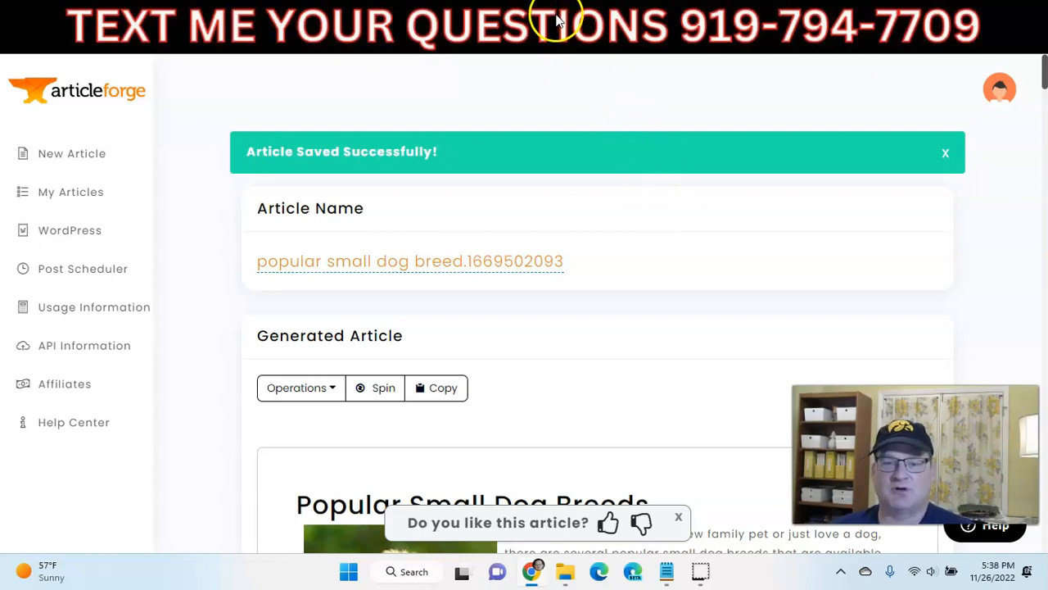
- Review the Ubersuggest keyword ideas, the Google results for "popular small dog breed" and the keyword and breed outline in Notepad
left_click(491, 18)
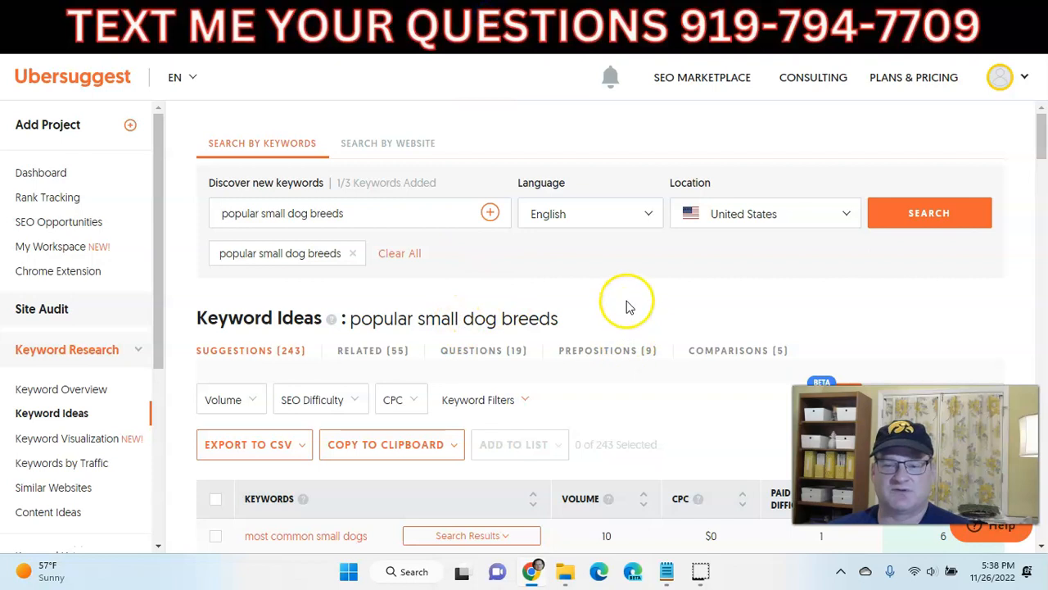
left_click(550, 21)
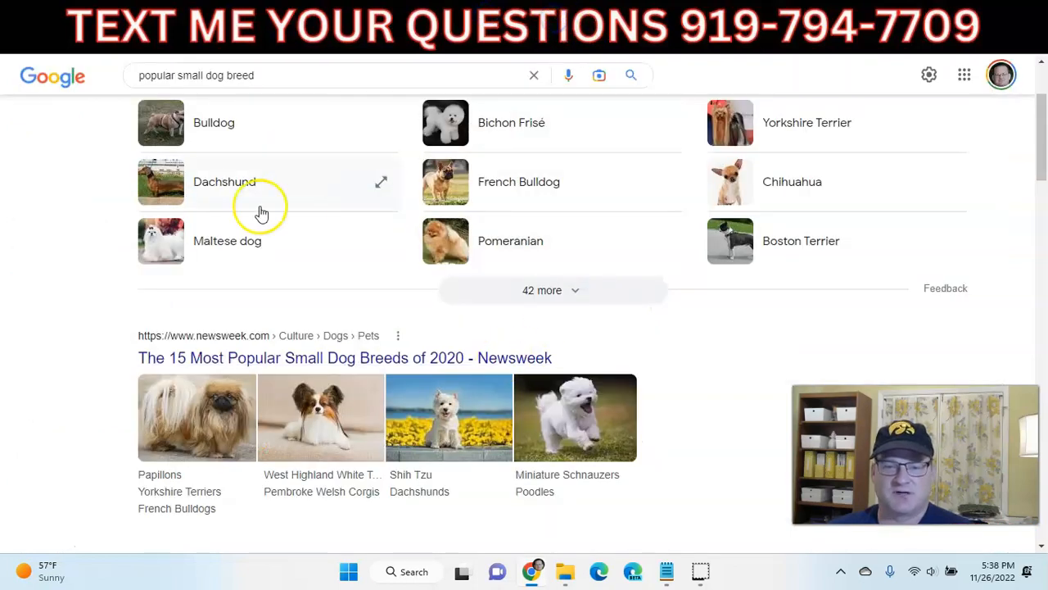
scroll(261, 213, "up", 5)
left_click(666, 569)
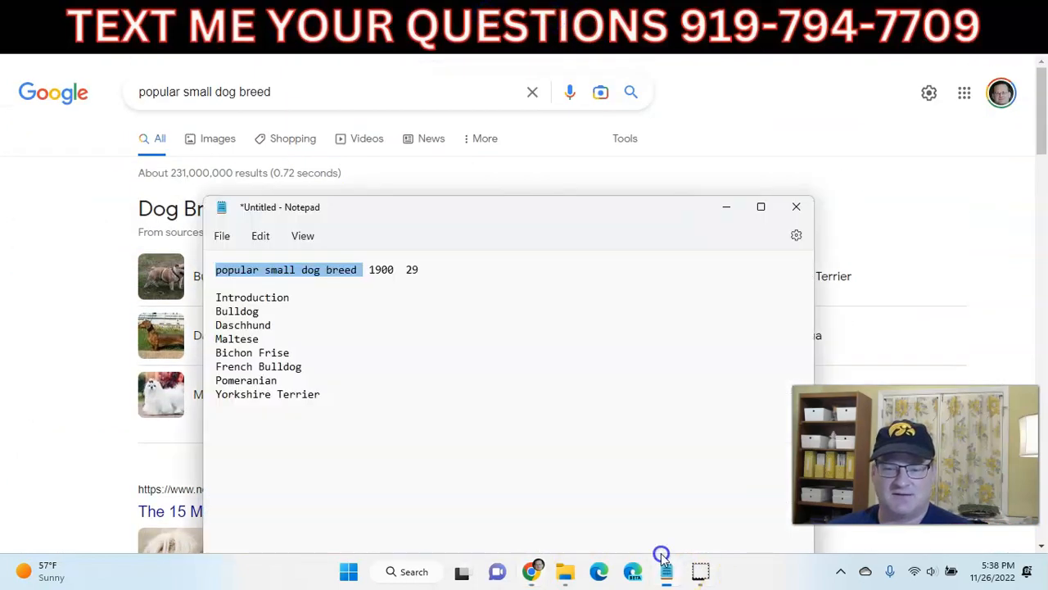
- Switch back to Article Forge and accept the spelling correction "behavioral" in the article's Bulldog section
left_click(610, 15)
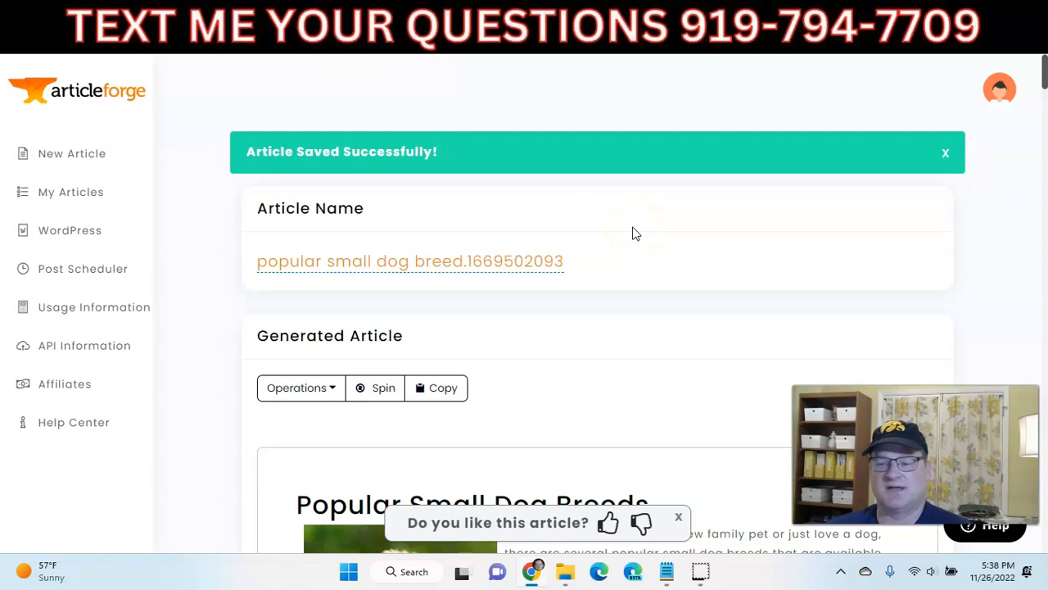
scroll(632, 233, "down", 5)
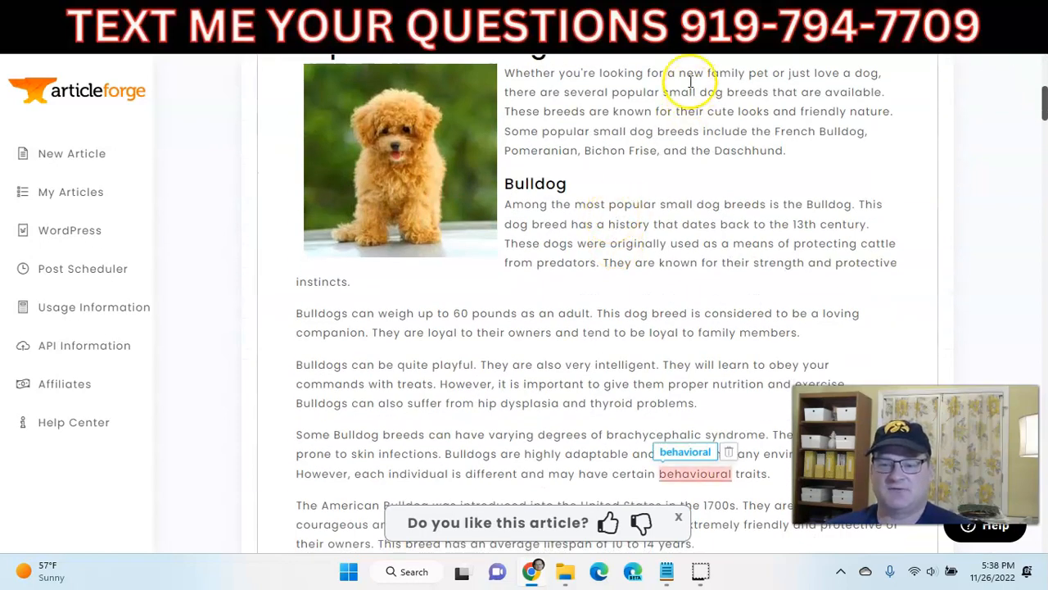
left_click(685, 451)
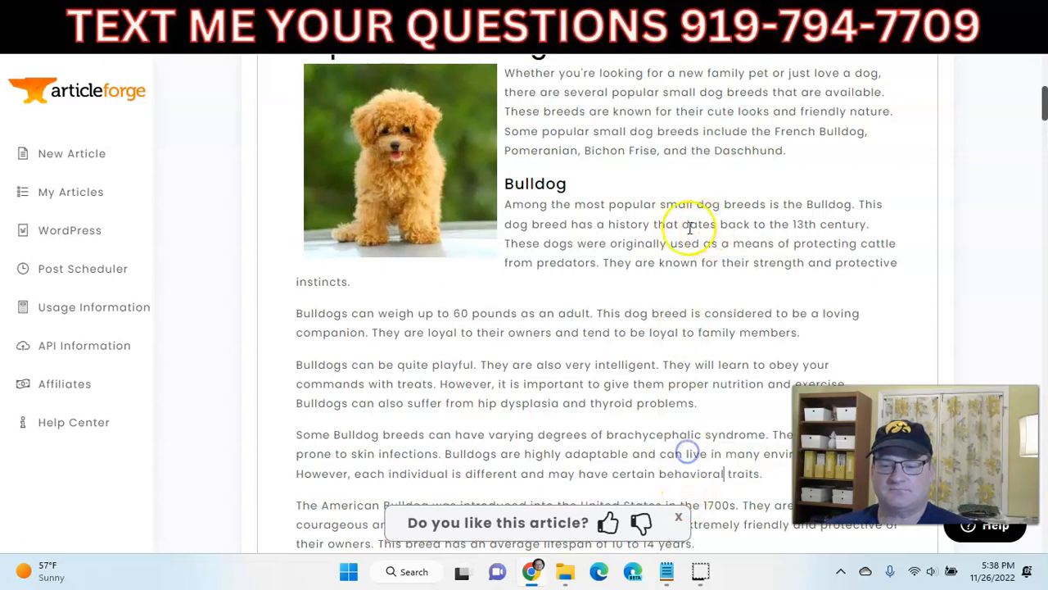
scroll(671, 213, "up", 4)
- Switch to WordHero, close its Blog Intros tool, and compare its list of writing tools with the Article Forge article
left_click(678, 16)
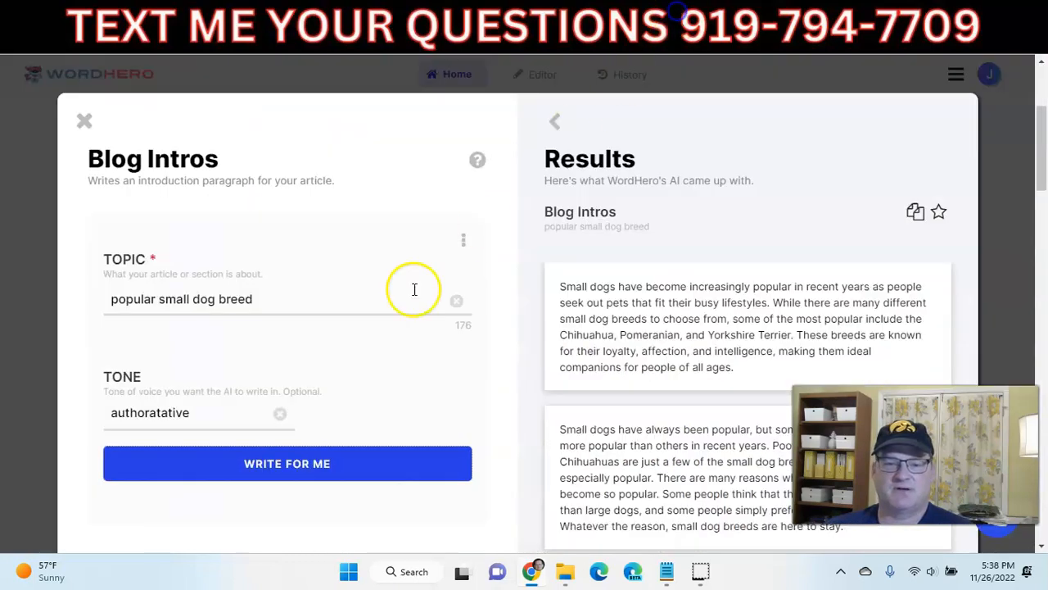
left_click(78, 115)
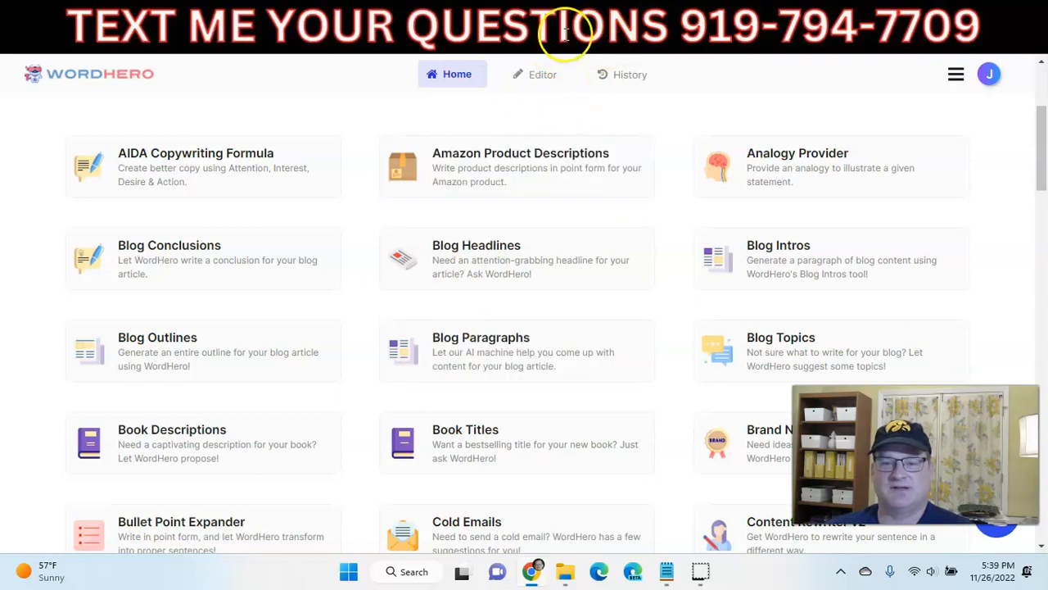
left_click(610, 15)
scroll(542, 300, "down", 2)
scroll(543, 300, "down", 2)
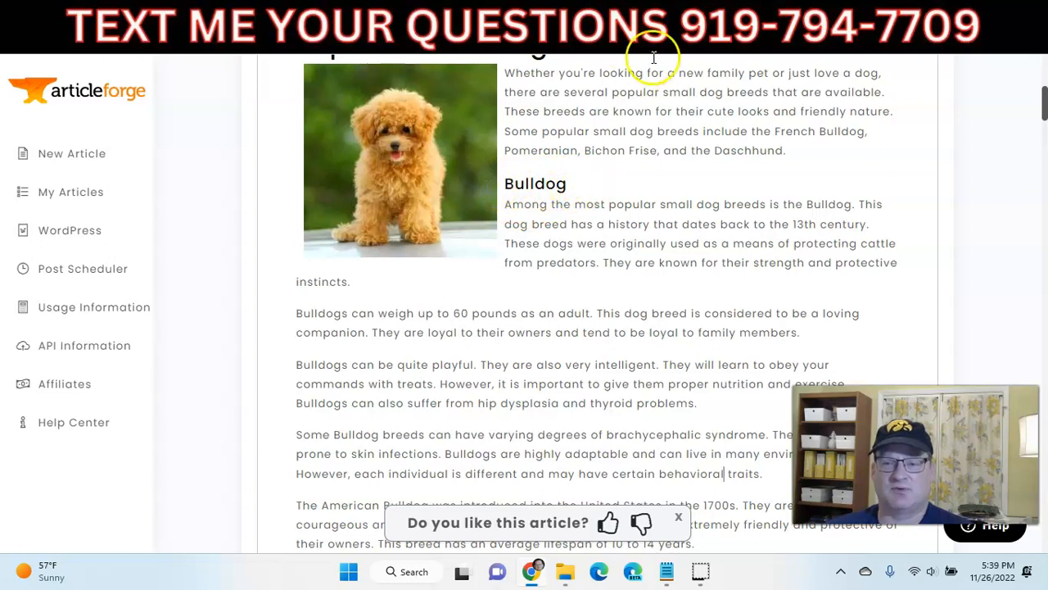
left_click(680, 20)
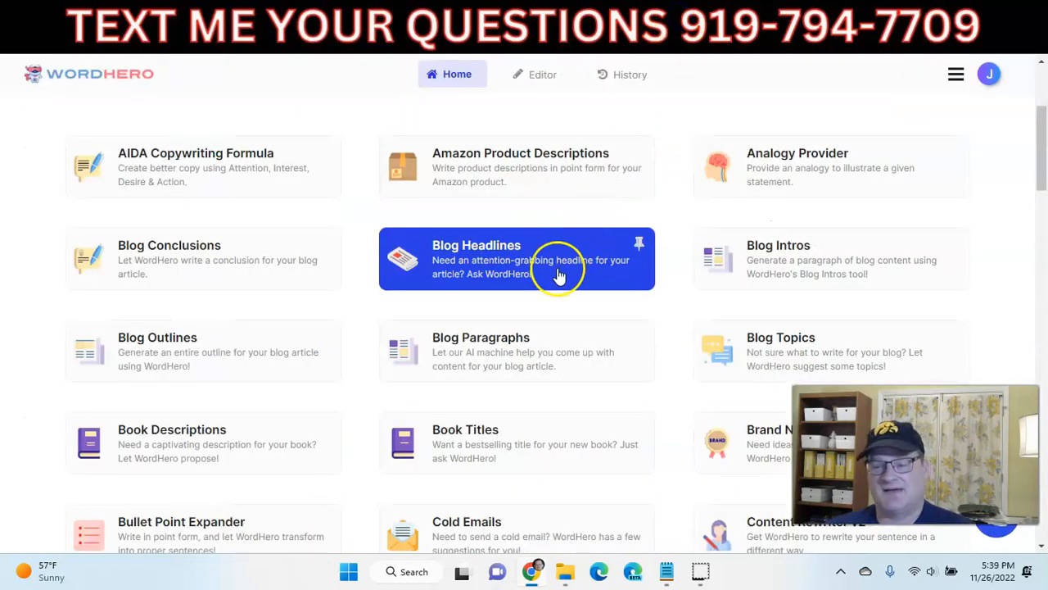
- Look over the article's name and opening breed sections in Article Forge and switch to the Article Forge 4.0 home page
left_click(610, 18)
scroll(494, 351, "down", 3)
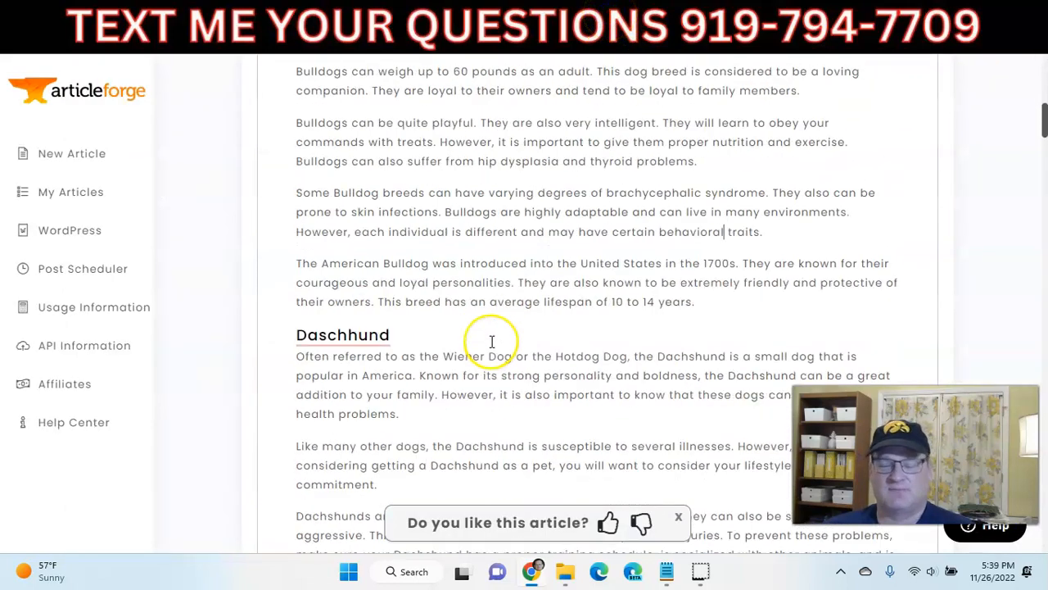
scroll(492, 342, "up", 4)
scroll(491, 343, "up", 3)
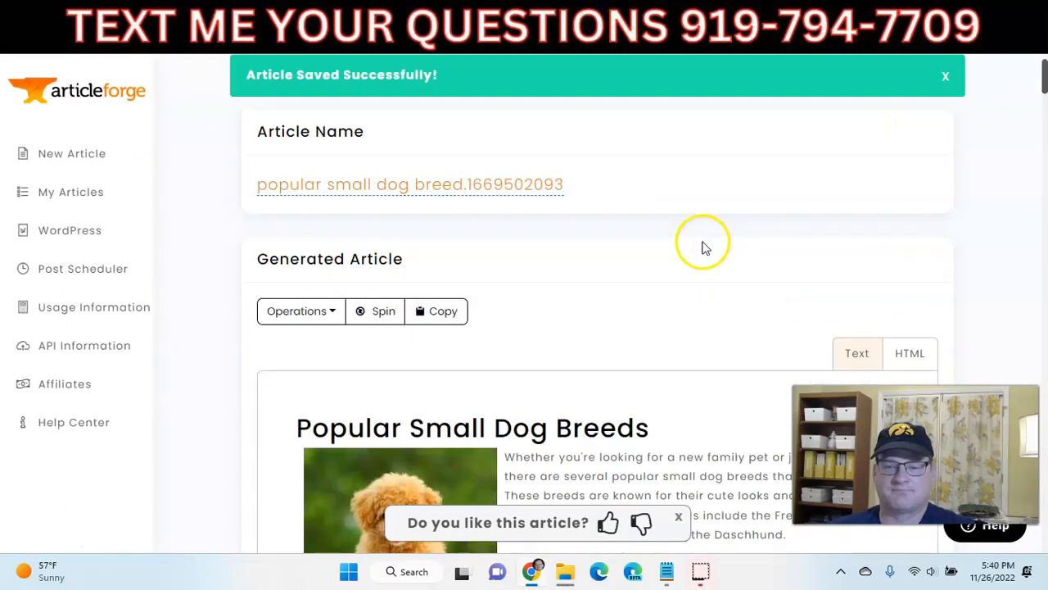
scroll(686, 235, "up", 1)
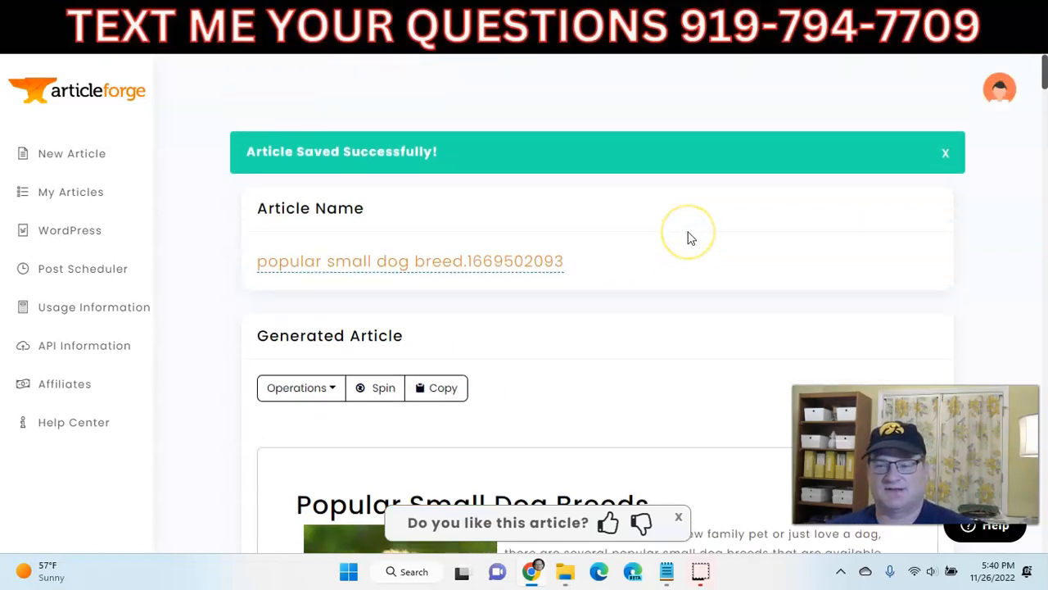
scroll(688, 238, "down", 1)
scroll(688, 238, "up", 1)
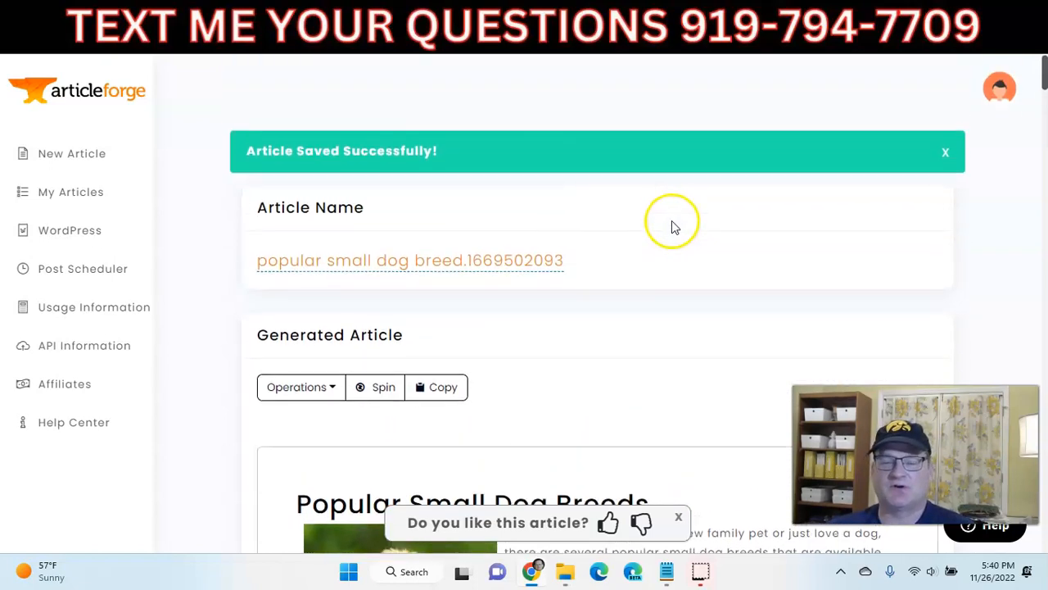
scroll(670, 230, "down", 4)
scroll(667, 229, "up", 4)
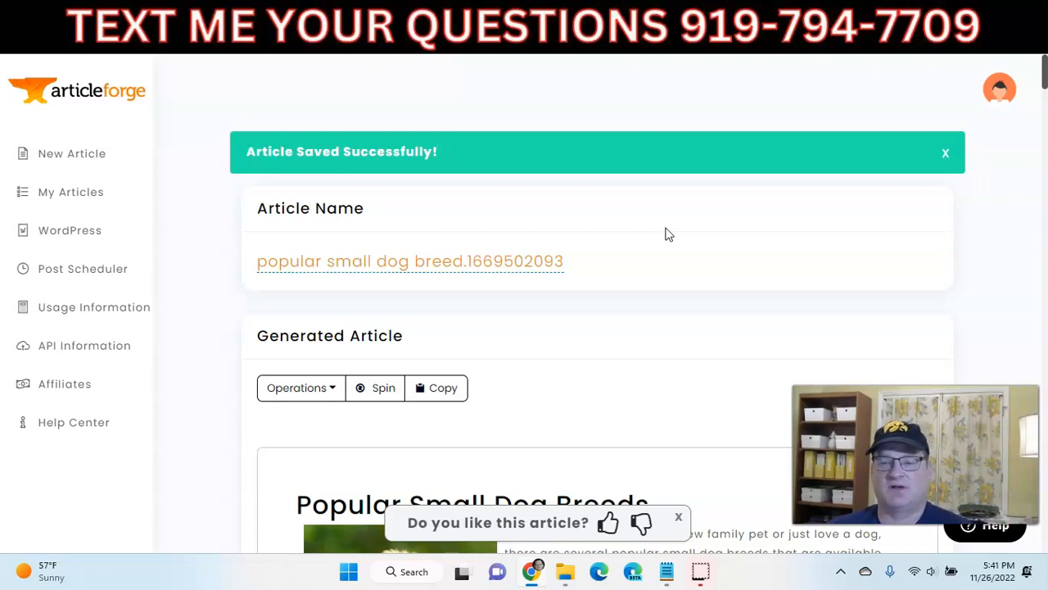
left_click(791, 20)
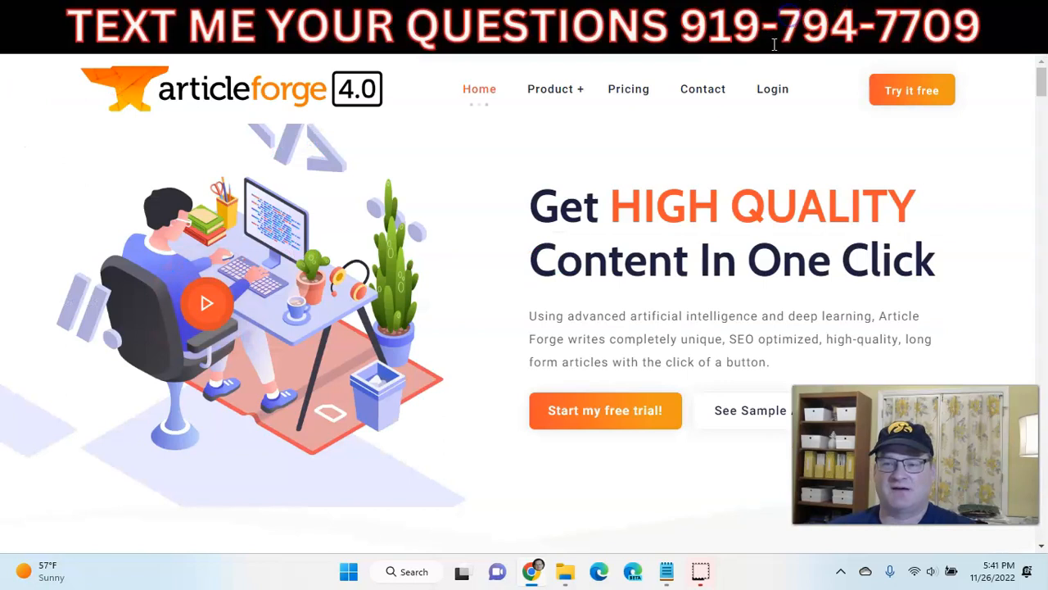